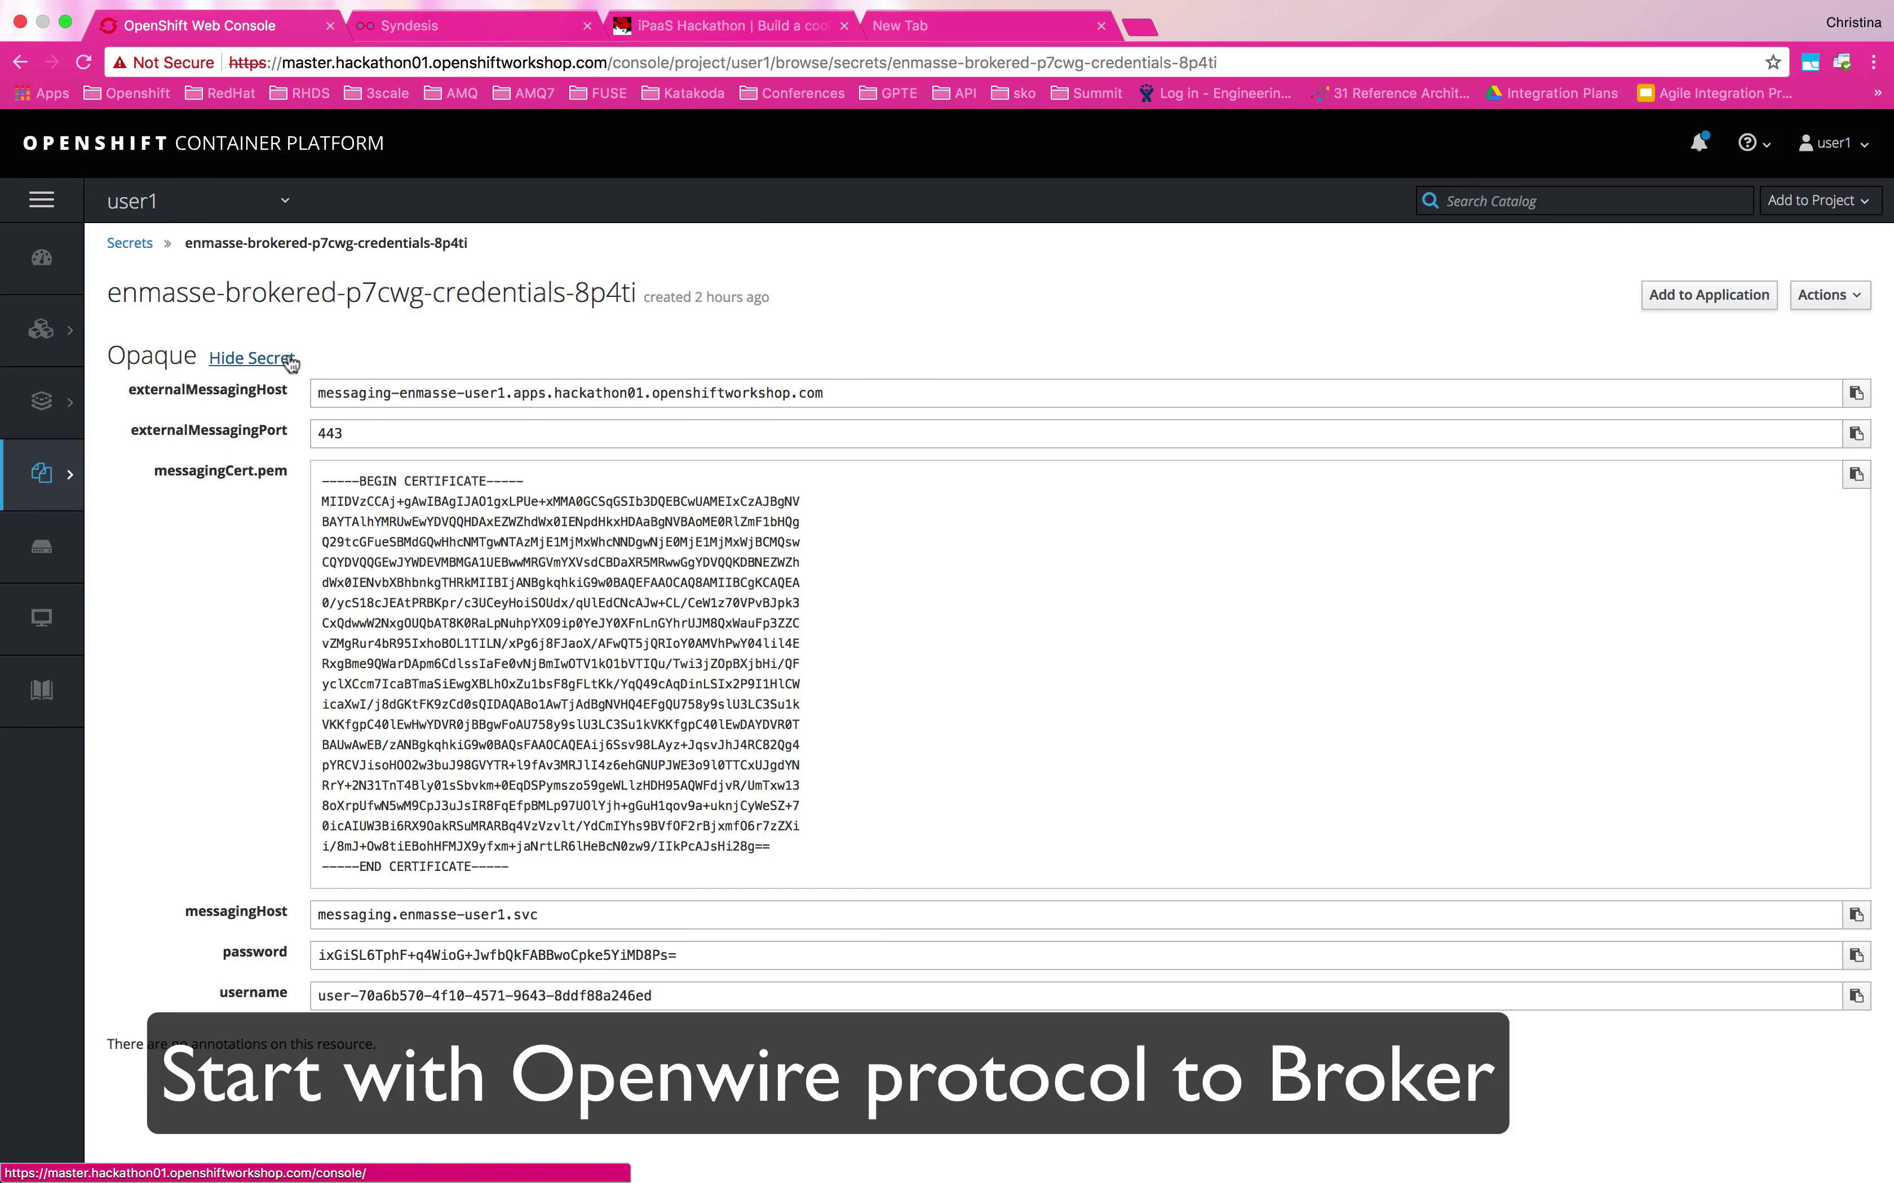
Copy the username from the OpenShift broker credentials secret into the User Name of the Syndesis AMQ connection
triple_click(570, 996)
key(super+c)
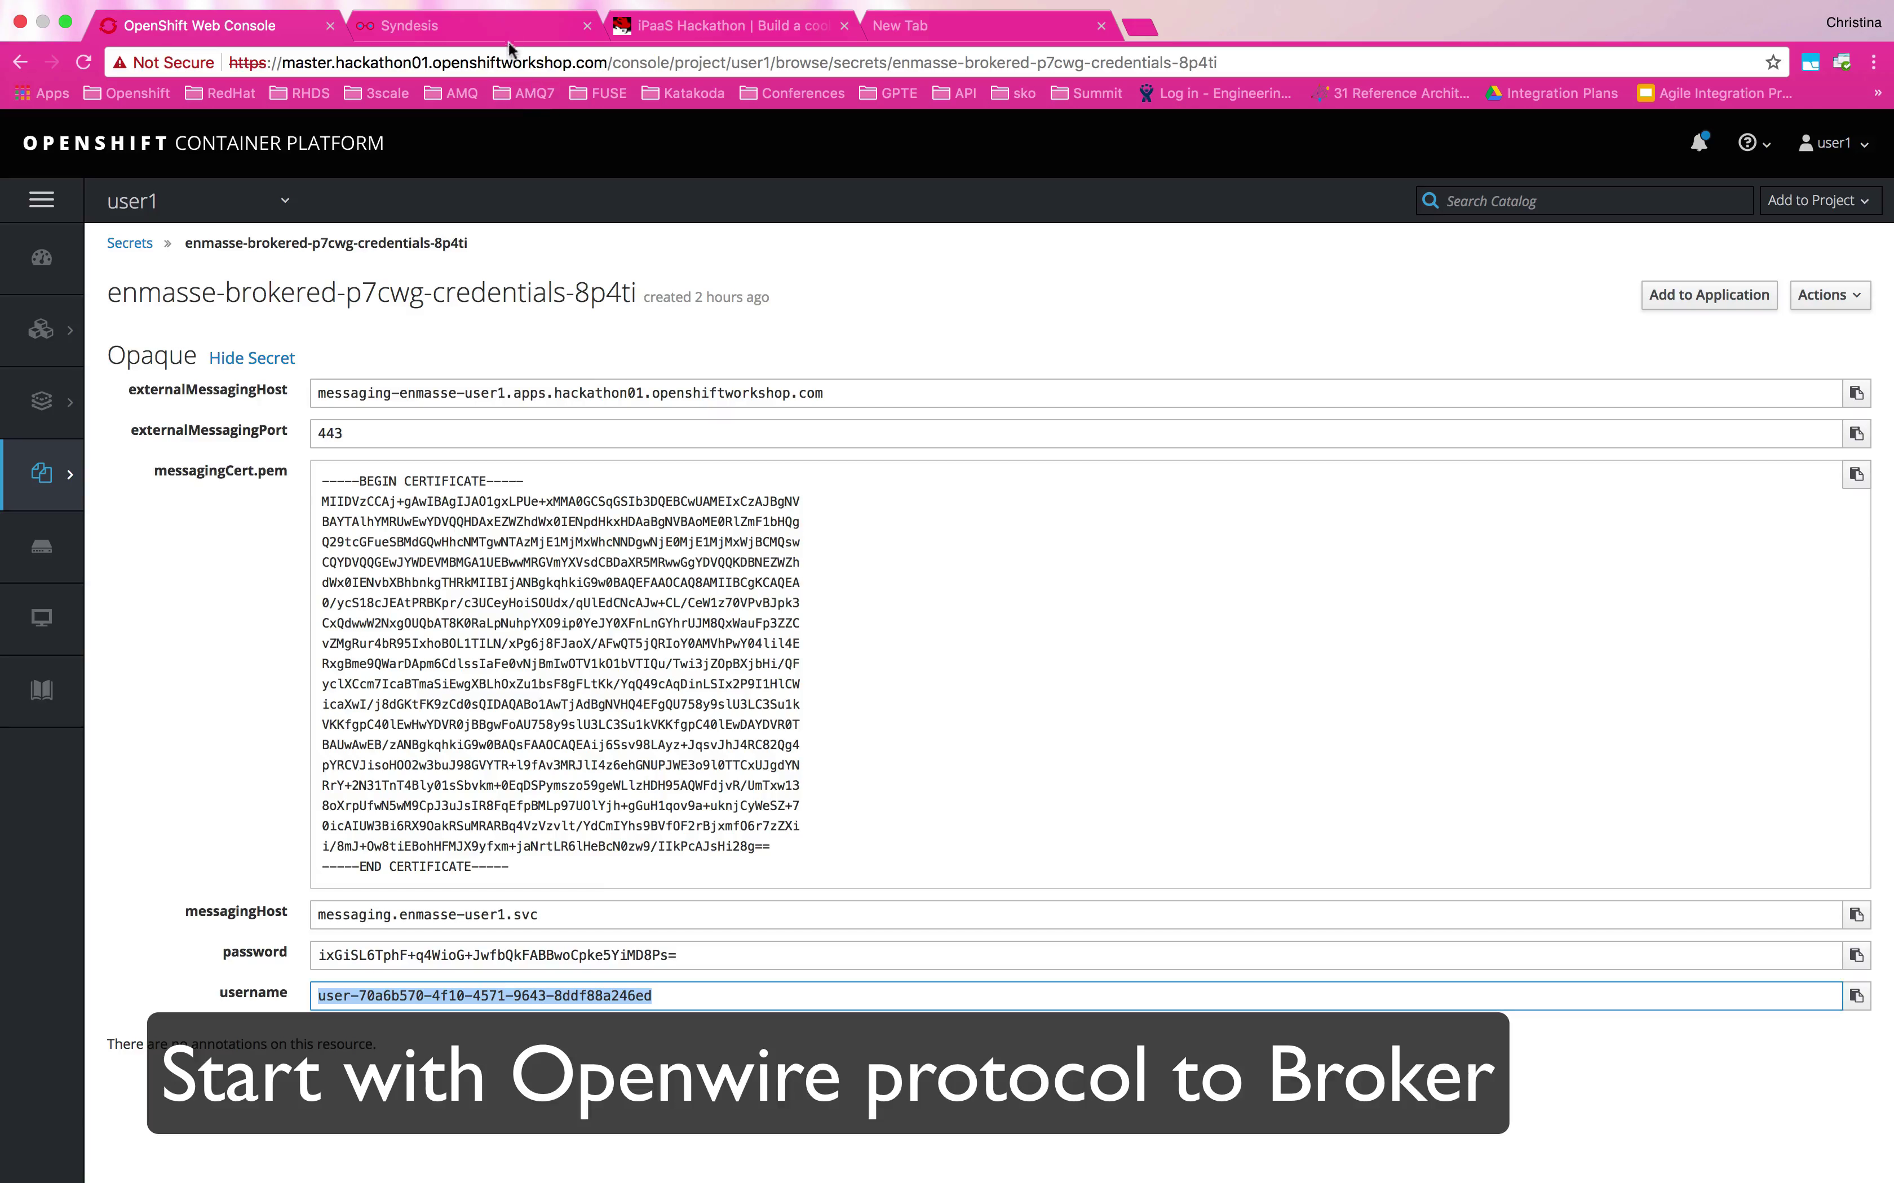
click(512, 28)
click(786, 615)
key(super+v)
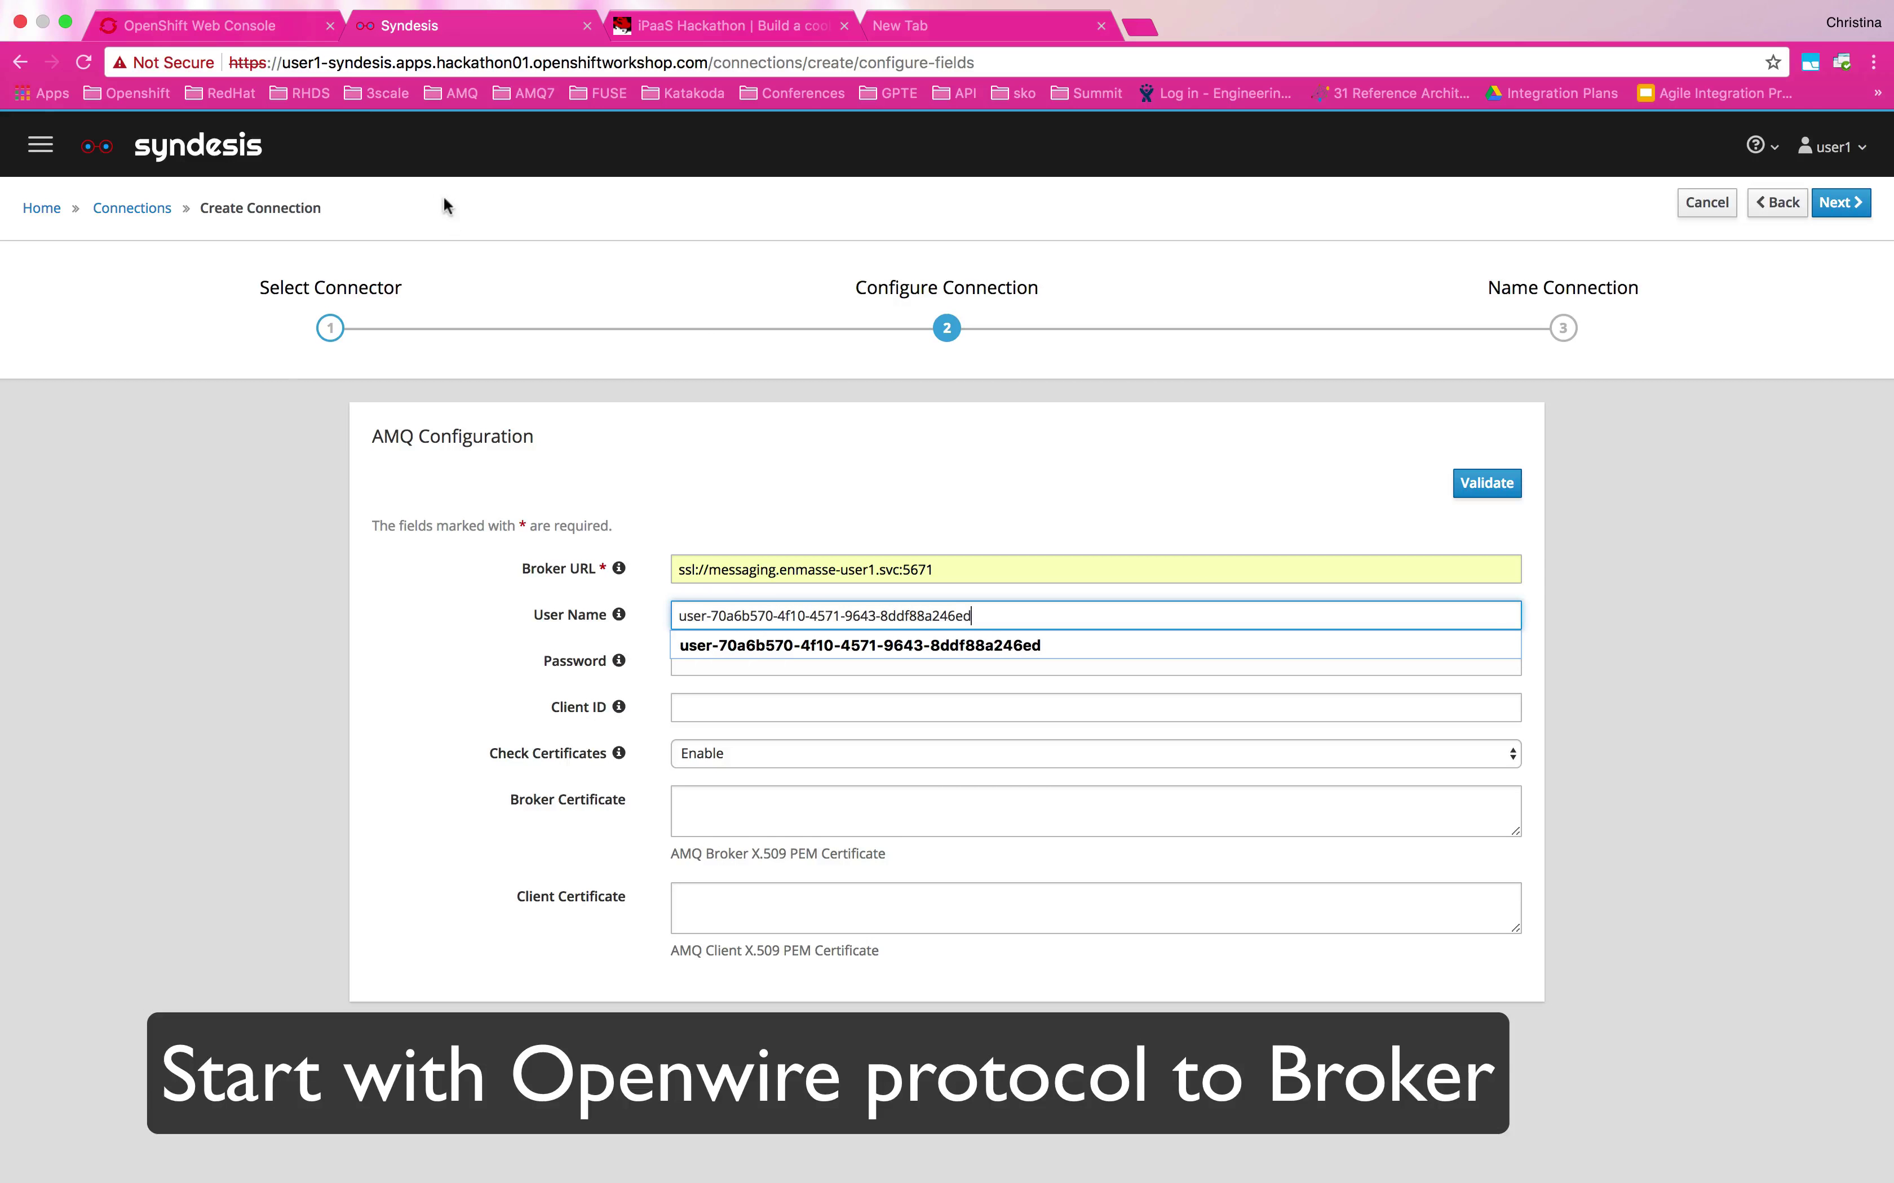
Copy the password from the OpenShift credentials secret into the Password field of the Syndesis AMQ connection
click(254, 26)
triple_click(491, 953)
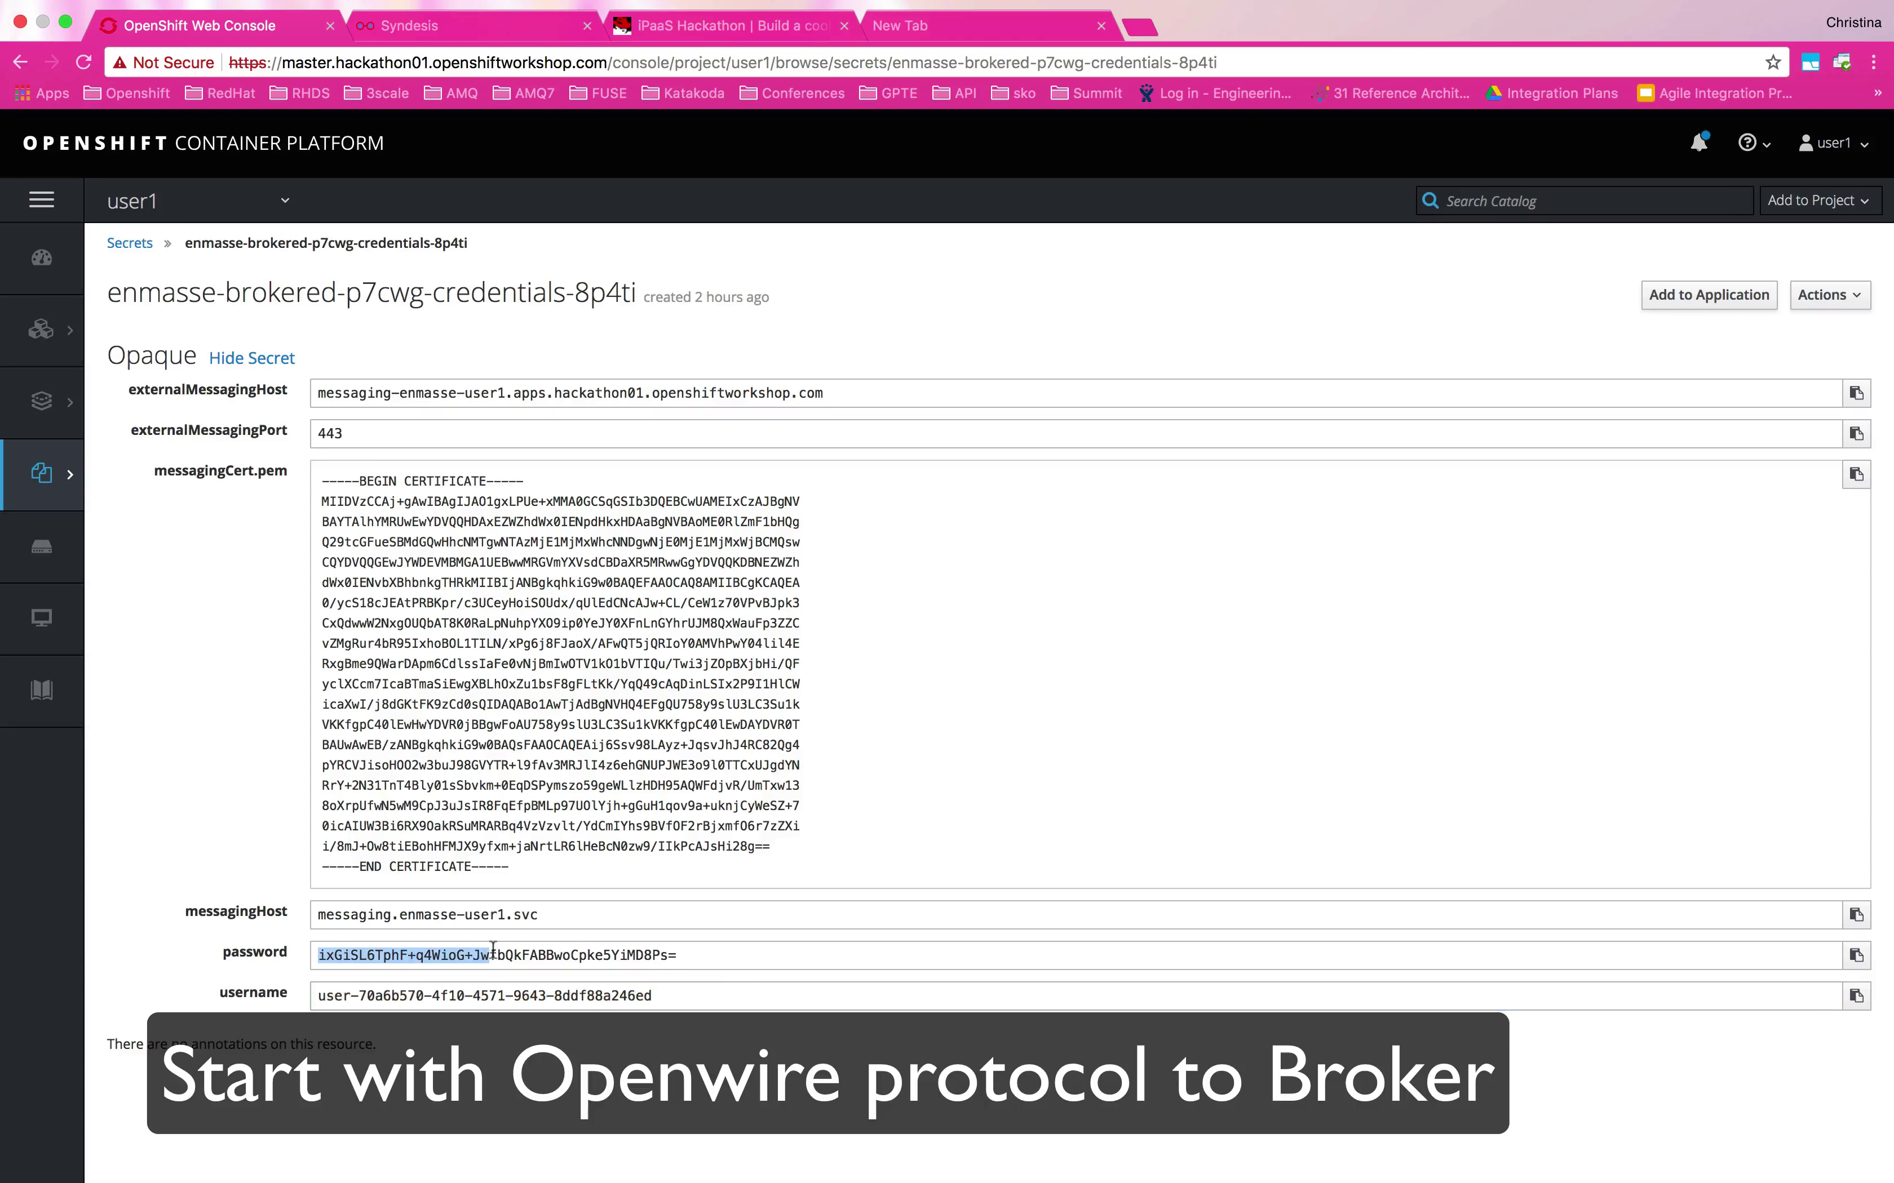
triple_click(719, 954)
key(super+c)
click(449, 27)
click(701, 663)
key(super+v)
Set Check Certificates to Disable, validate the AMQ configuration and continue to naming the connection
click(1361, 756)
click(1346, 736)
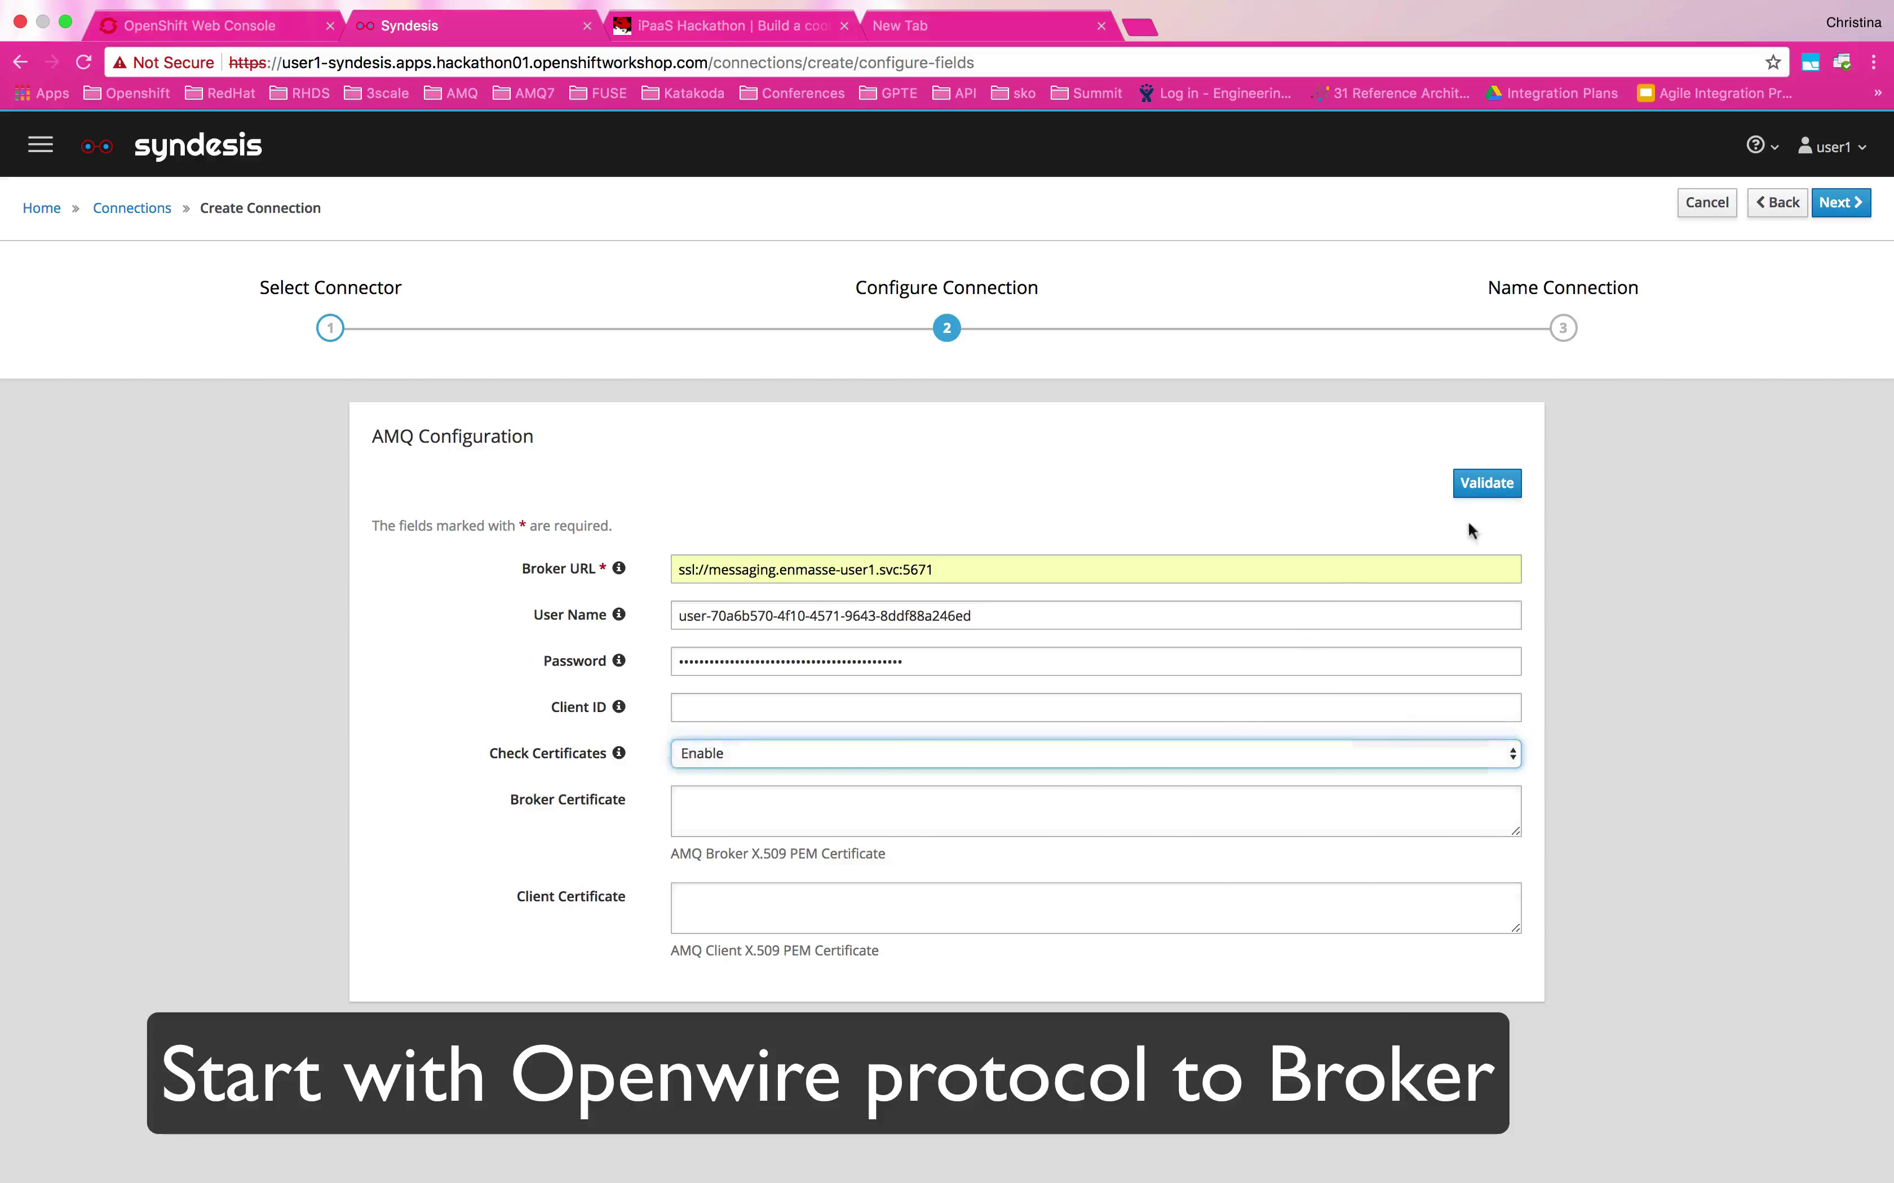
click(1498, 487)
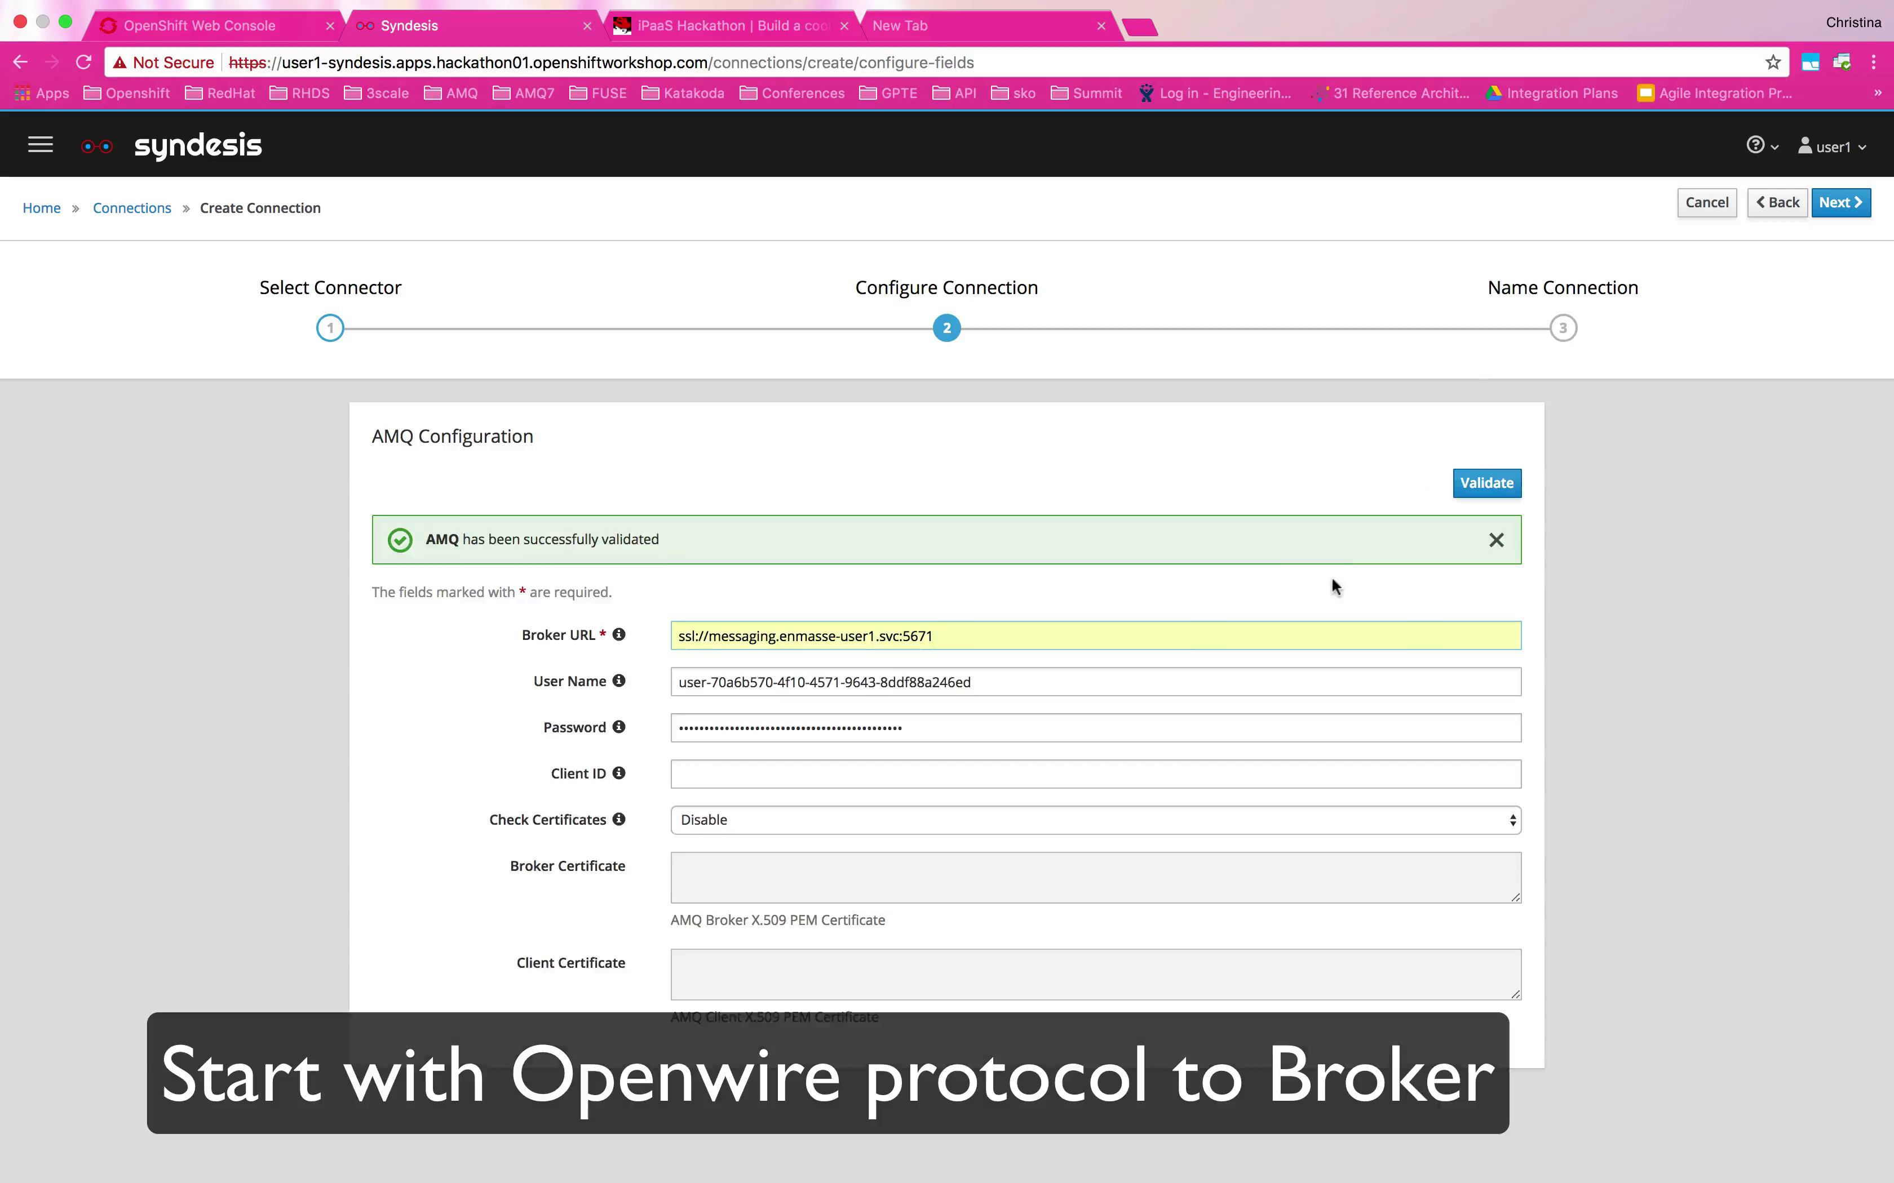
click(1864, 205)
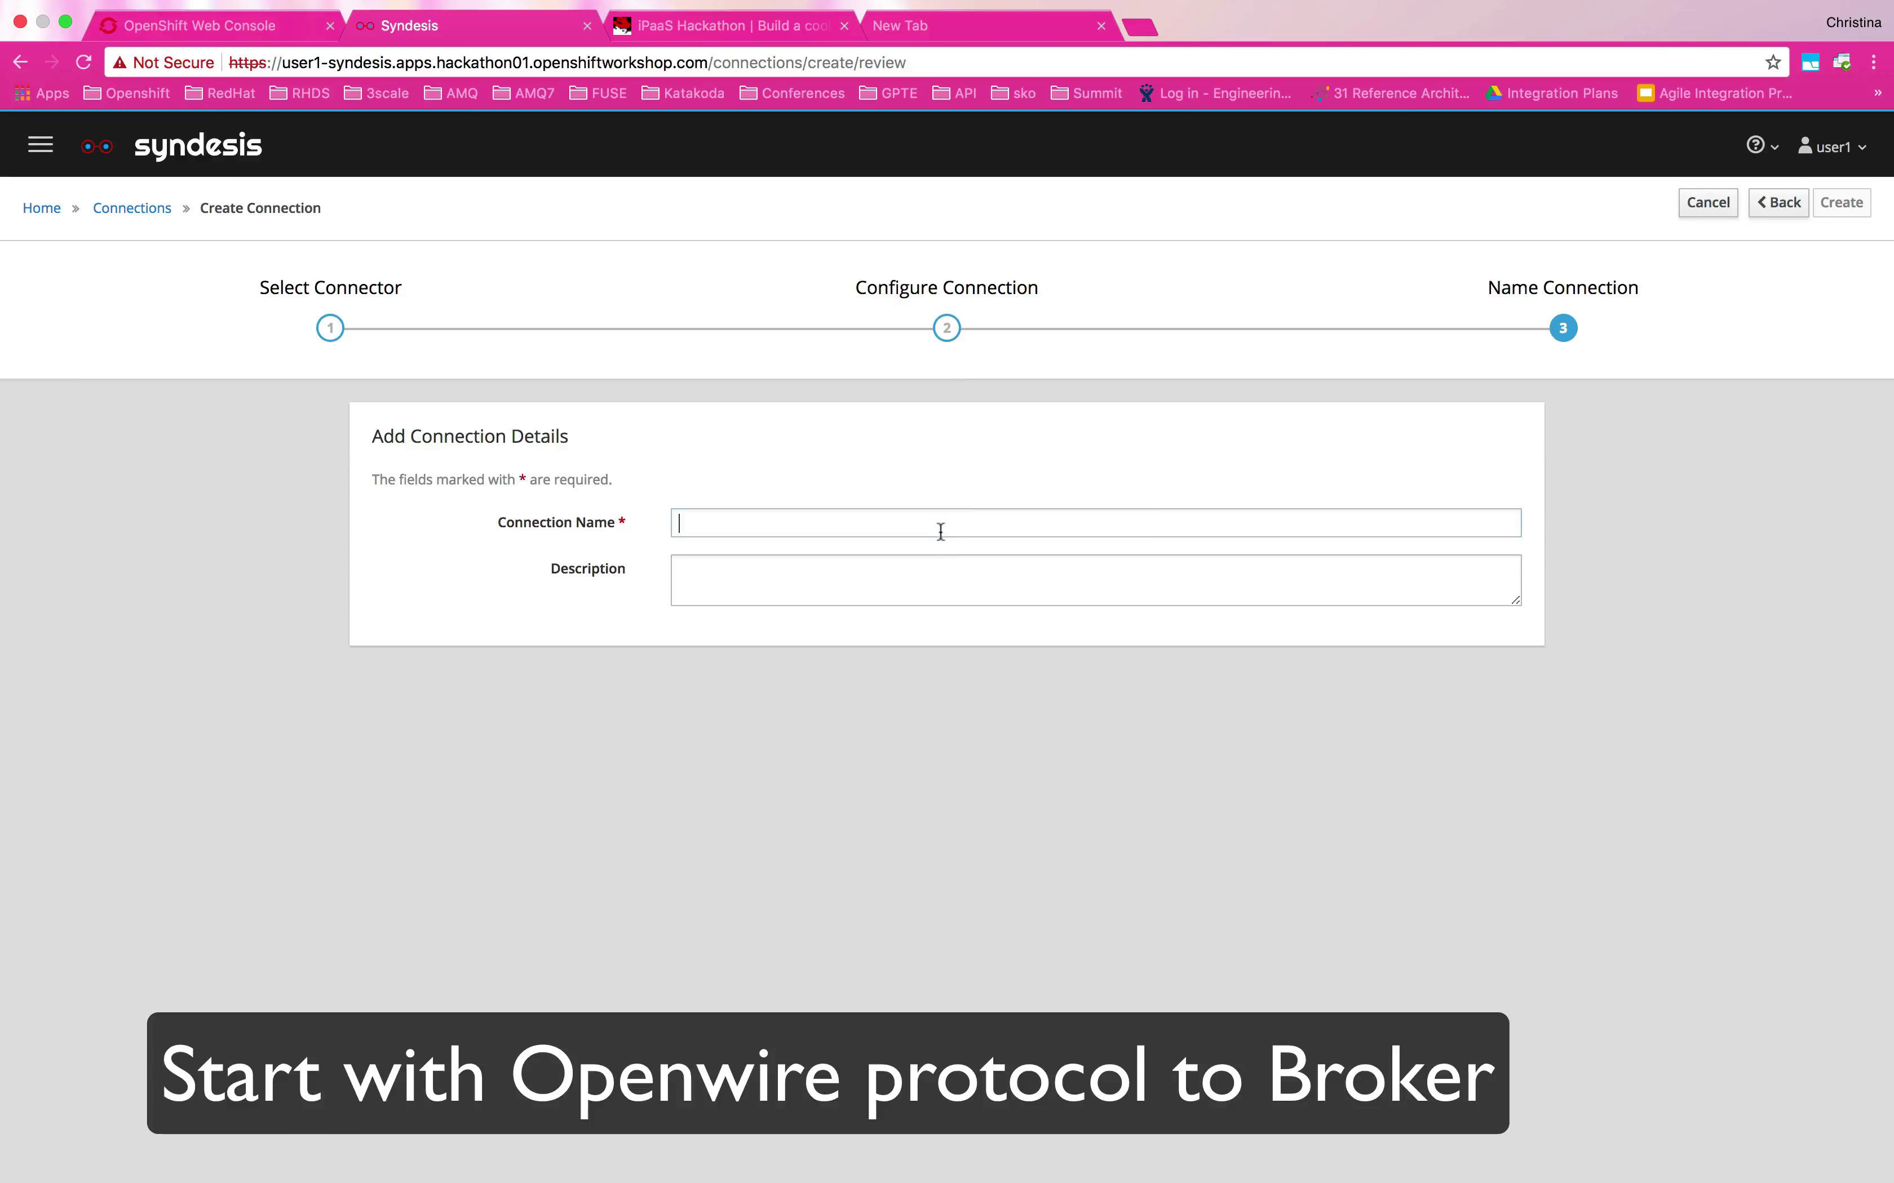
Create the connection with the name myopenwirebroker and the description "my openwire broker on AMQ Online"
text(myopenwi)
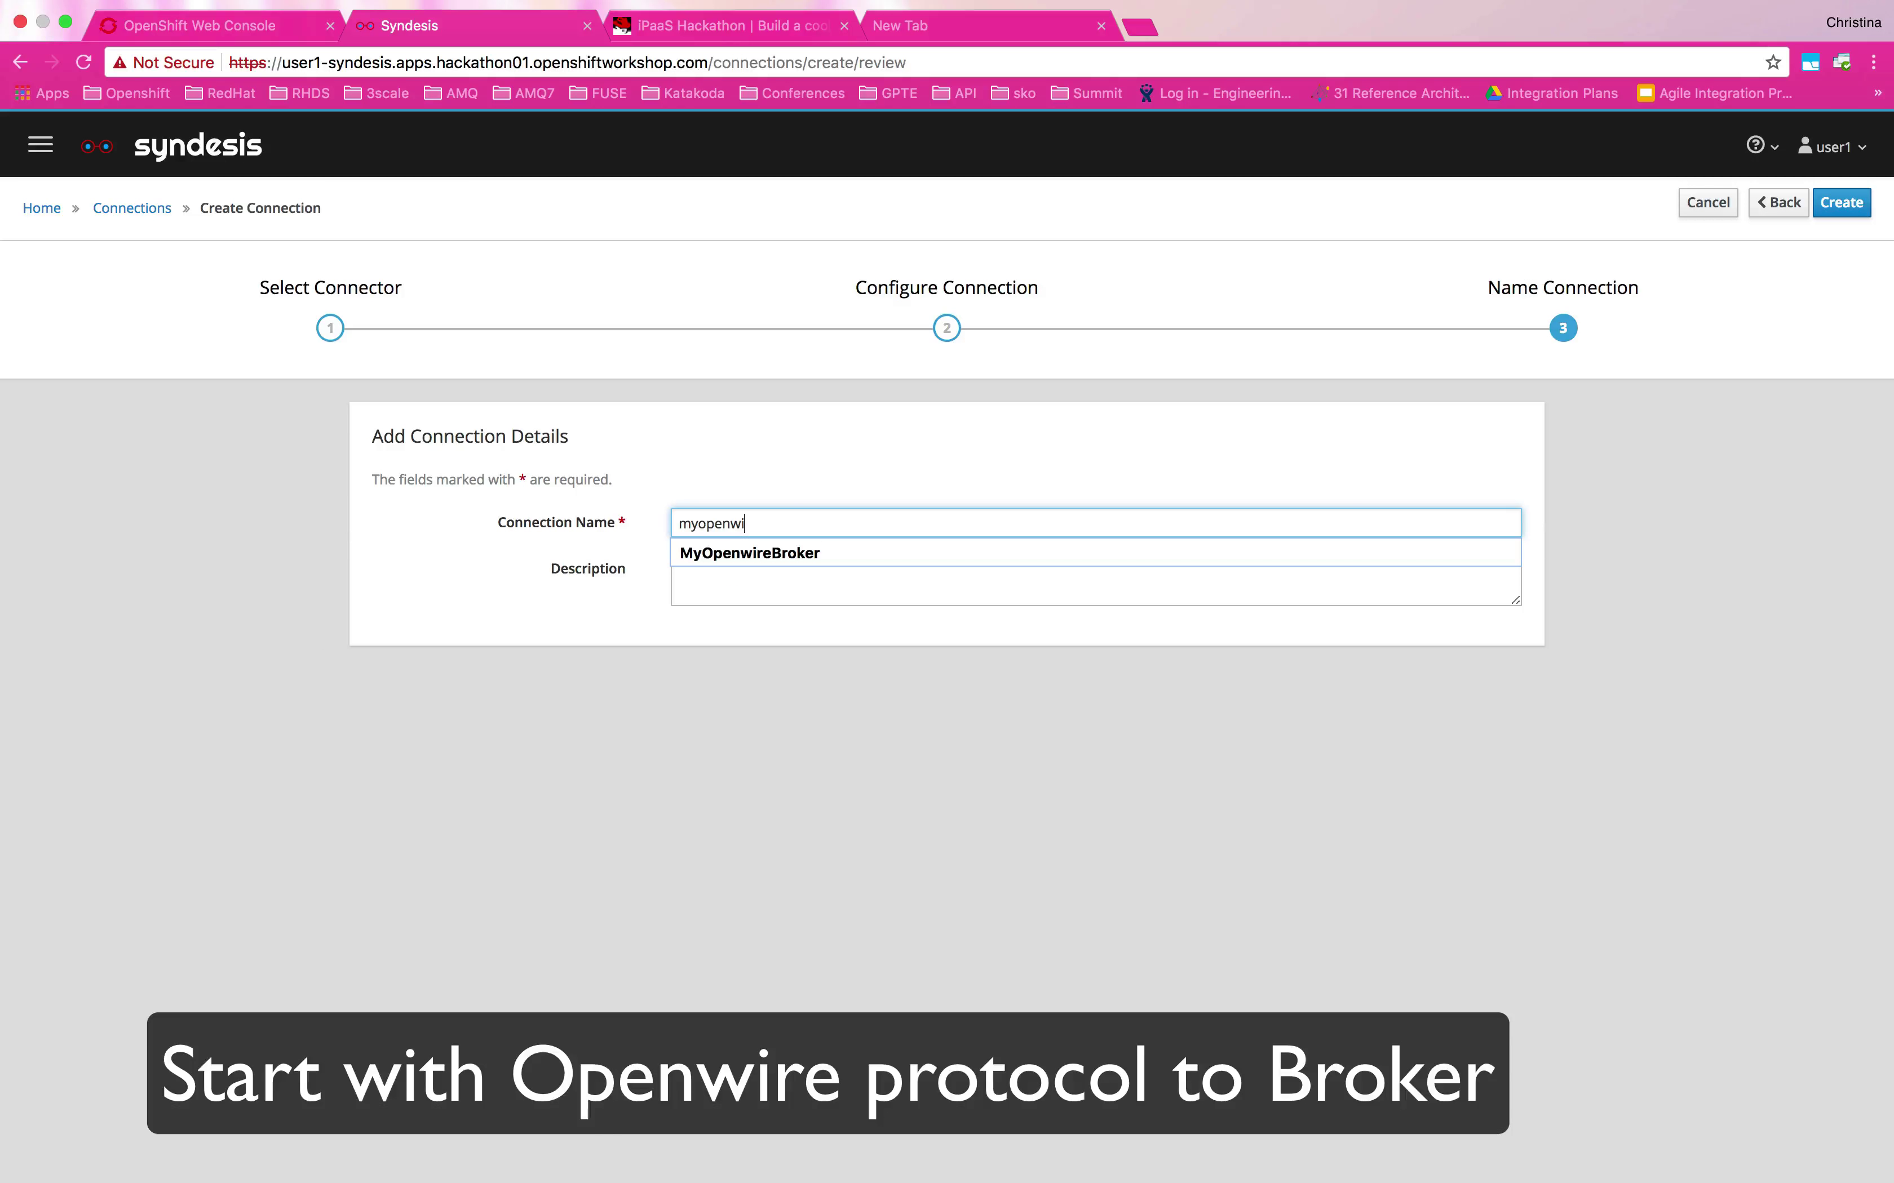
text(rebroker)
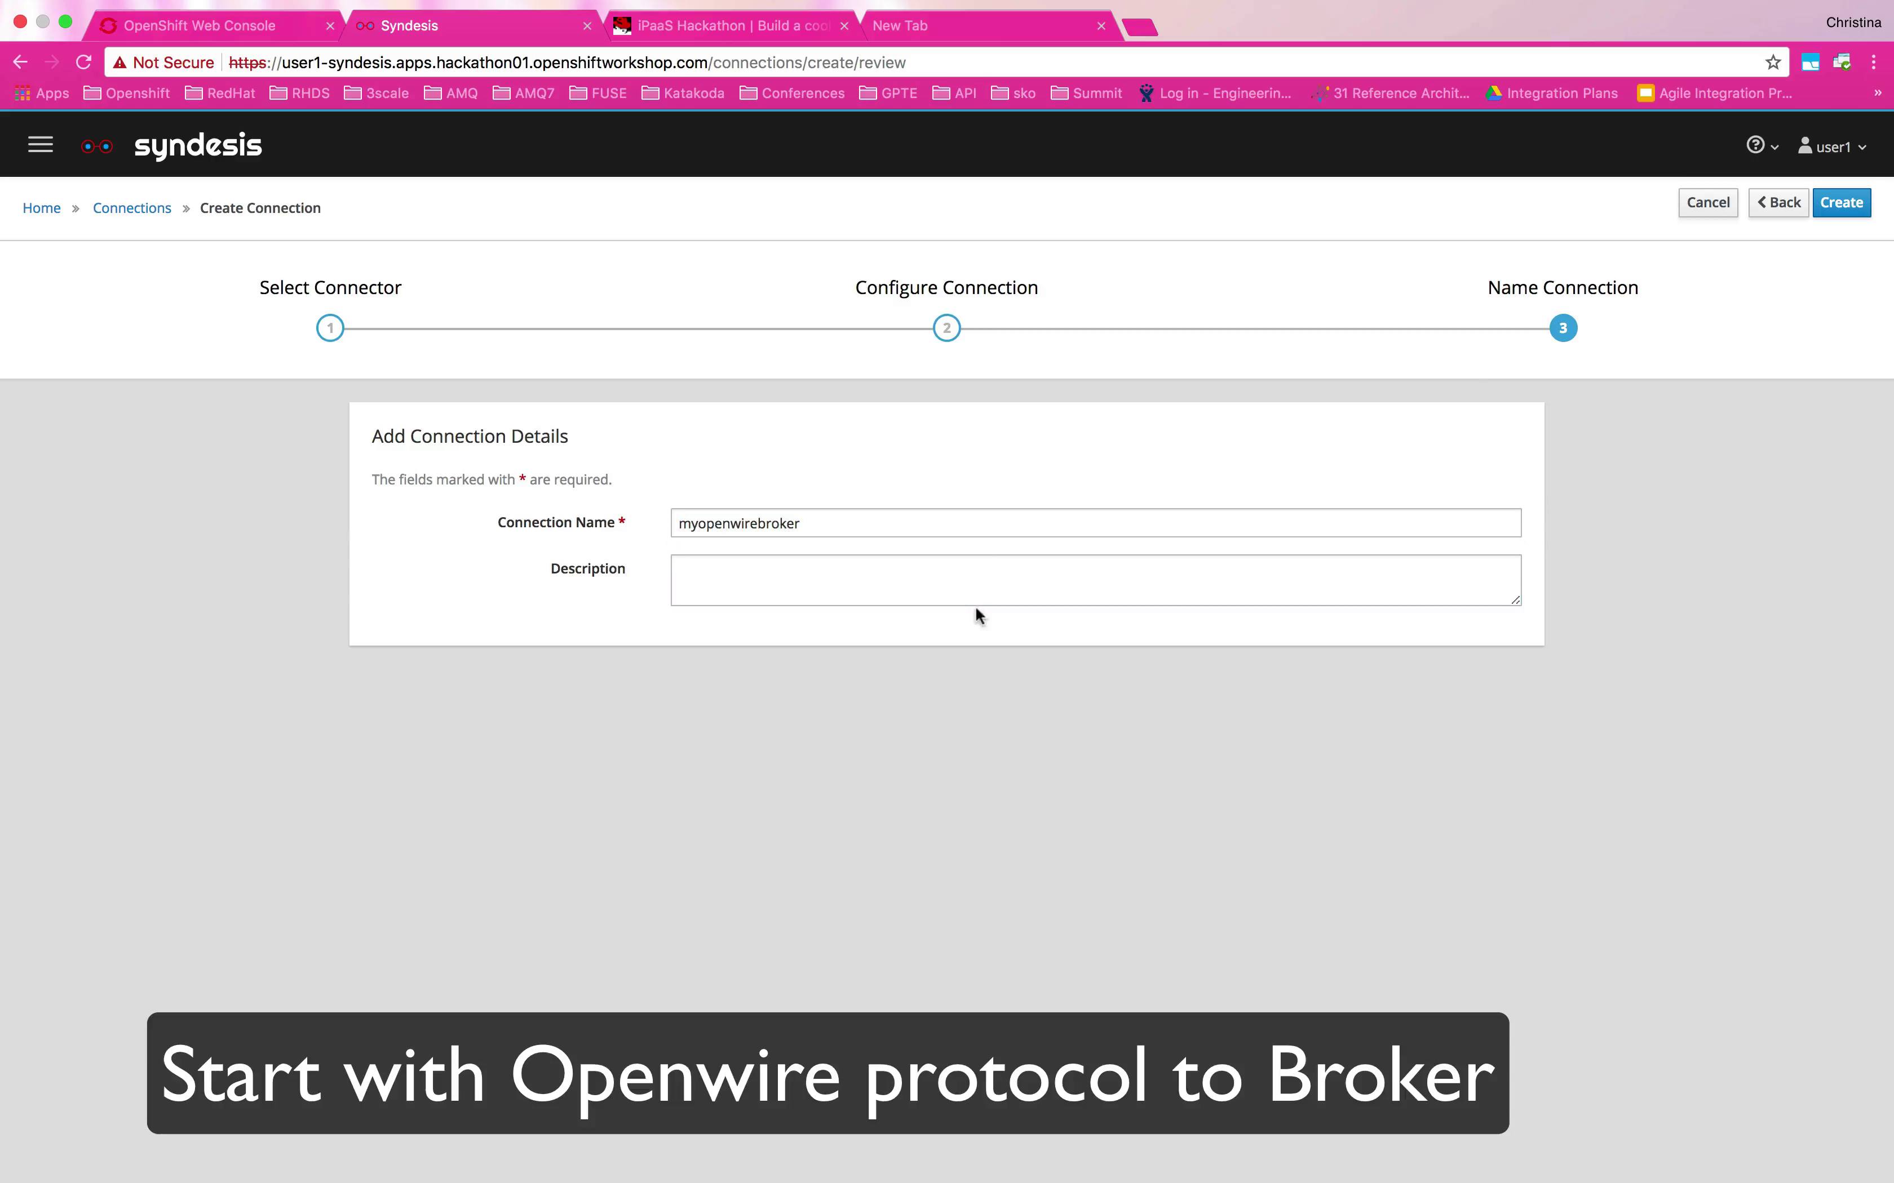
click(969, 582)
key(ctrl+v)
click(696, 575)
click(763, 576)
text(broker)
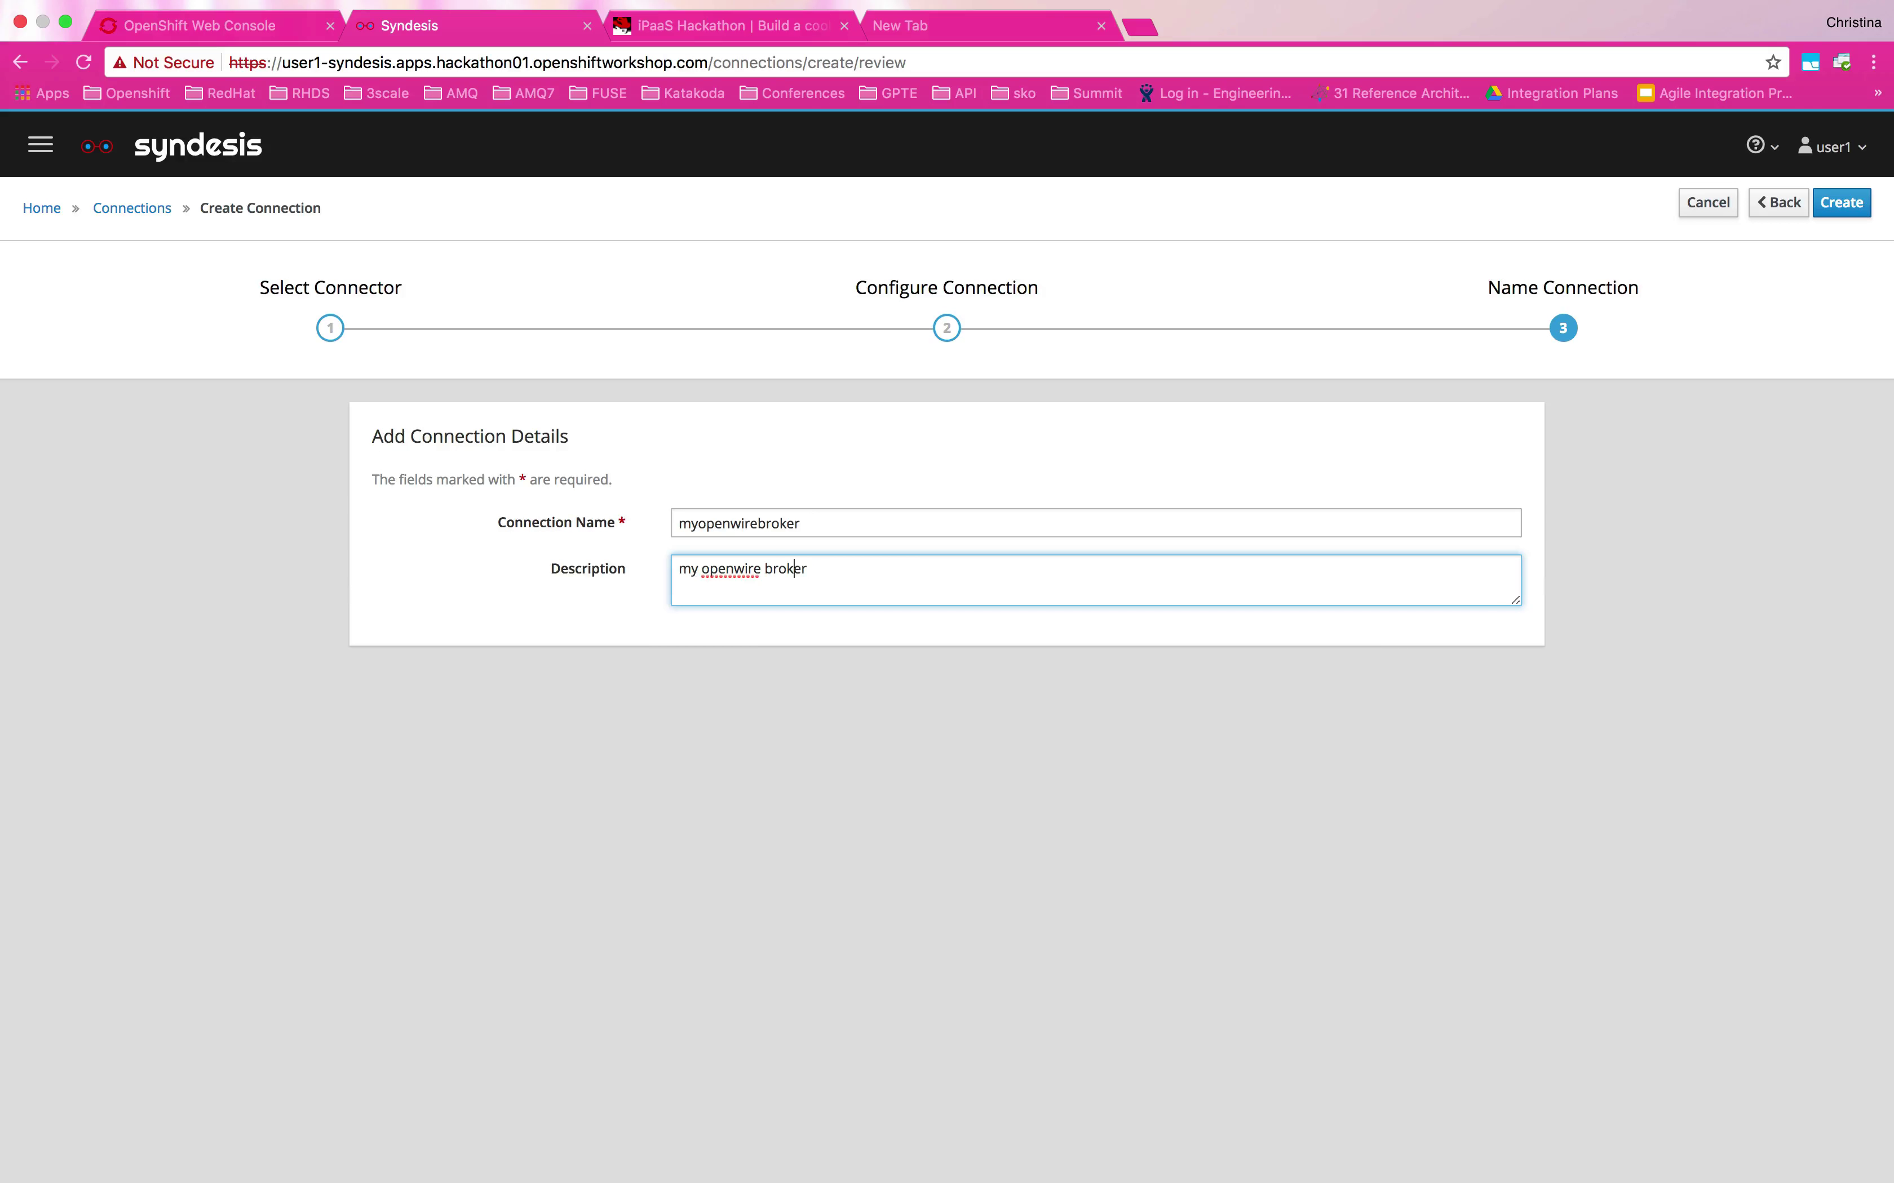
text( on AMQ Online)
click(1853, 207)
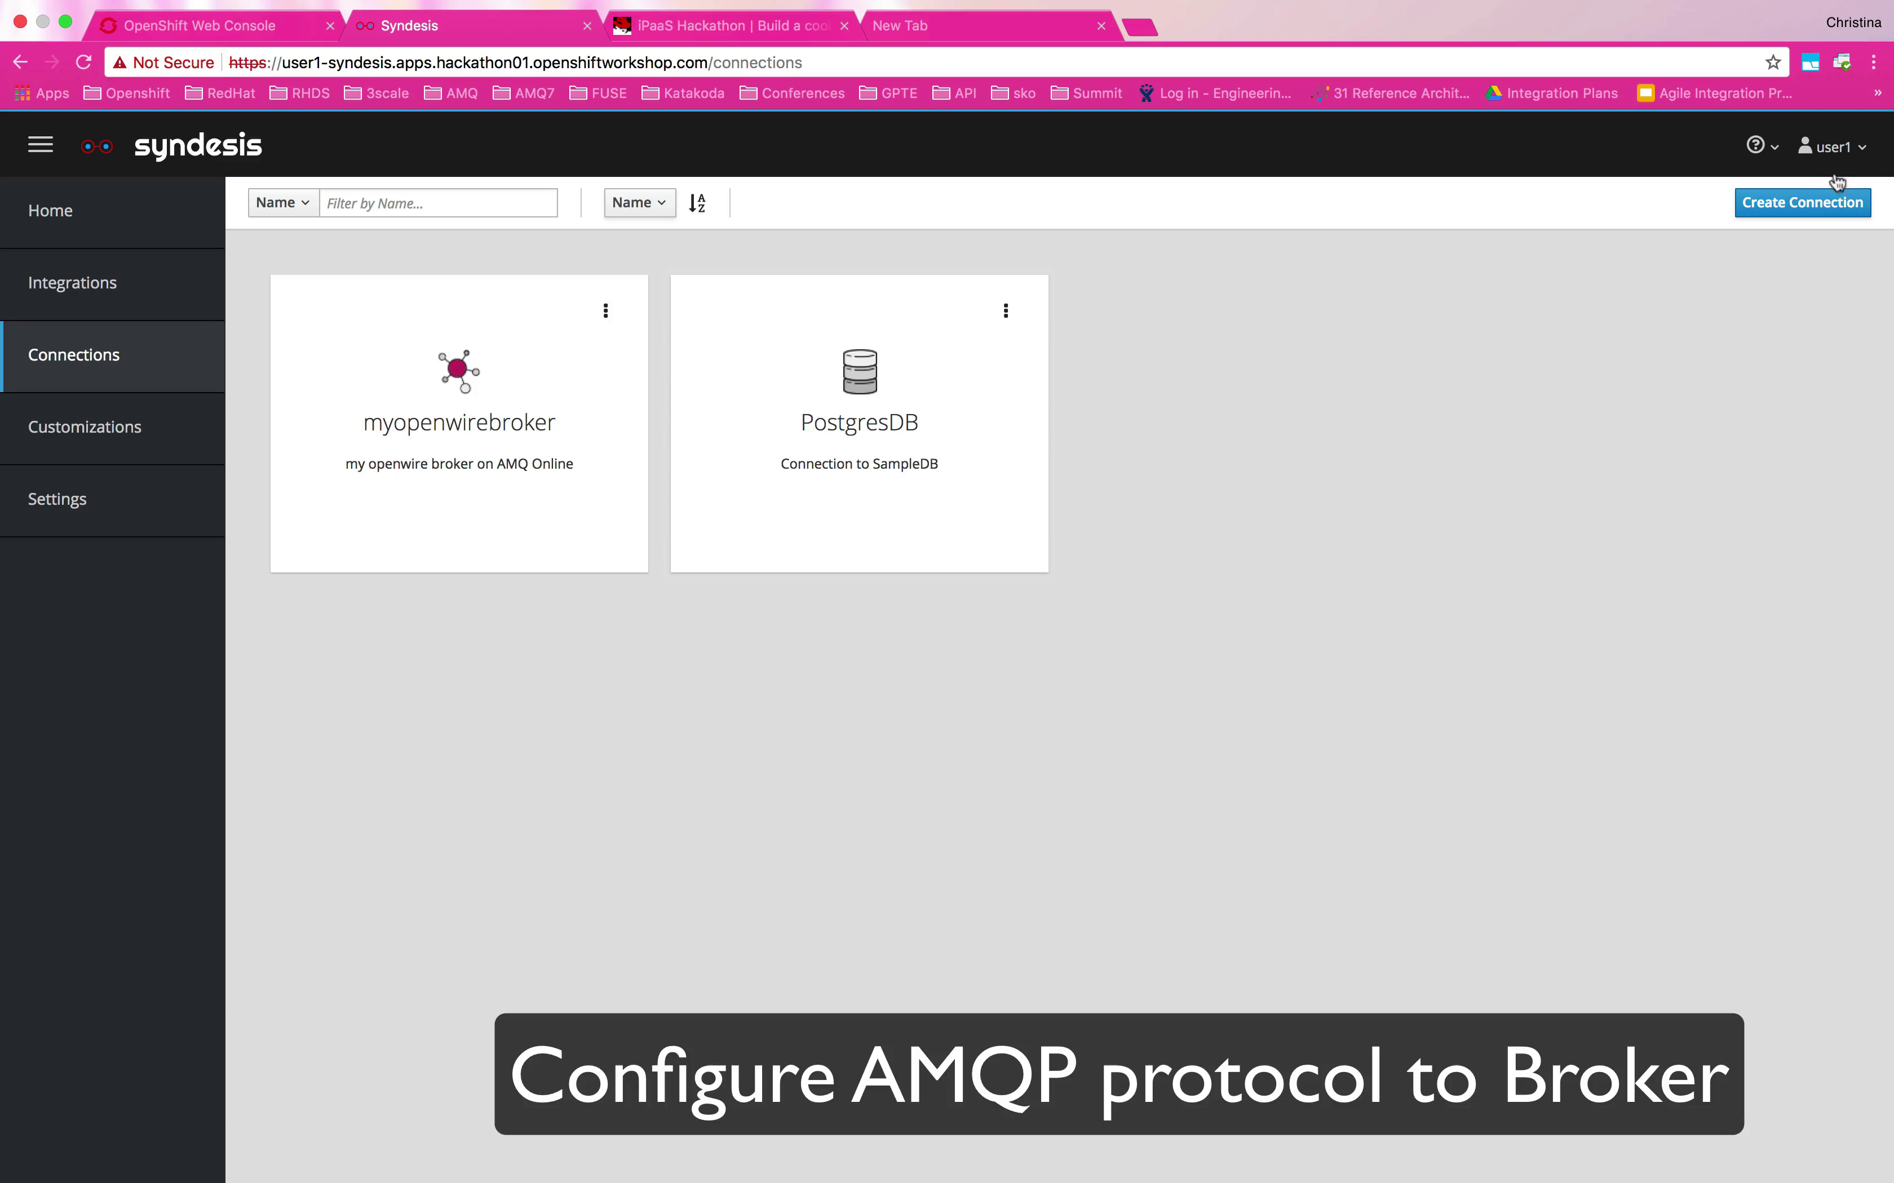
Start a new AMQP connection with the URI amqp://messaging.enmasse-user1.svc, taking the messaging host from the OpenShift secret
click(1812, 204)
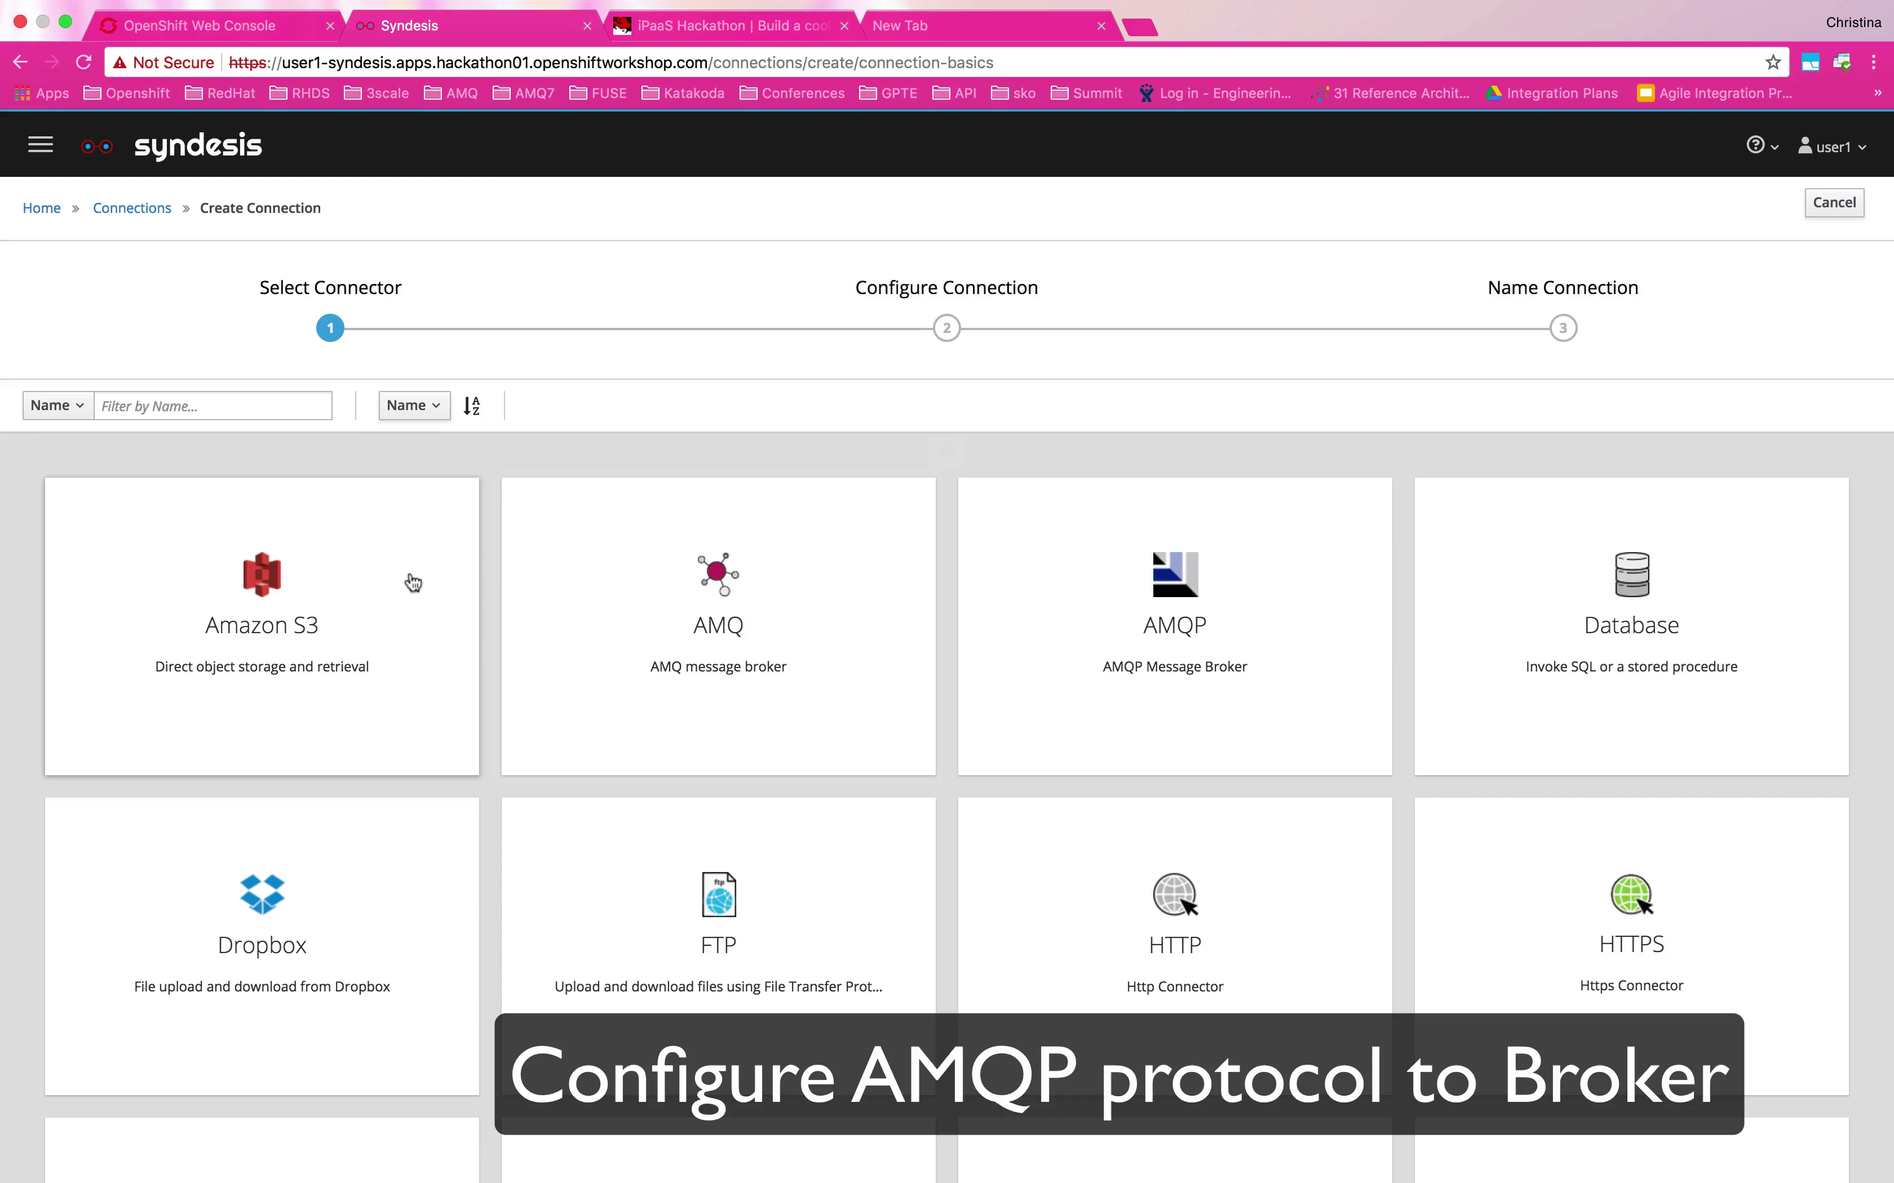
drag(413, 584, 1102, 619)
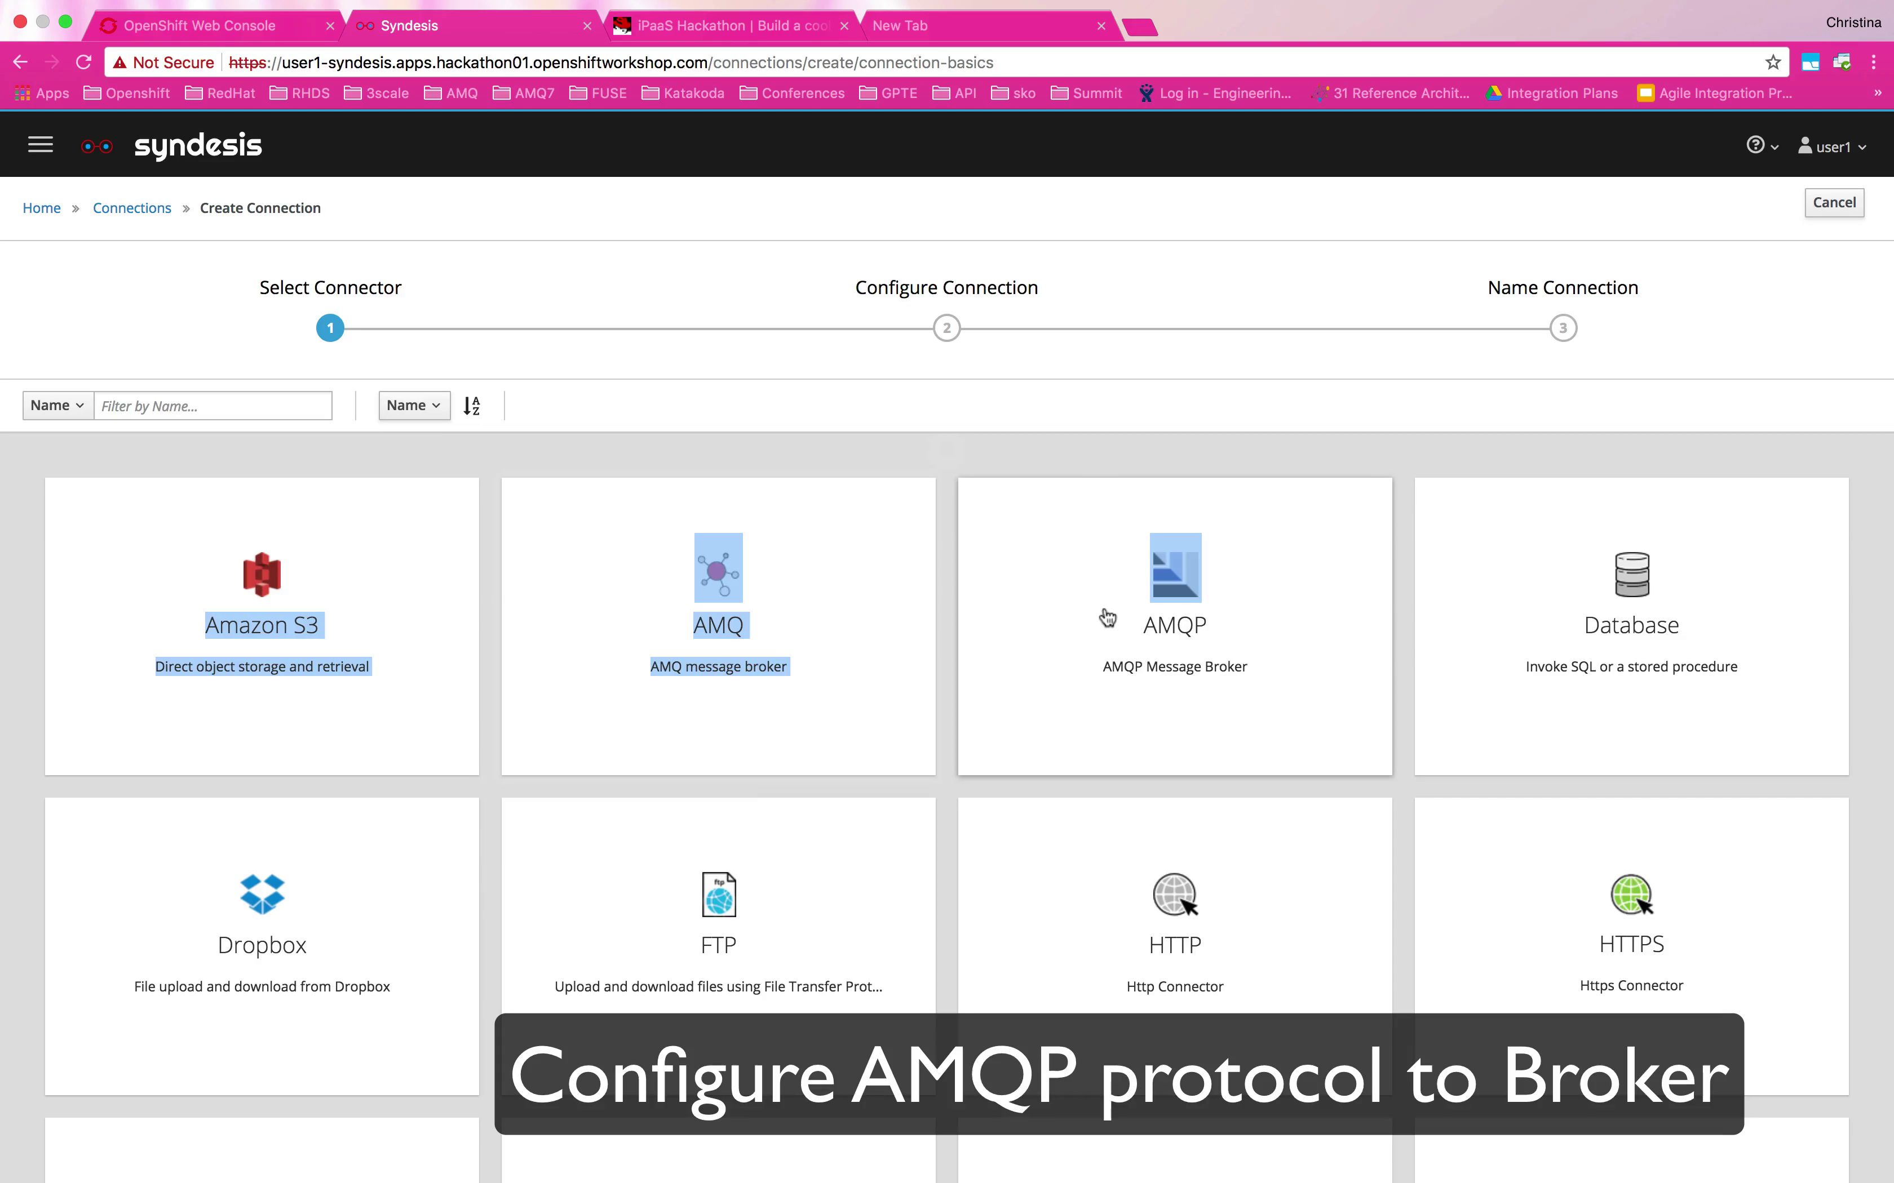
click(1108, 618)
click(834, 580)
text(amqp://)
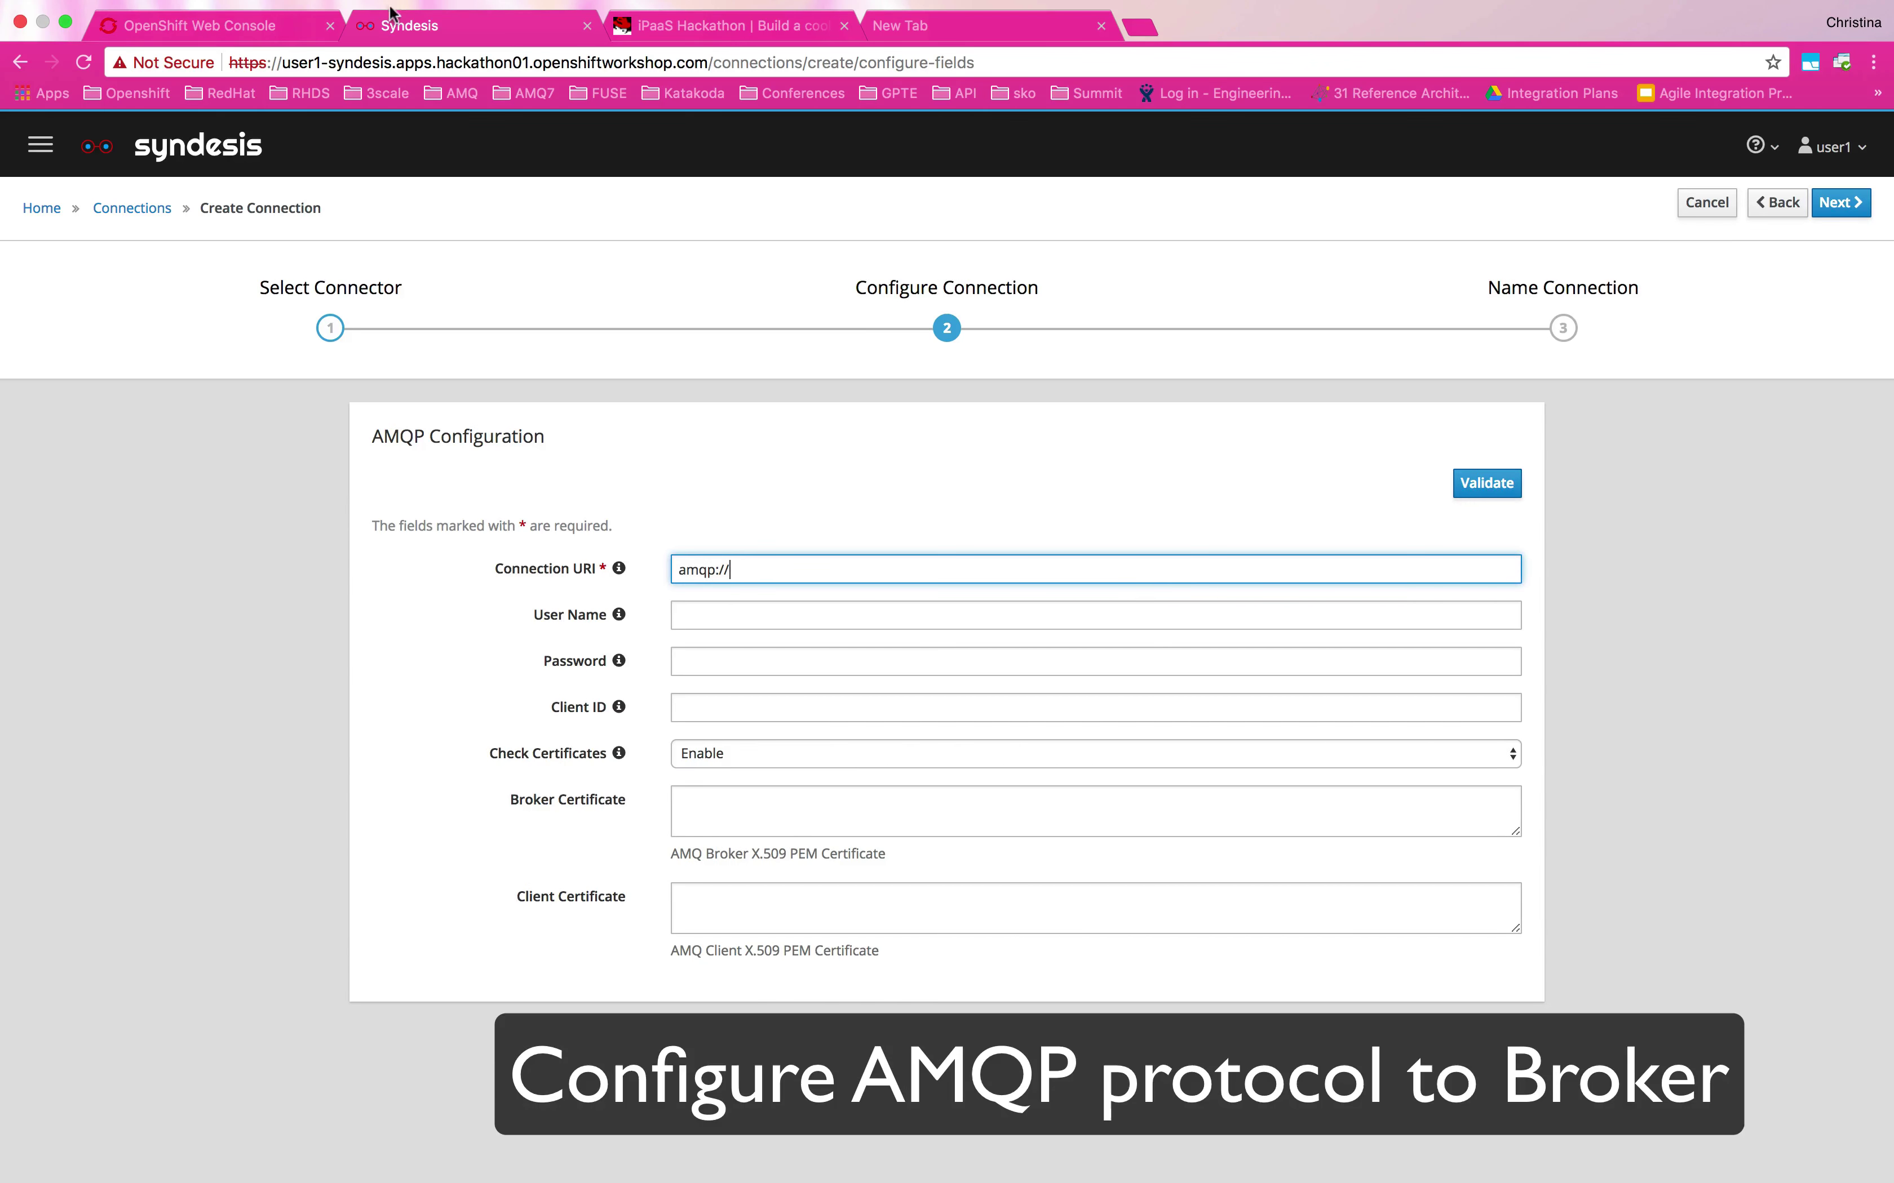
click(291, 29)
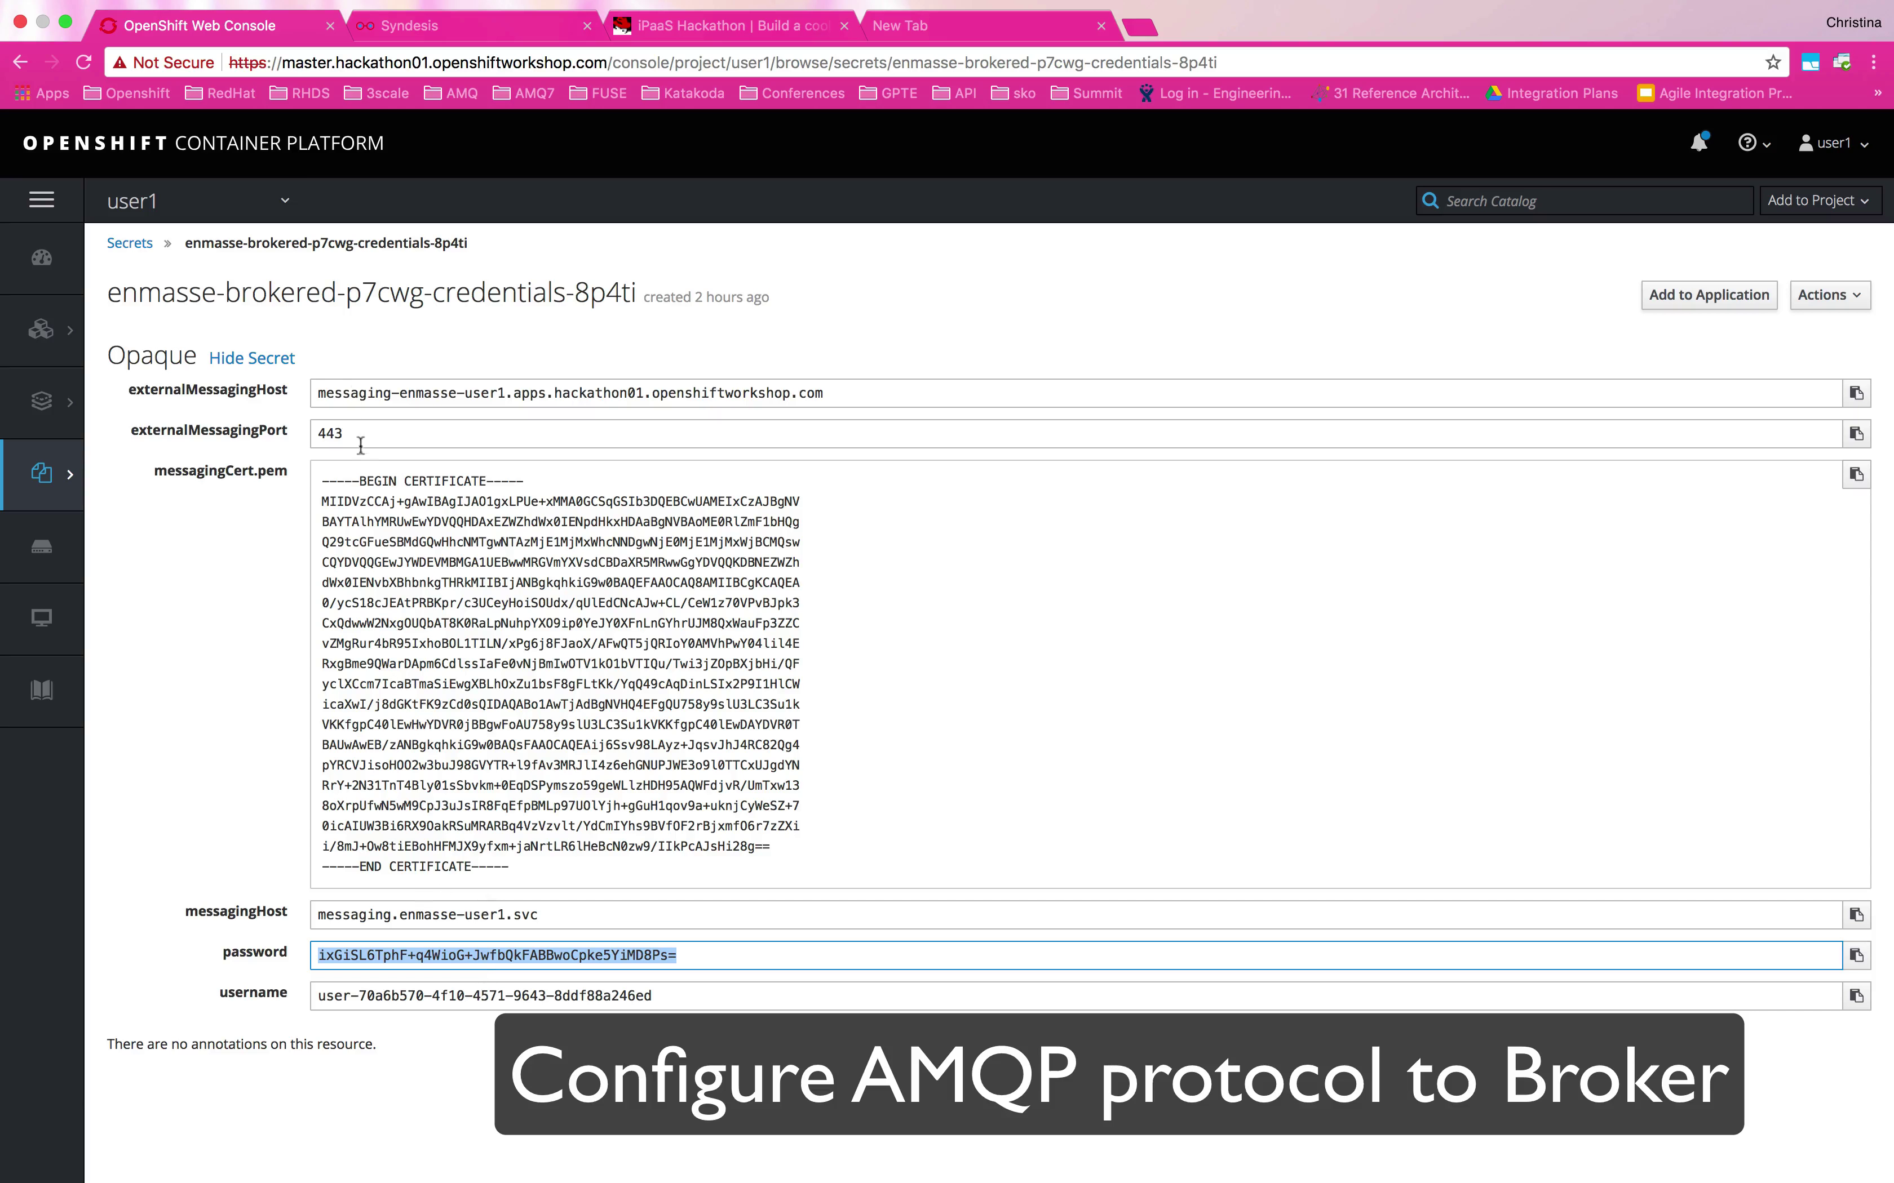
triple_click(554, 909)
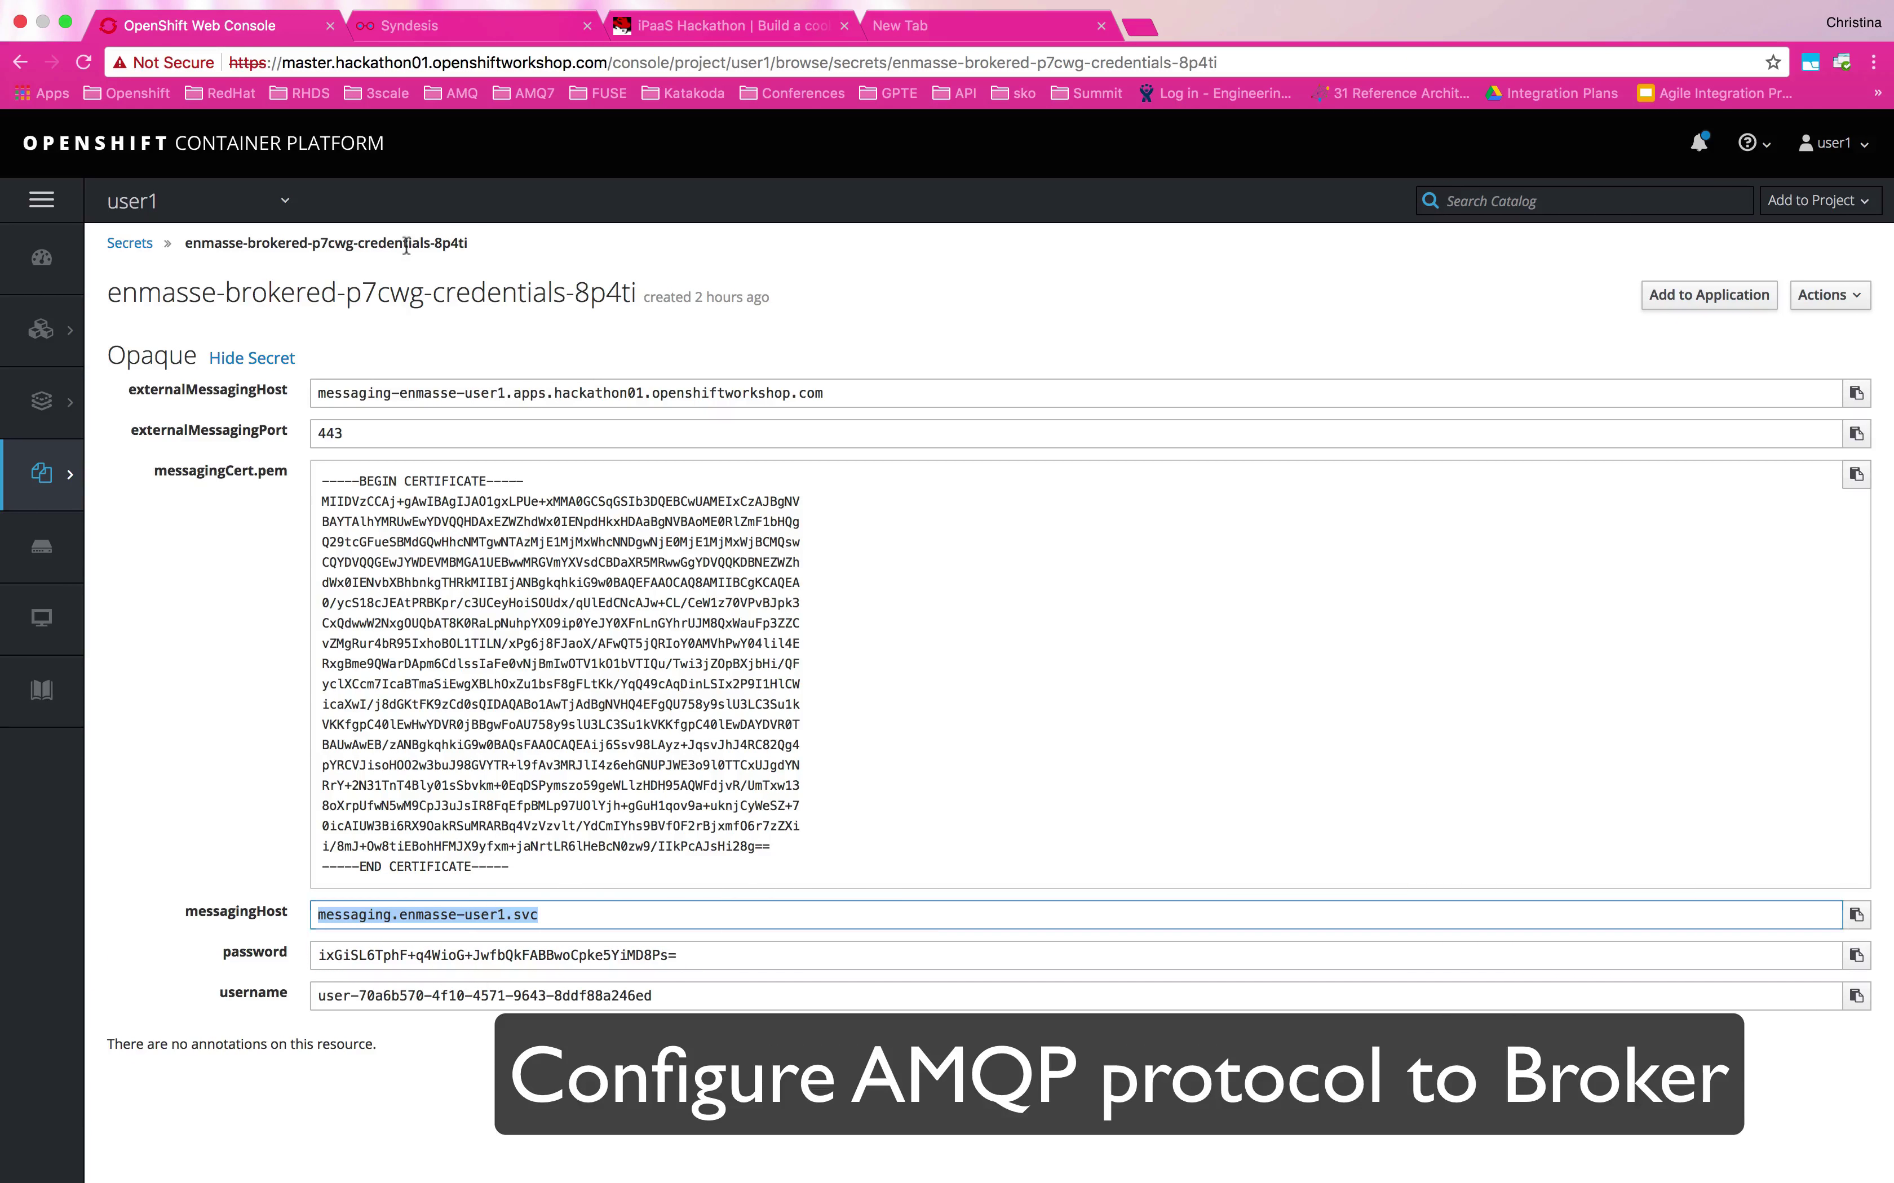
click(409, 26)
key(super+v)
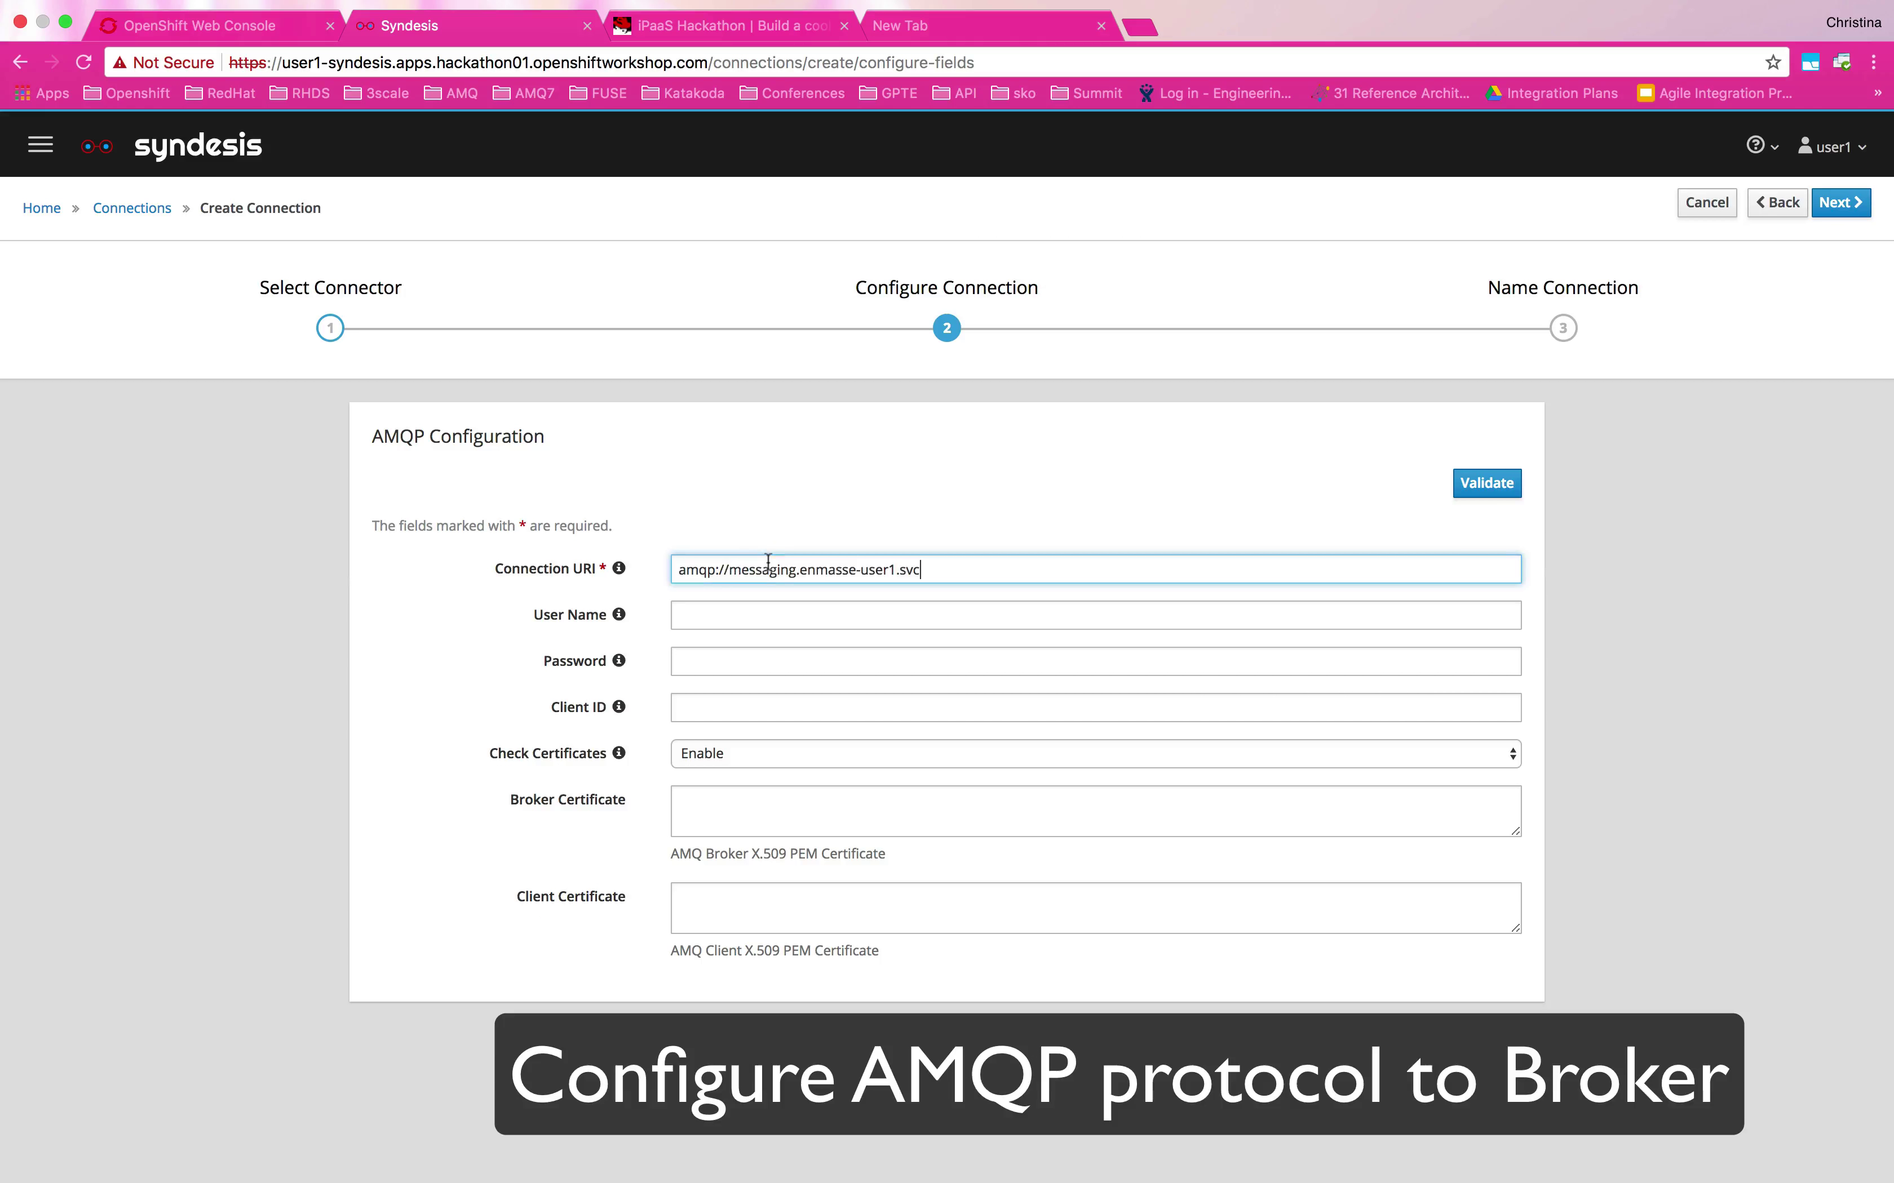
Fill in the AMQP connection's User Name with the username copied from the OpenShift credentials secret
click(771, 612)
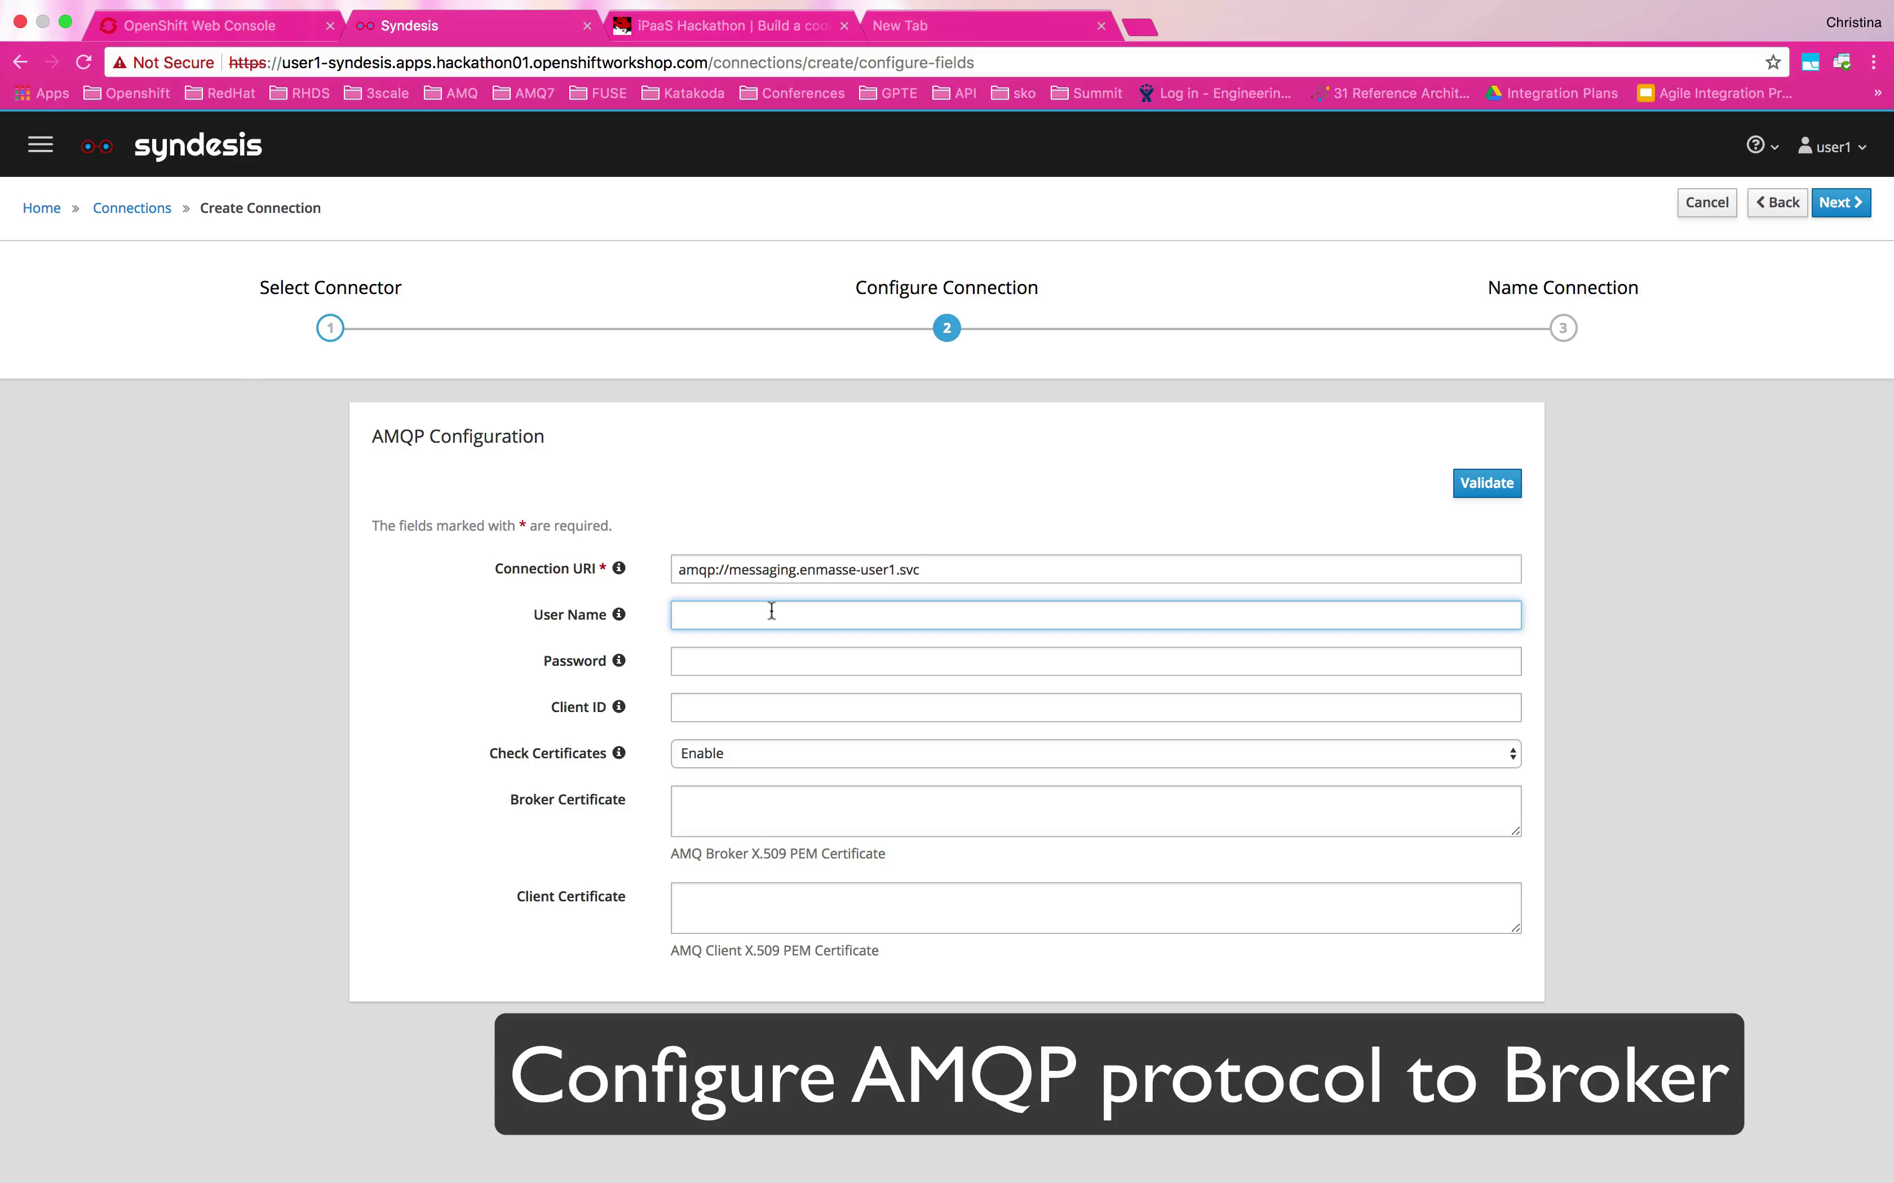
click(166, 20)
click(647, 993)
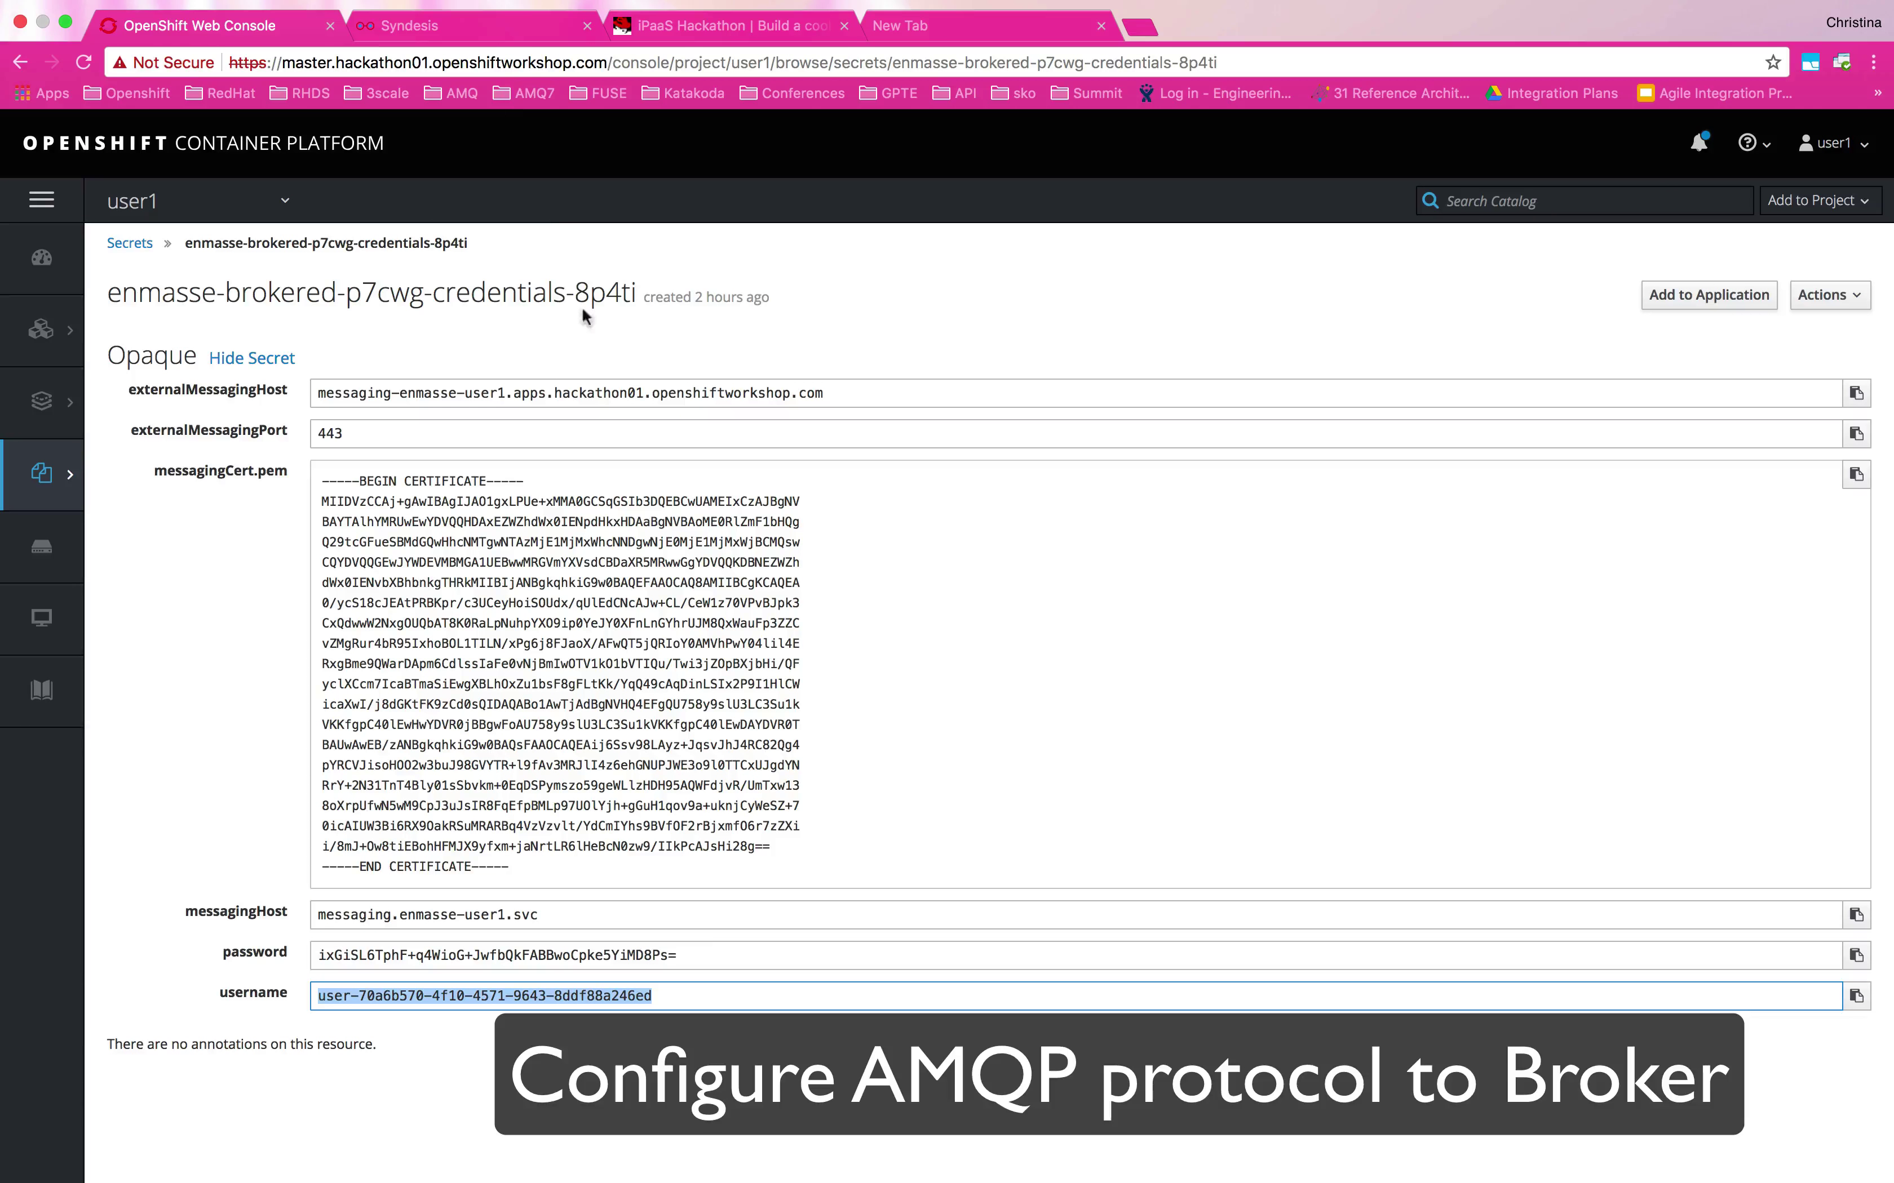
click(491, 21)
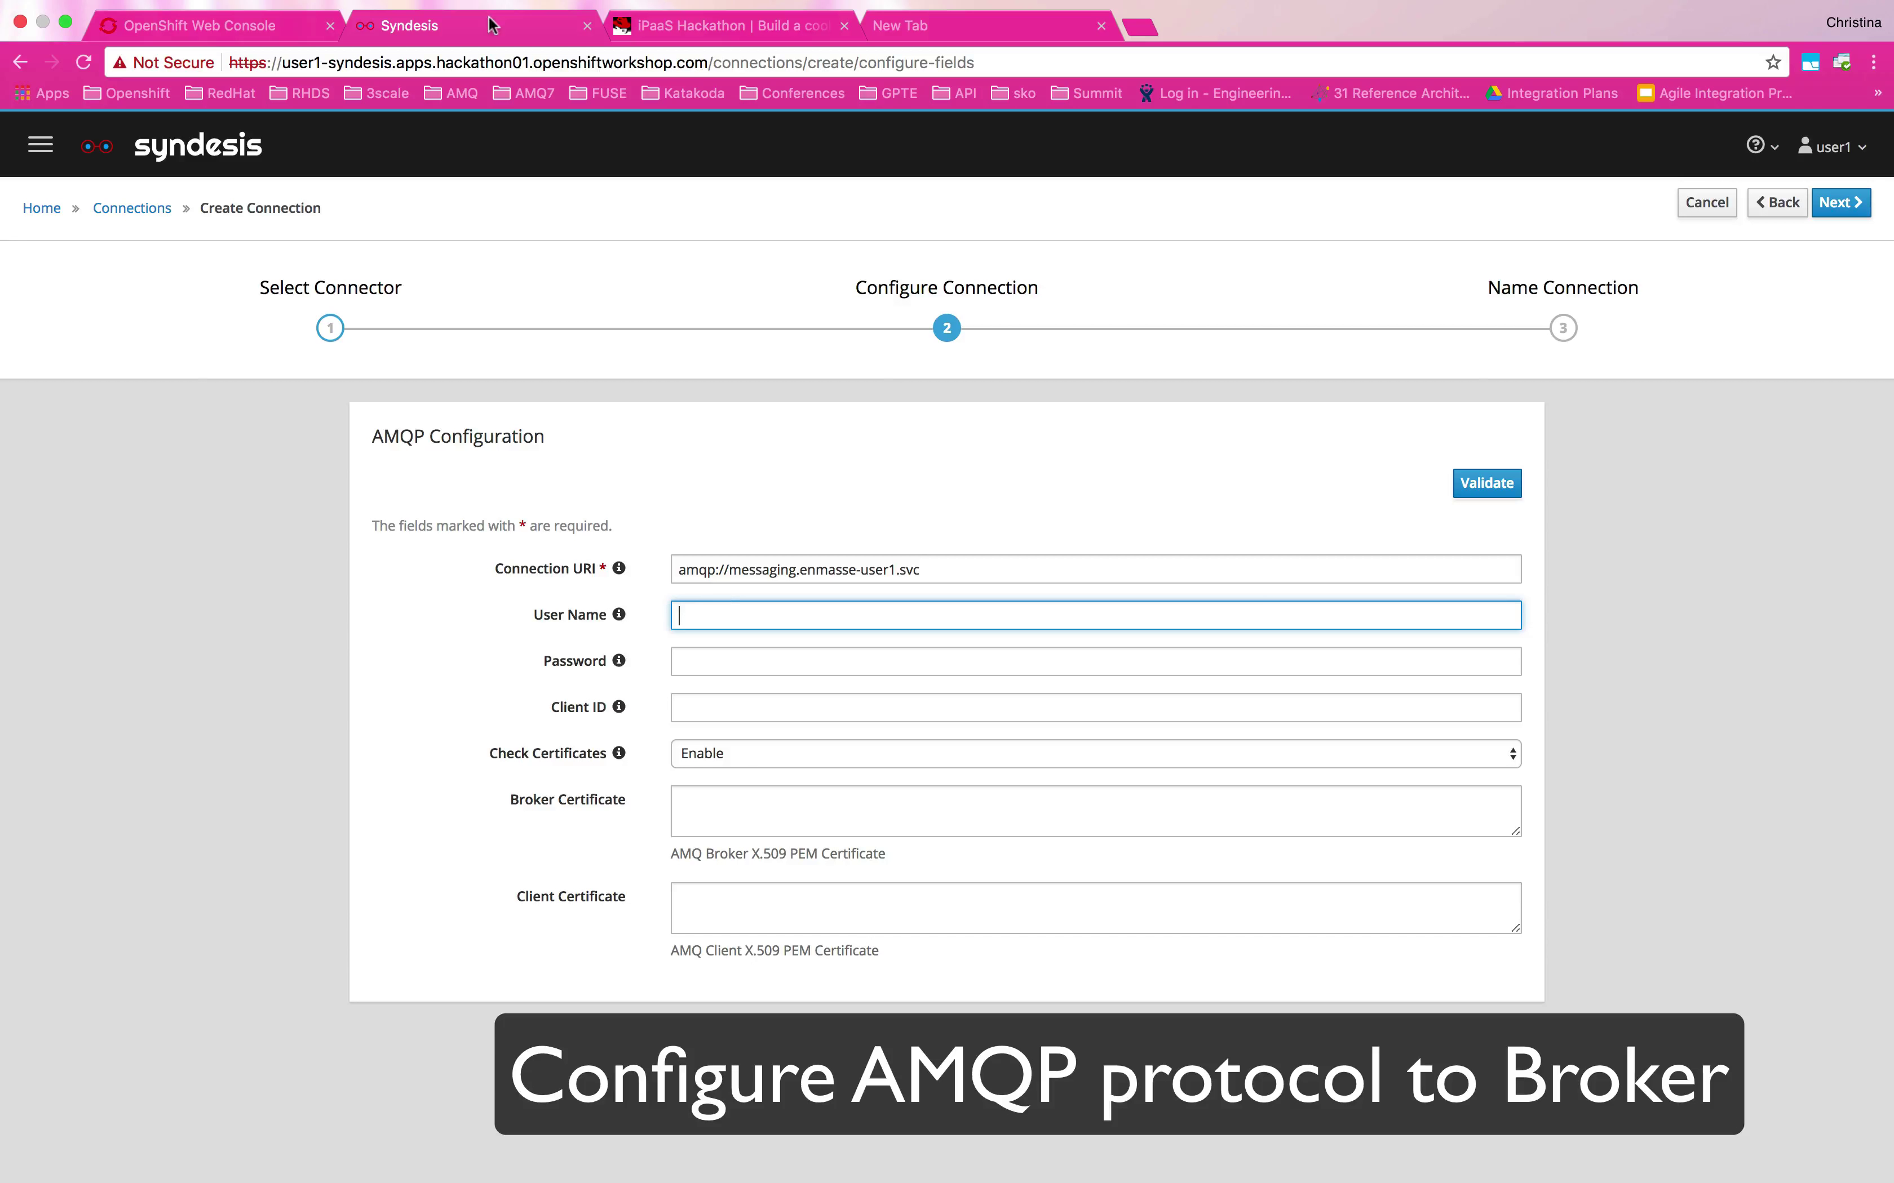
key(super+v)
Fill in the AMQP connection's Password from the OpenShift secret, then validate the configuration and continue to naming it
click(246, 27)
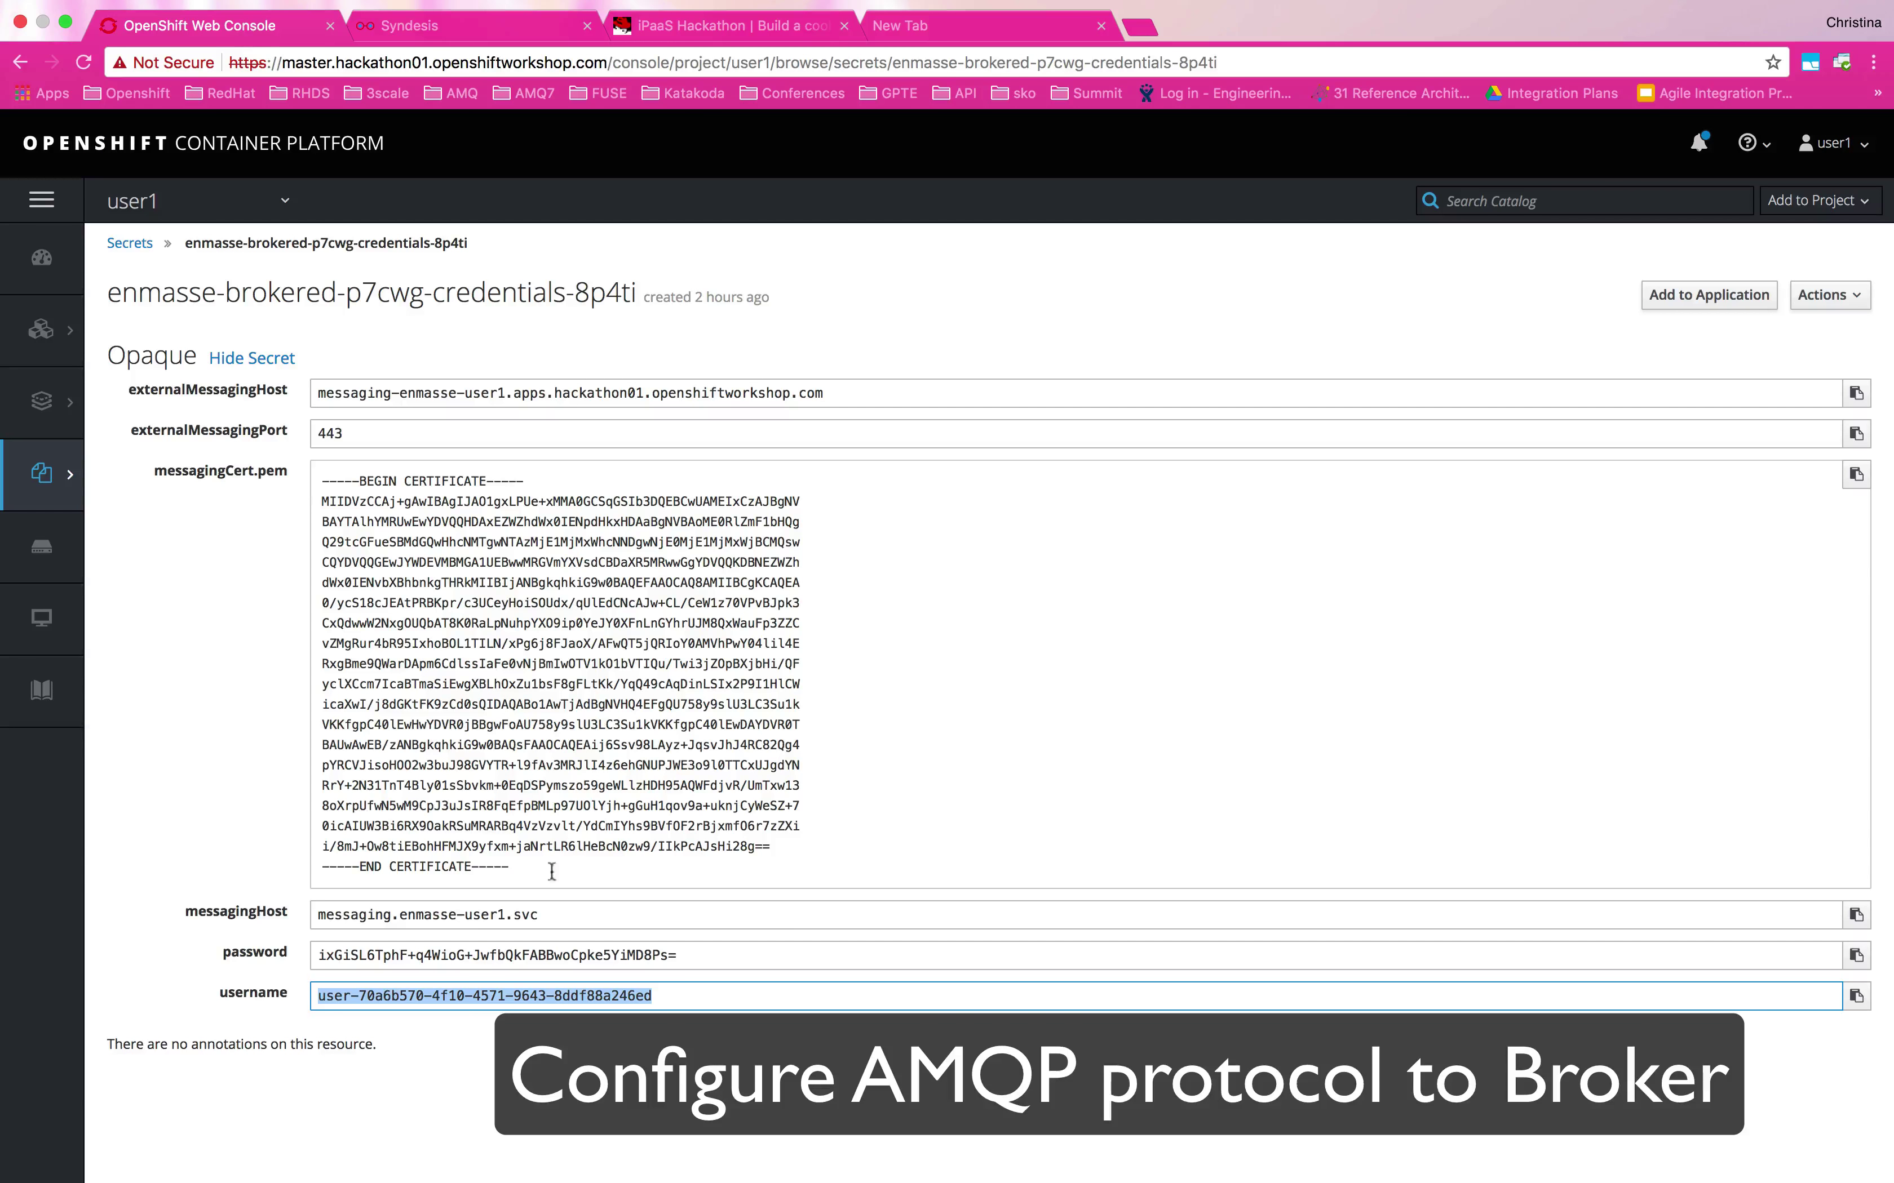
click(697, 956)
click(505, 27)
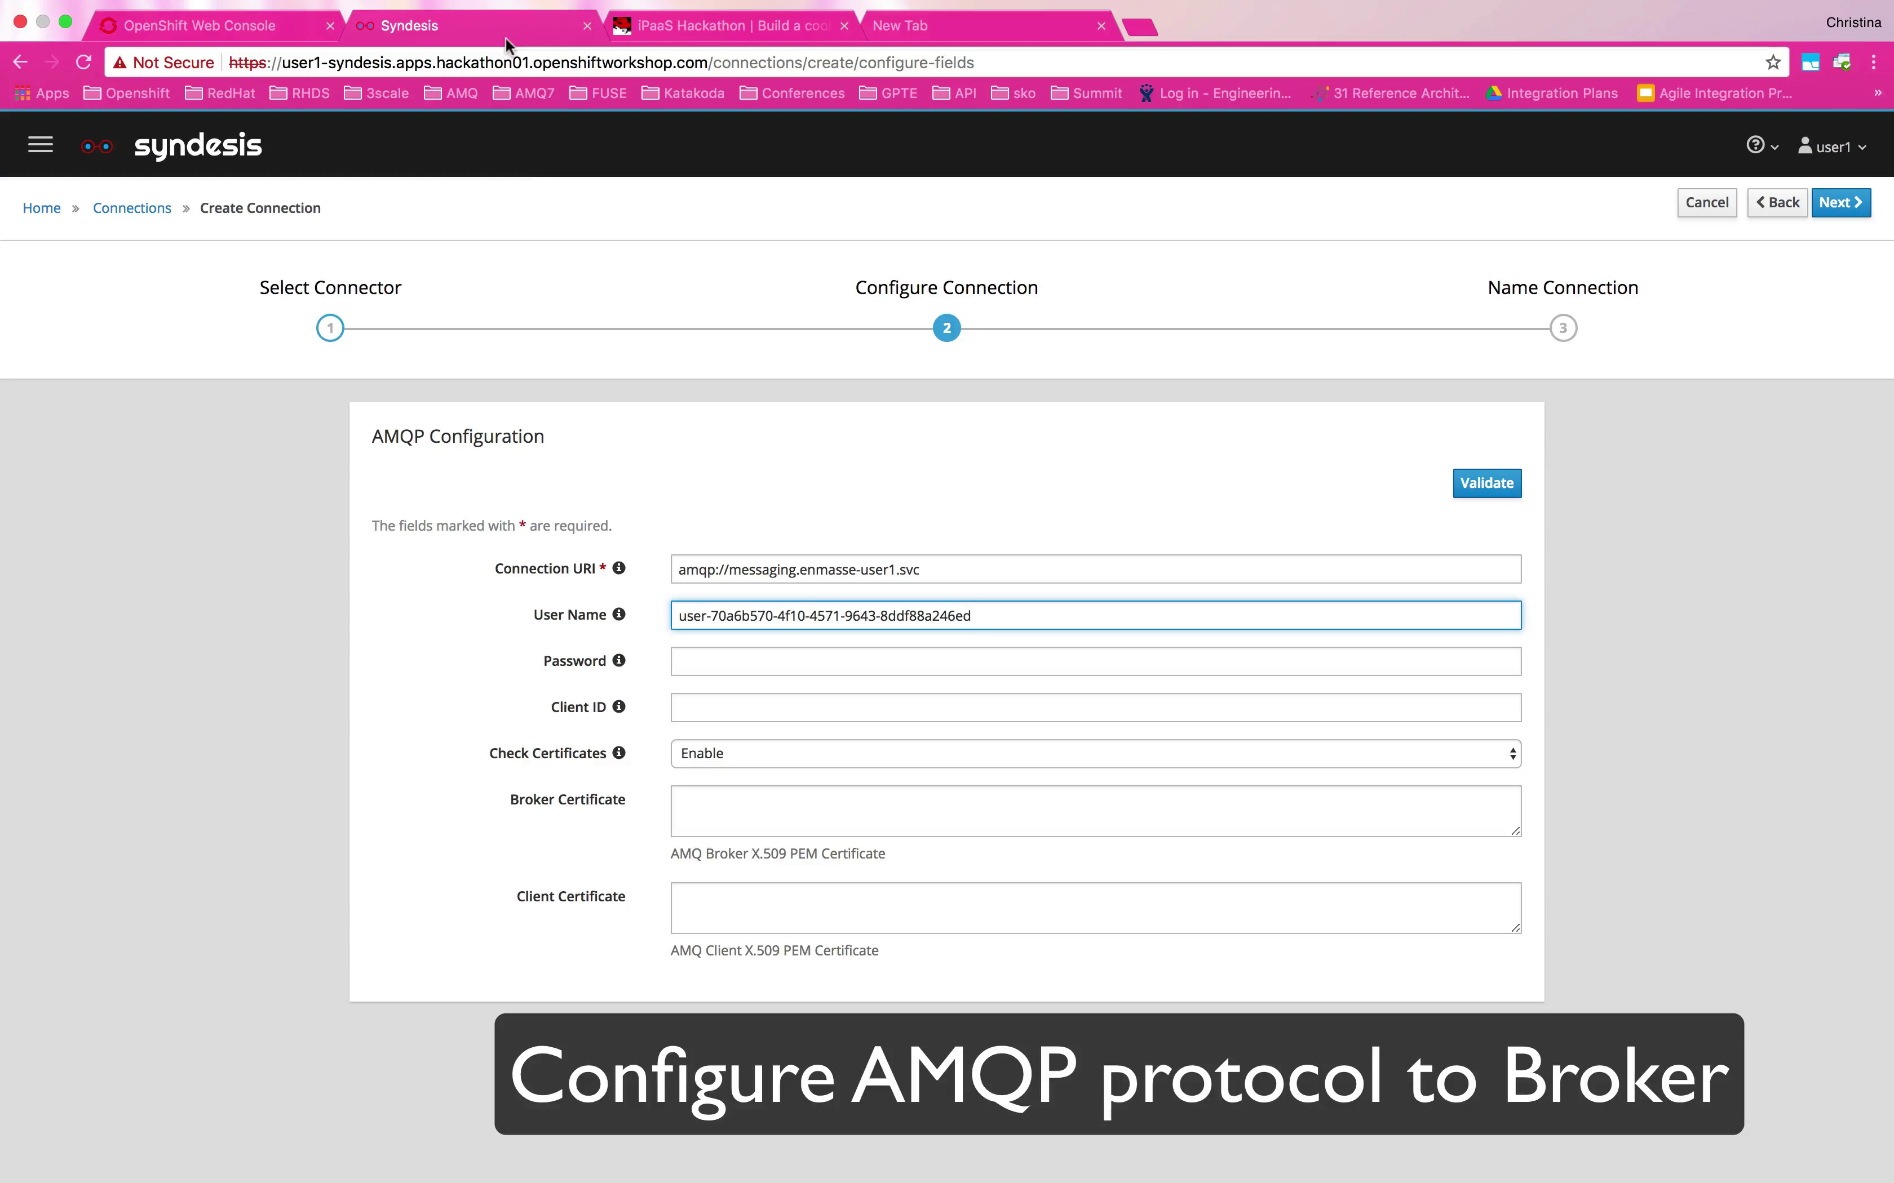
click(694, 665)
key(super+v)
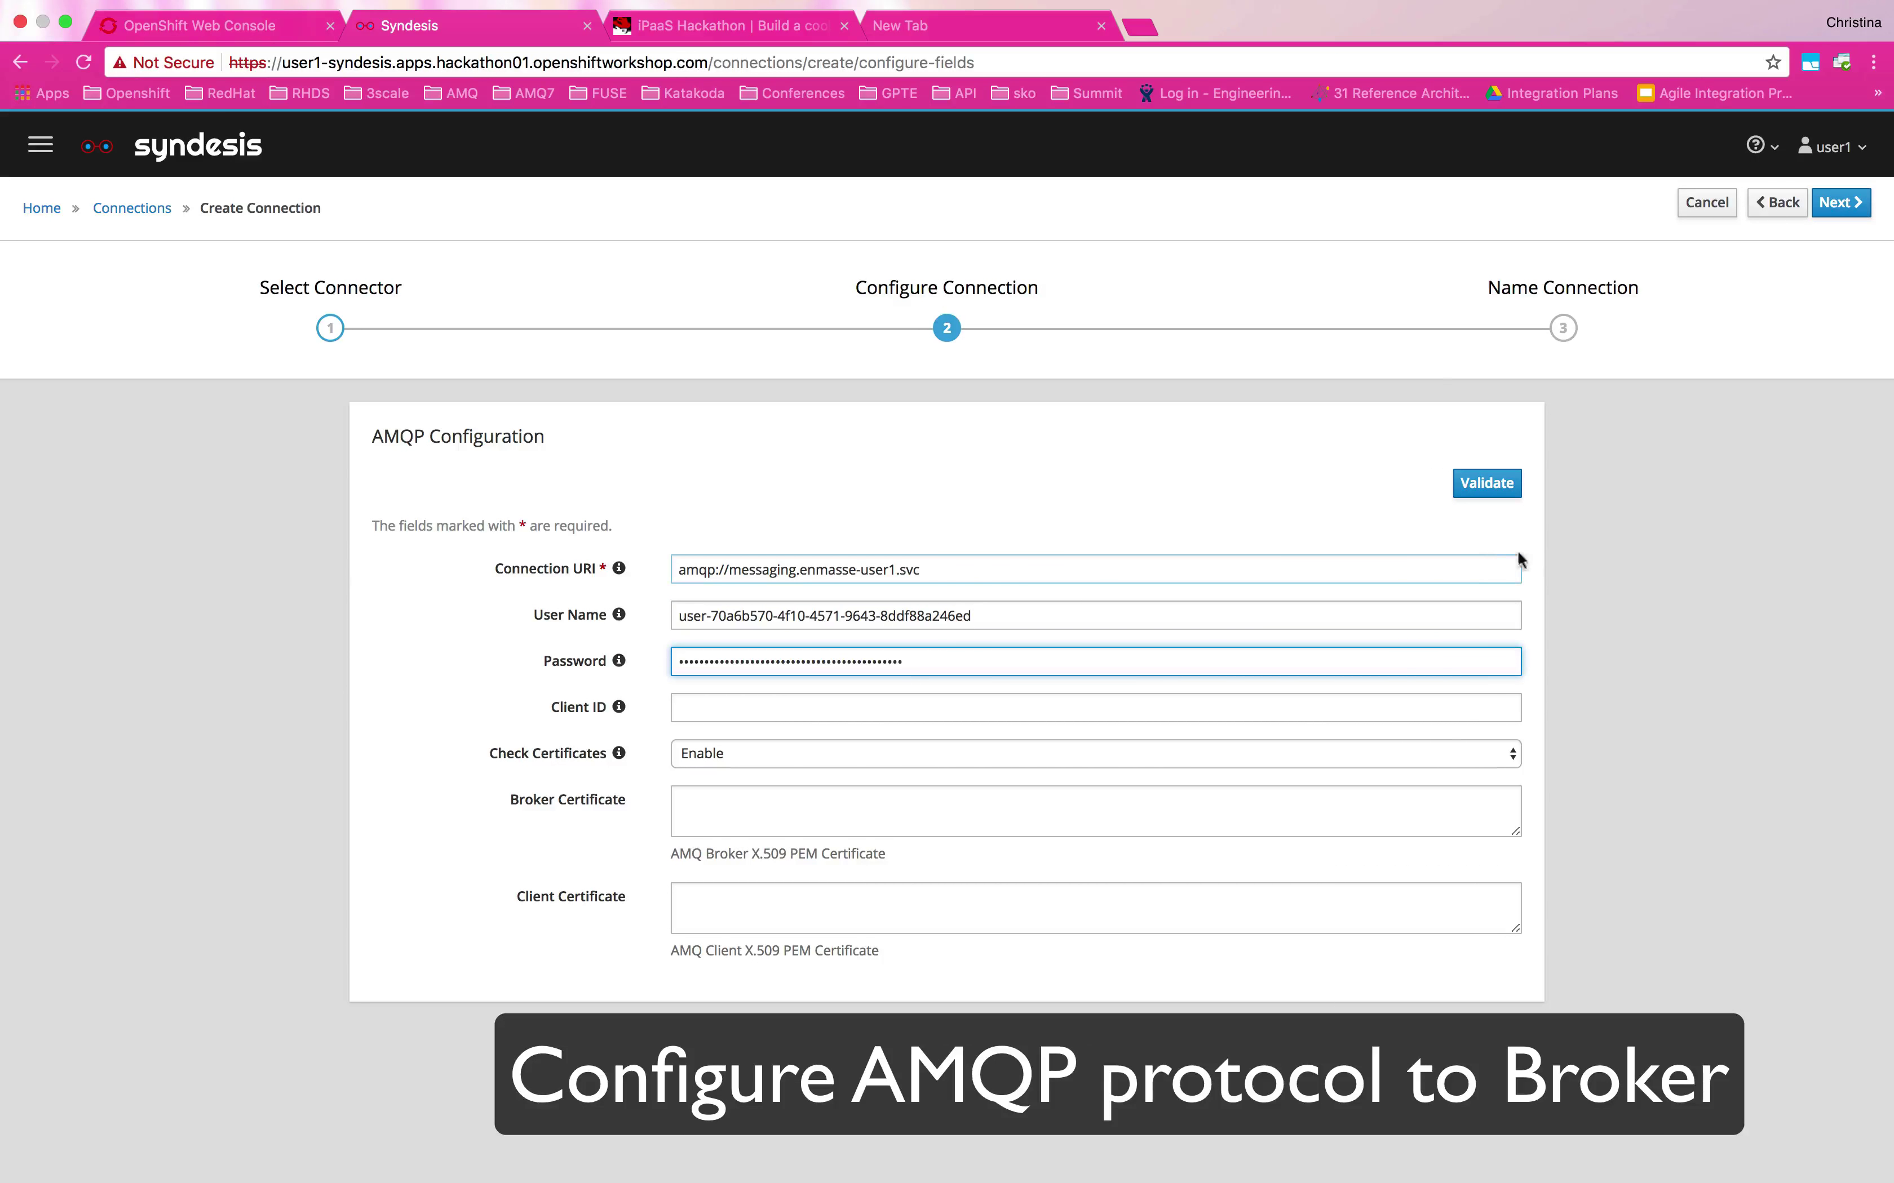
click(1510, 484)
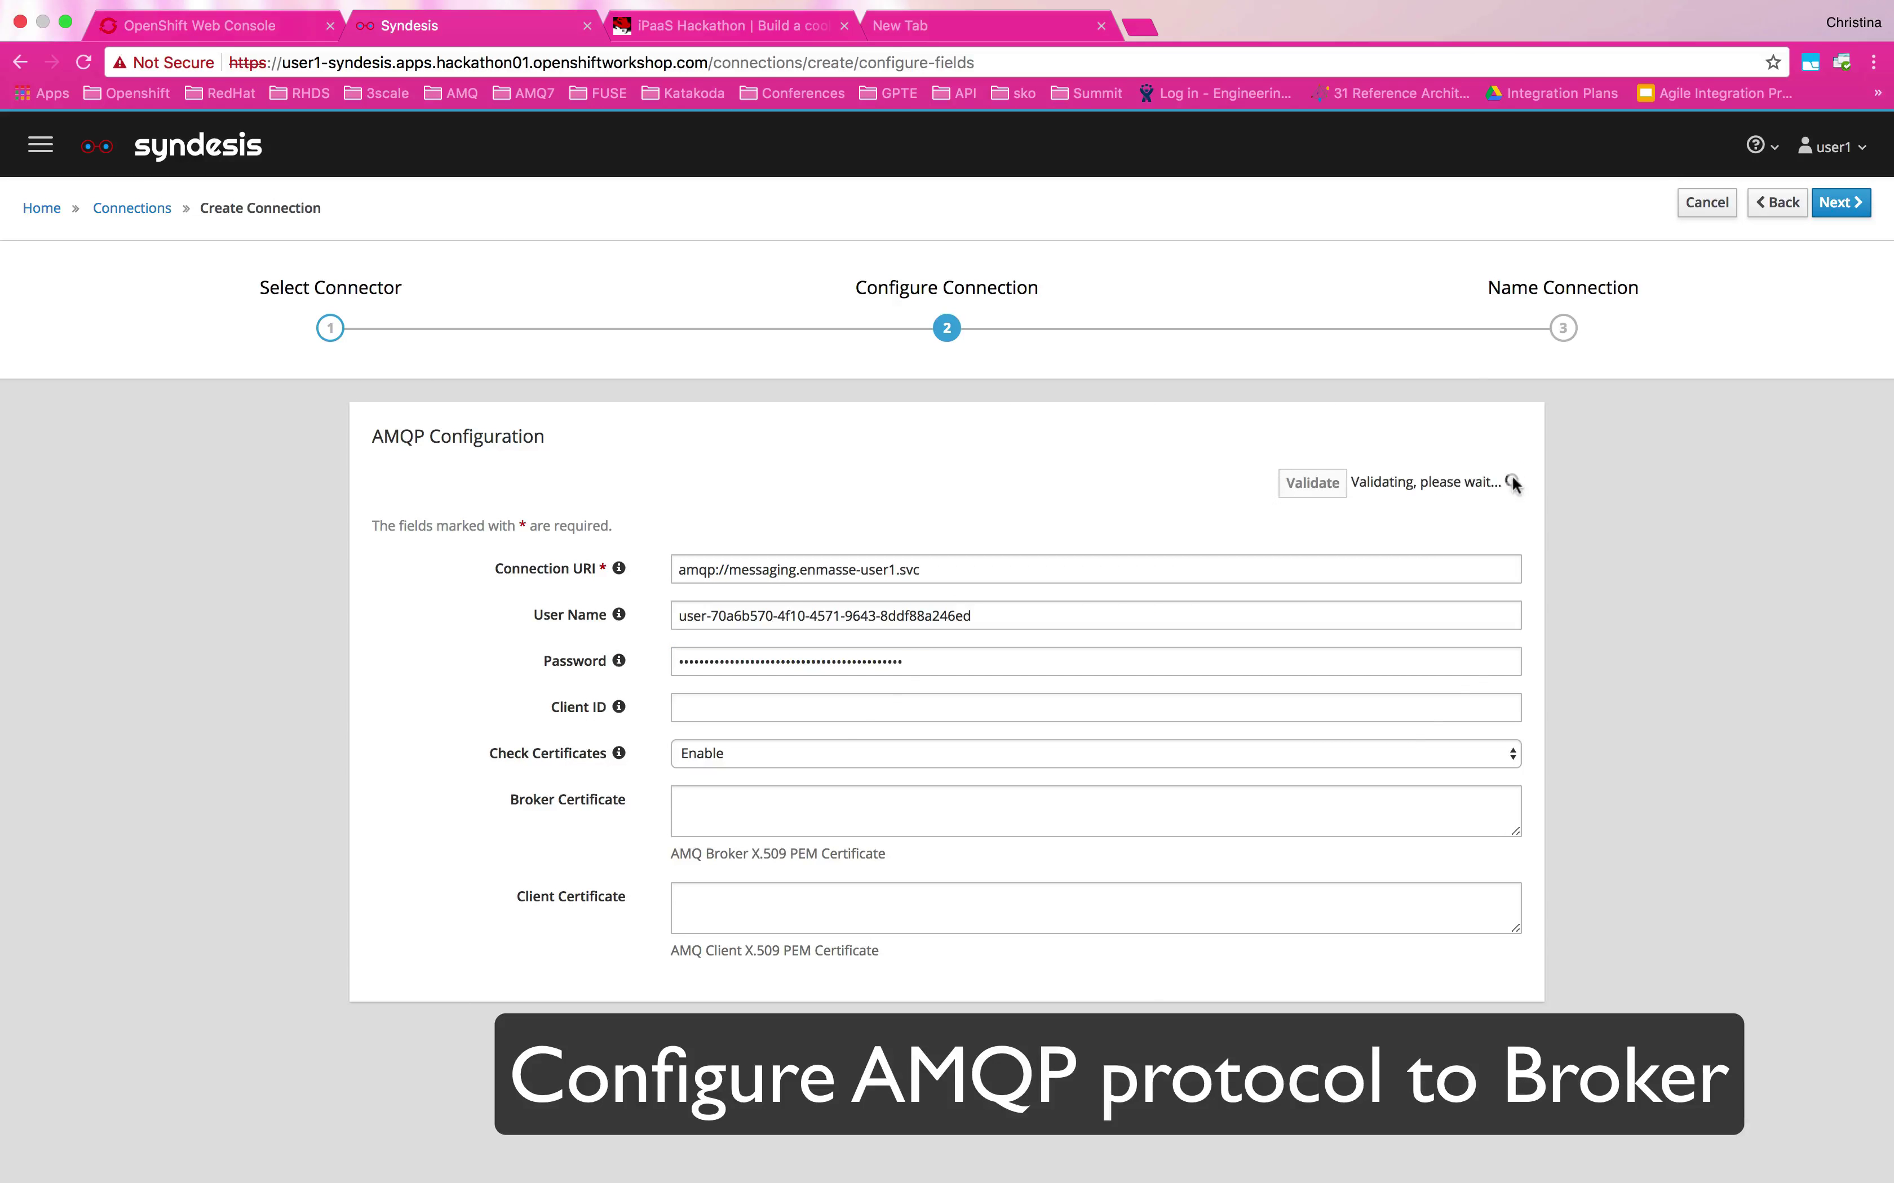
click(1847, 205)
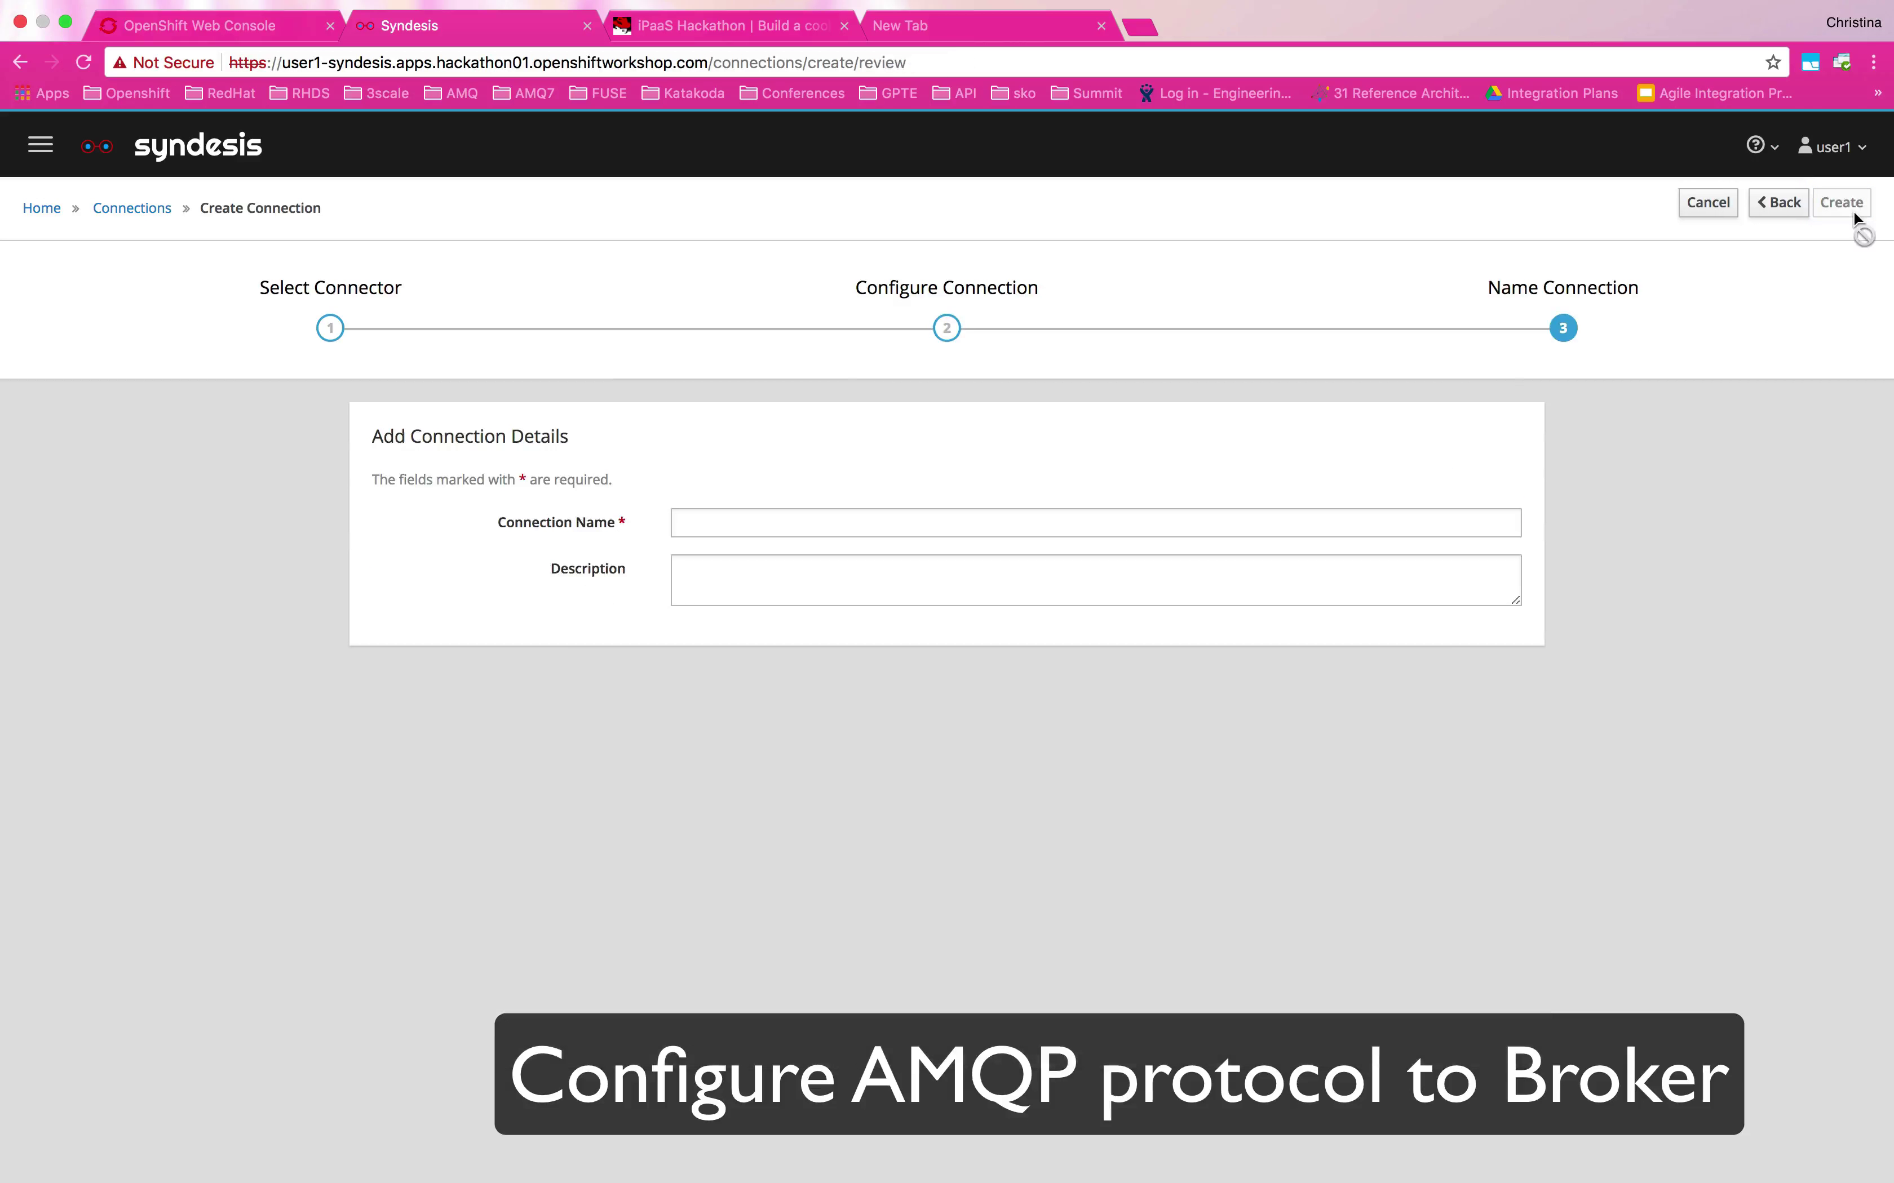
Create the connection with the name myaqmpbroker and the description "My aqmp broker on AMQ Online"
click(1084, 526)
text(my)
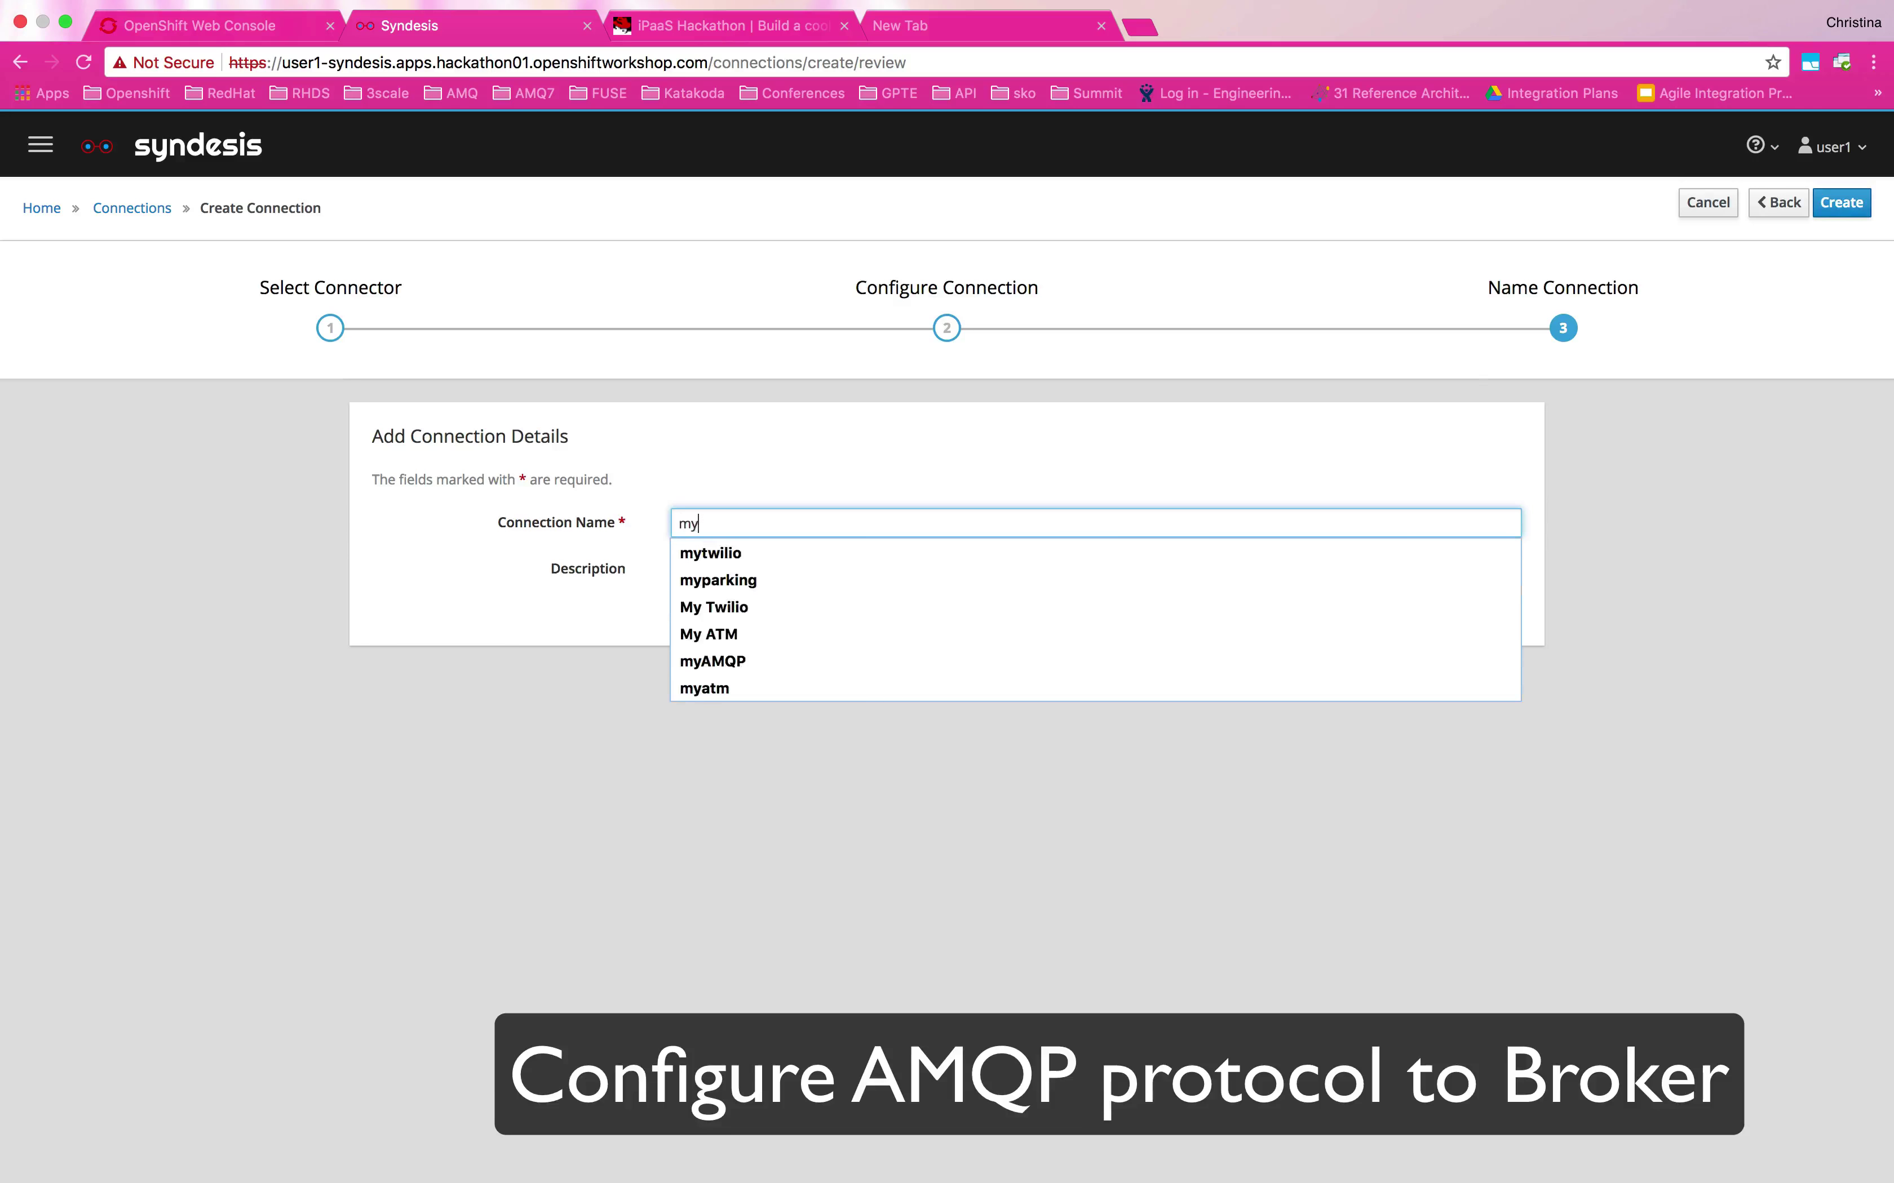
text(aqmpbroker)
key(super+a)
key(super+c)
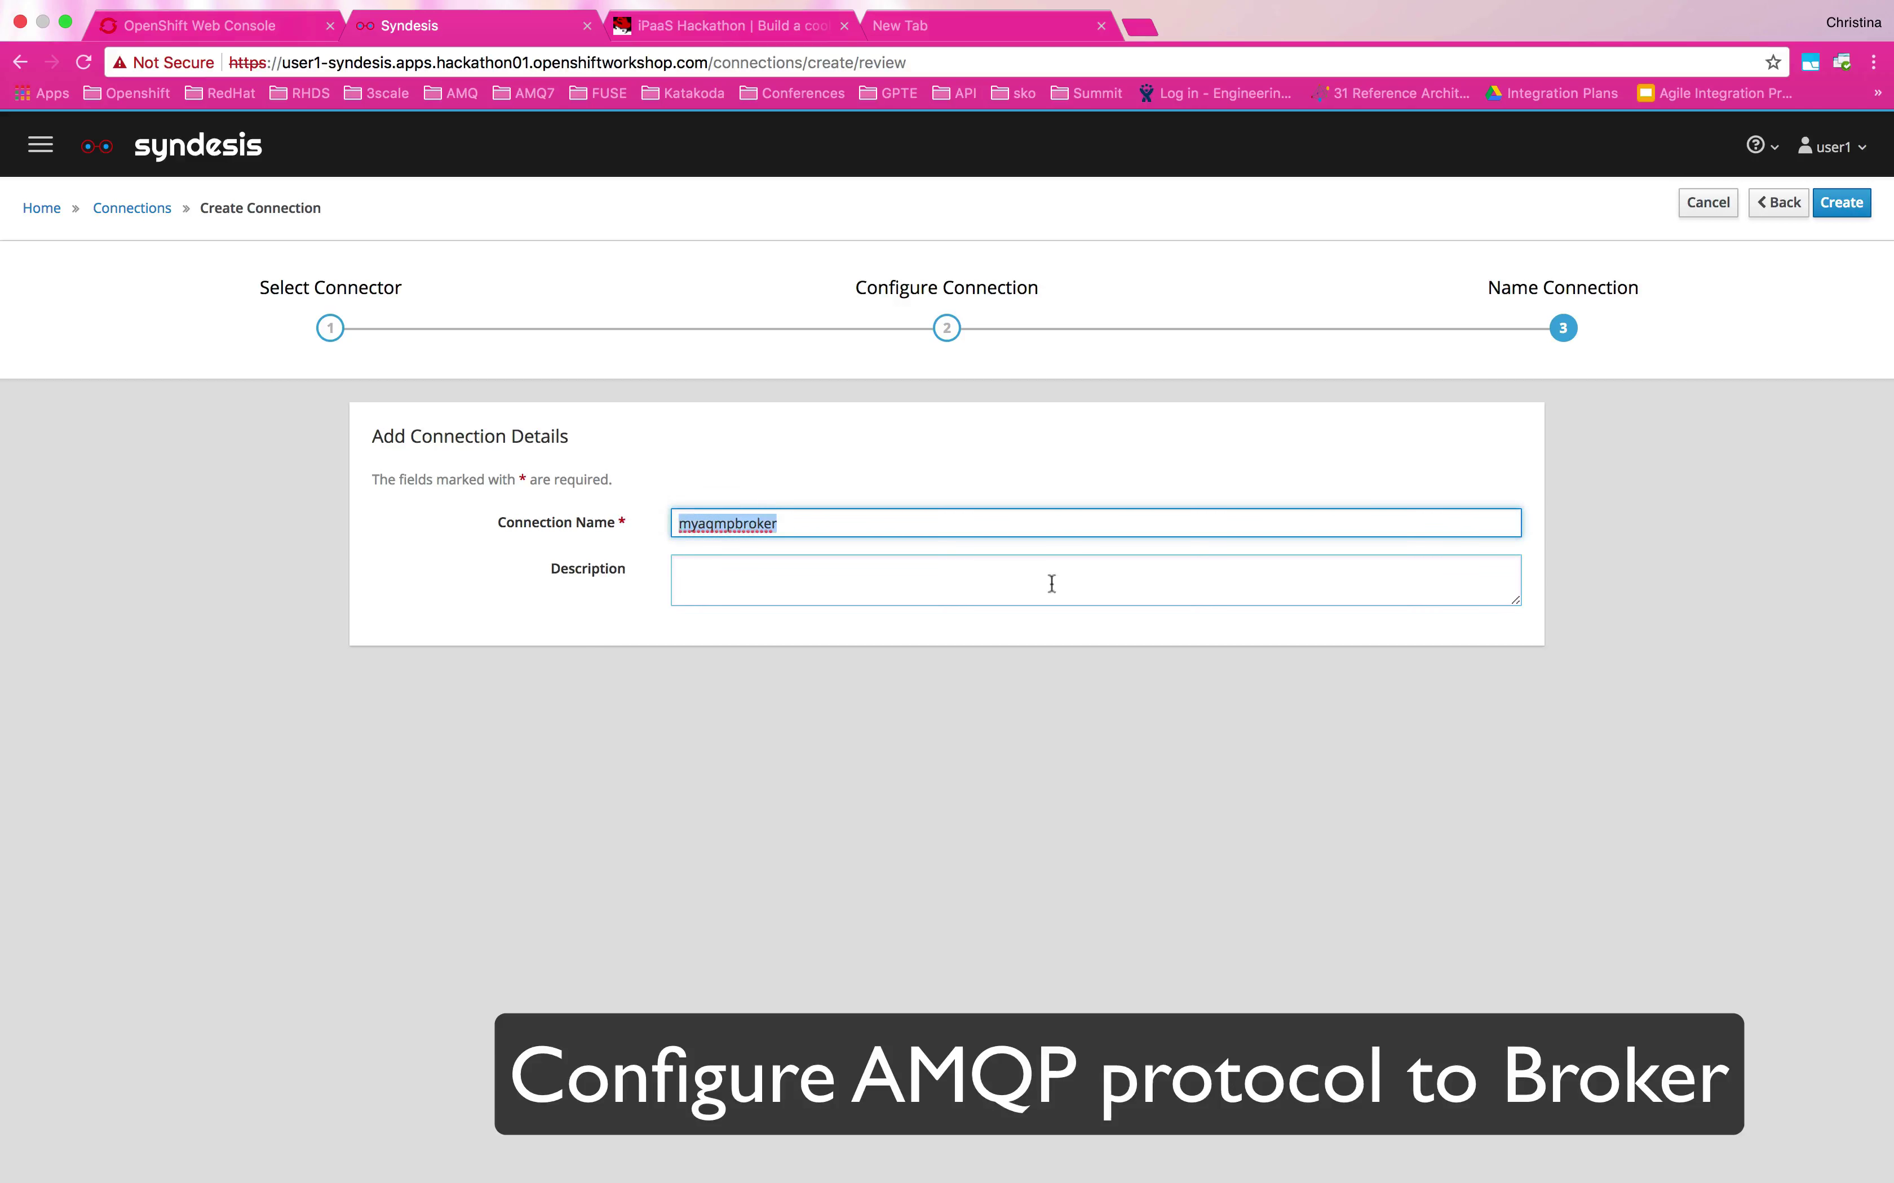
click(723, 563)
key(super+v)
click(698, 565)
click(740, 565)
click(833, 560)
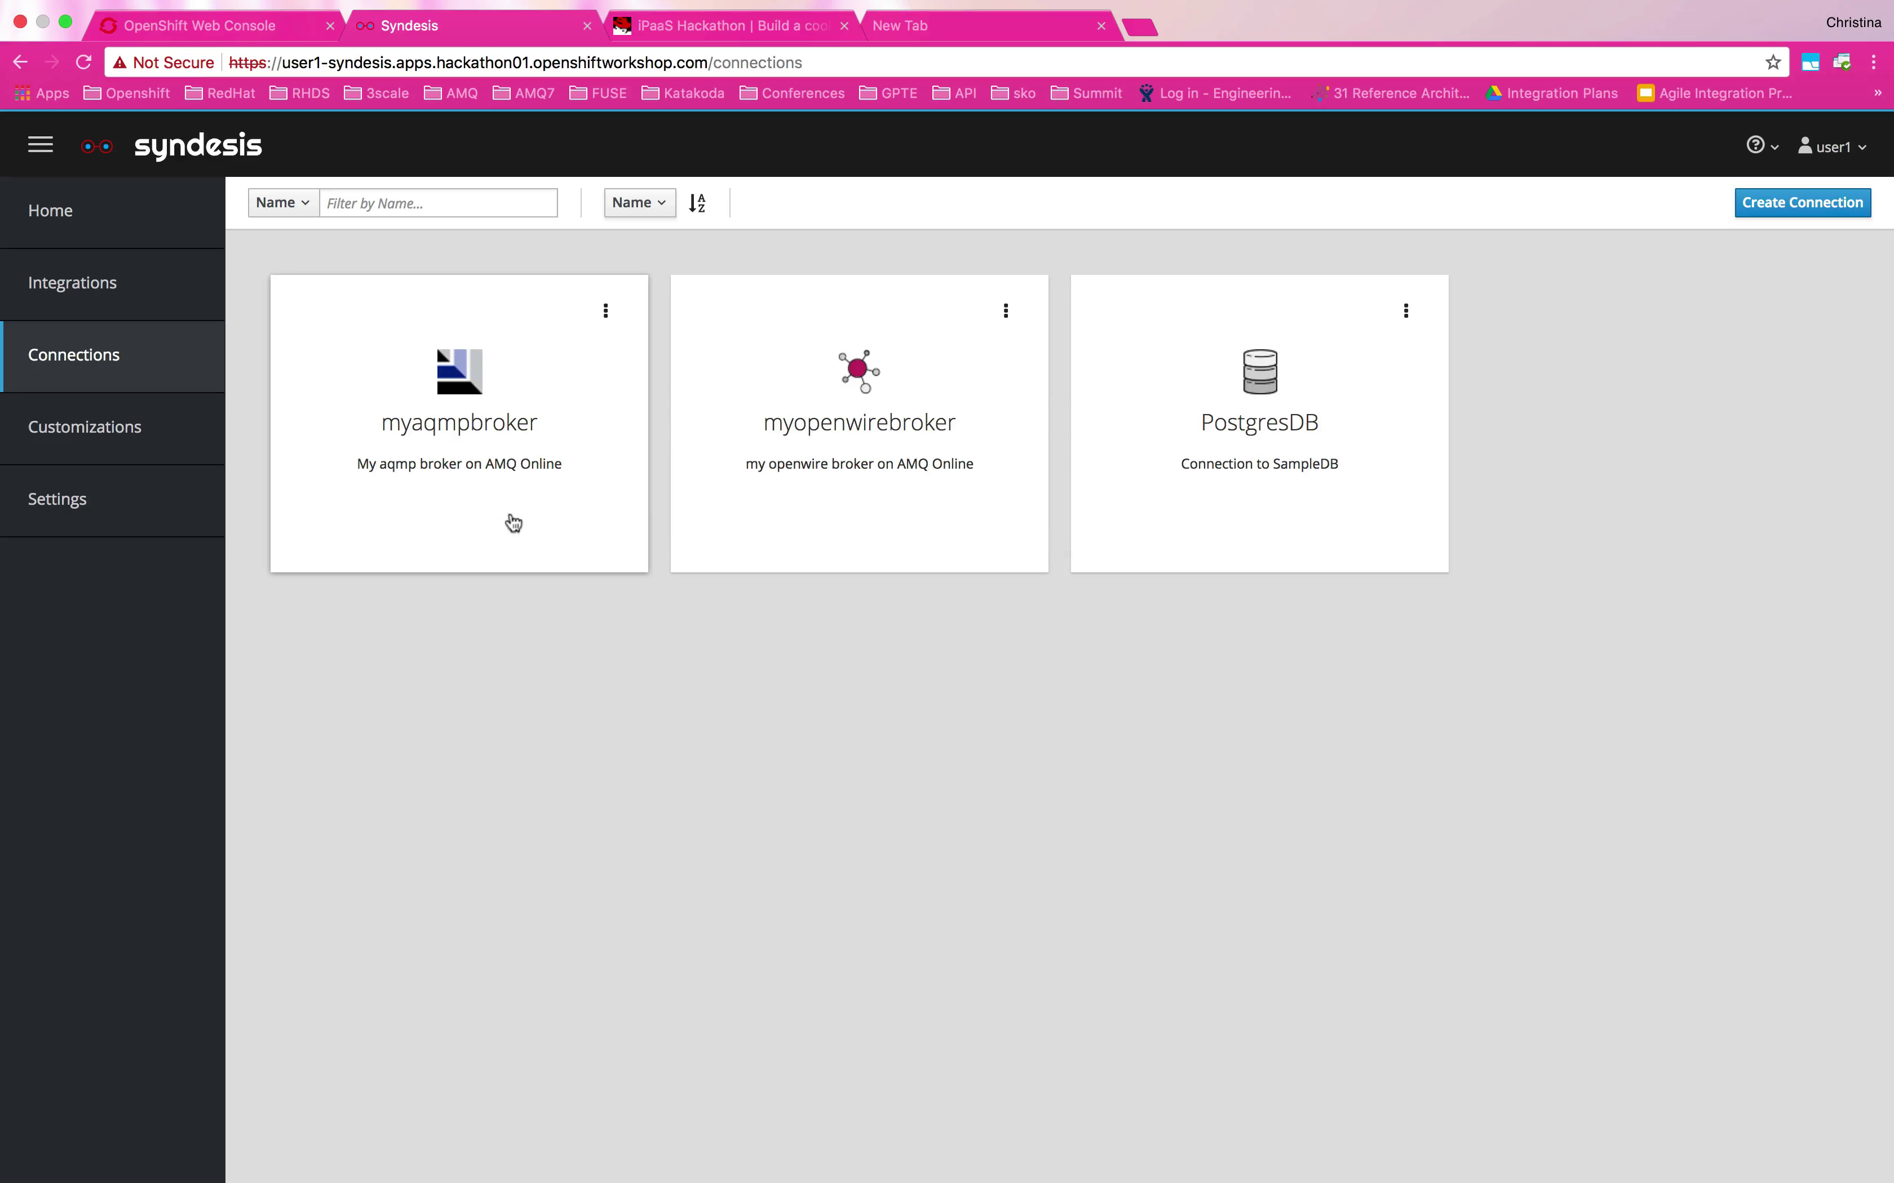
Create a new integration that starts from myopenwirebroker with the Subscribe for messages action
click(155, 310)
click(1862, 202)
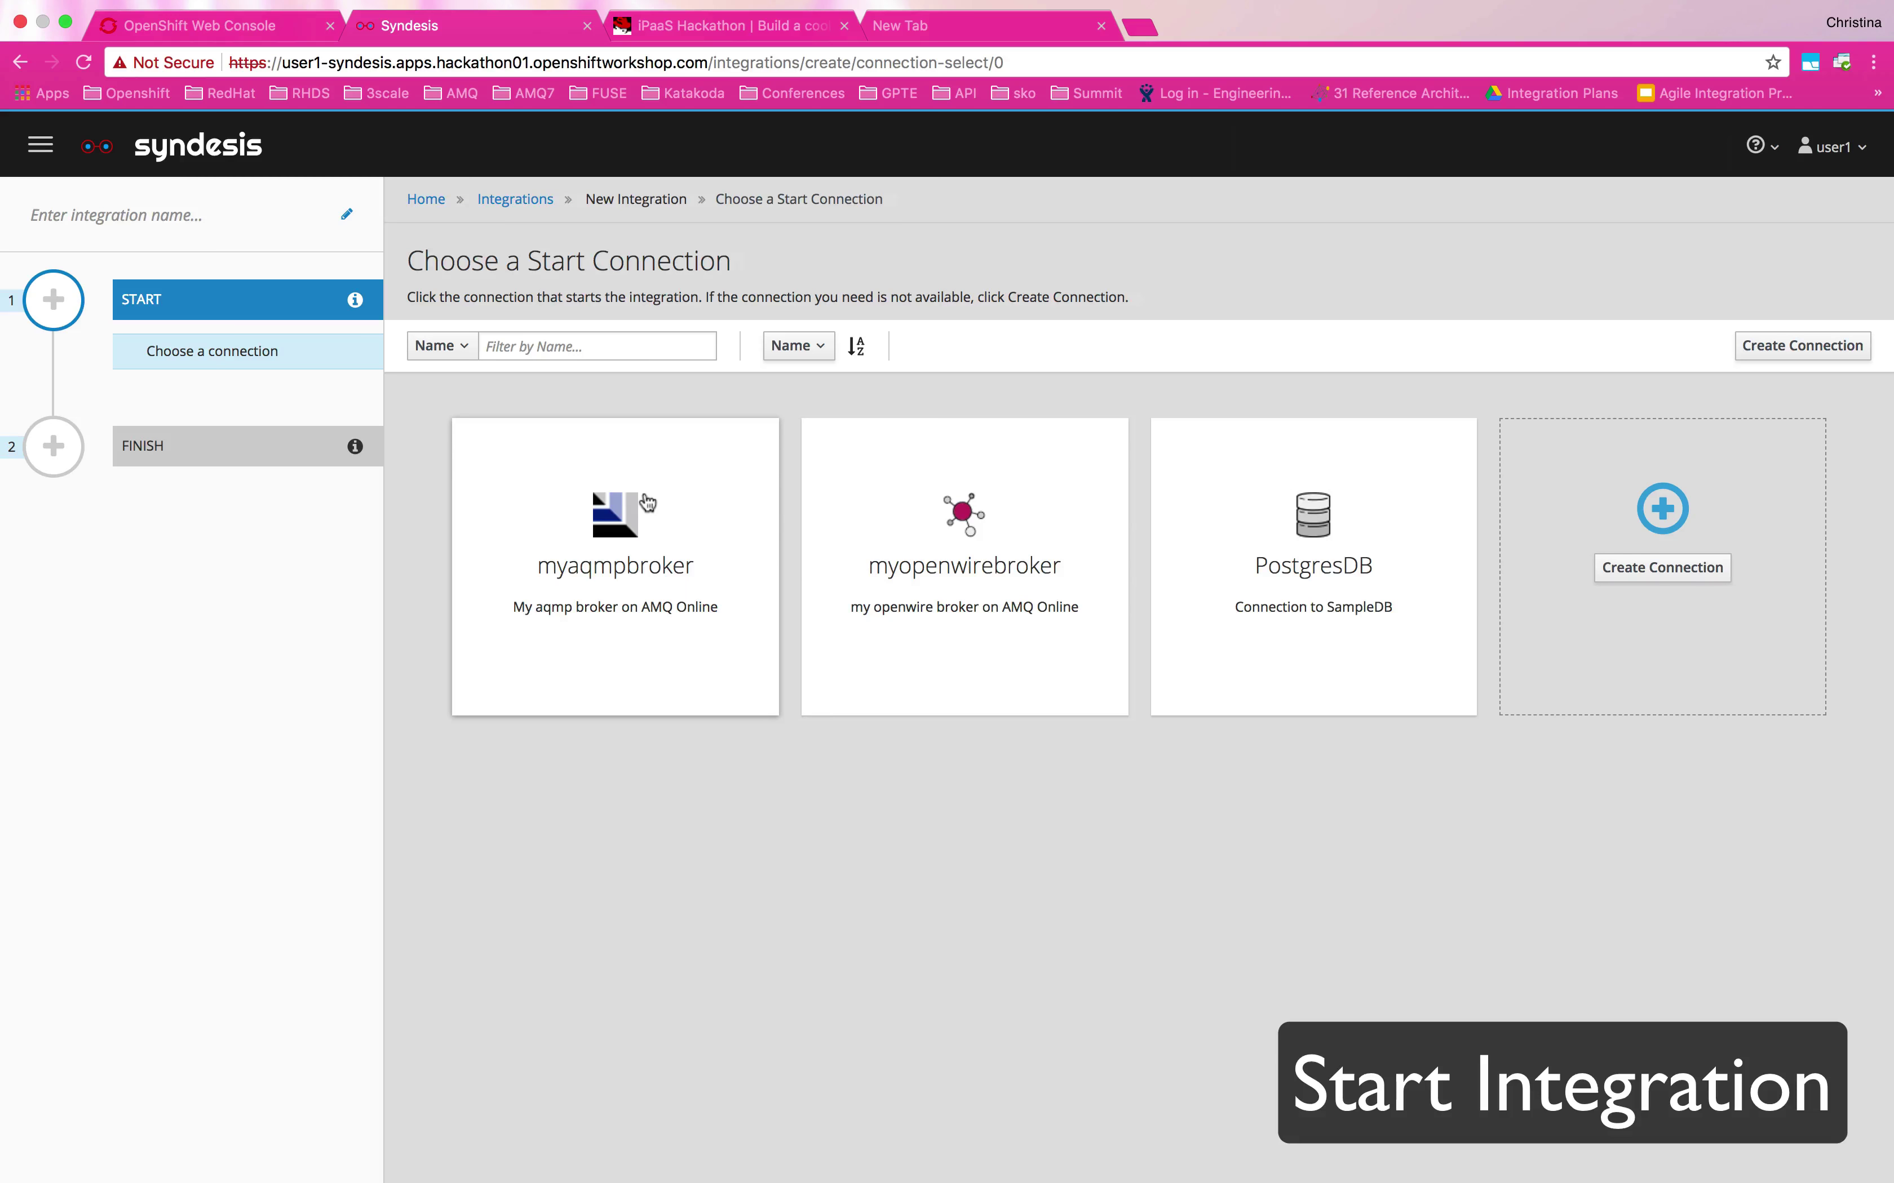
click(1080, 560)
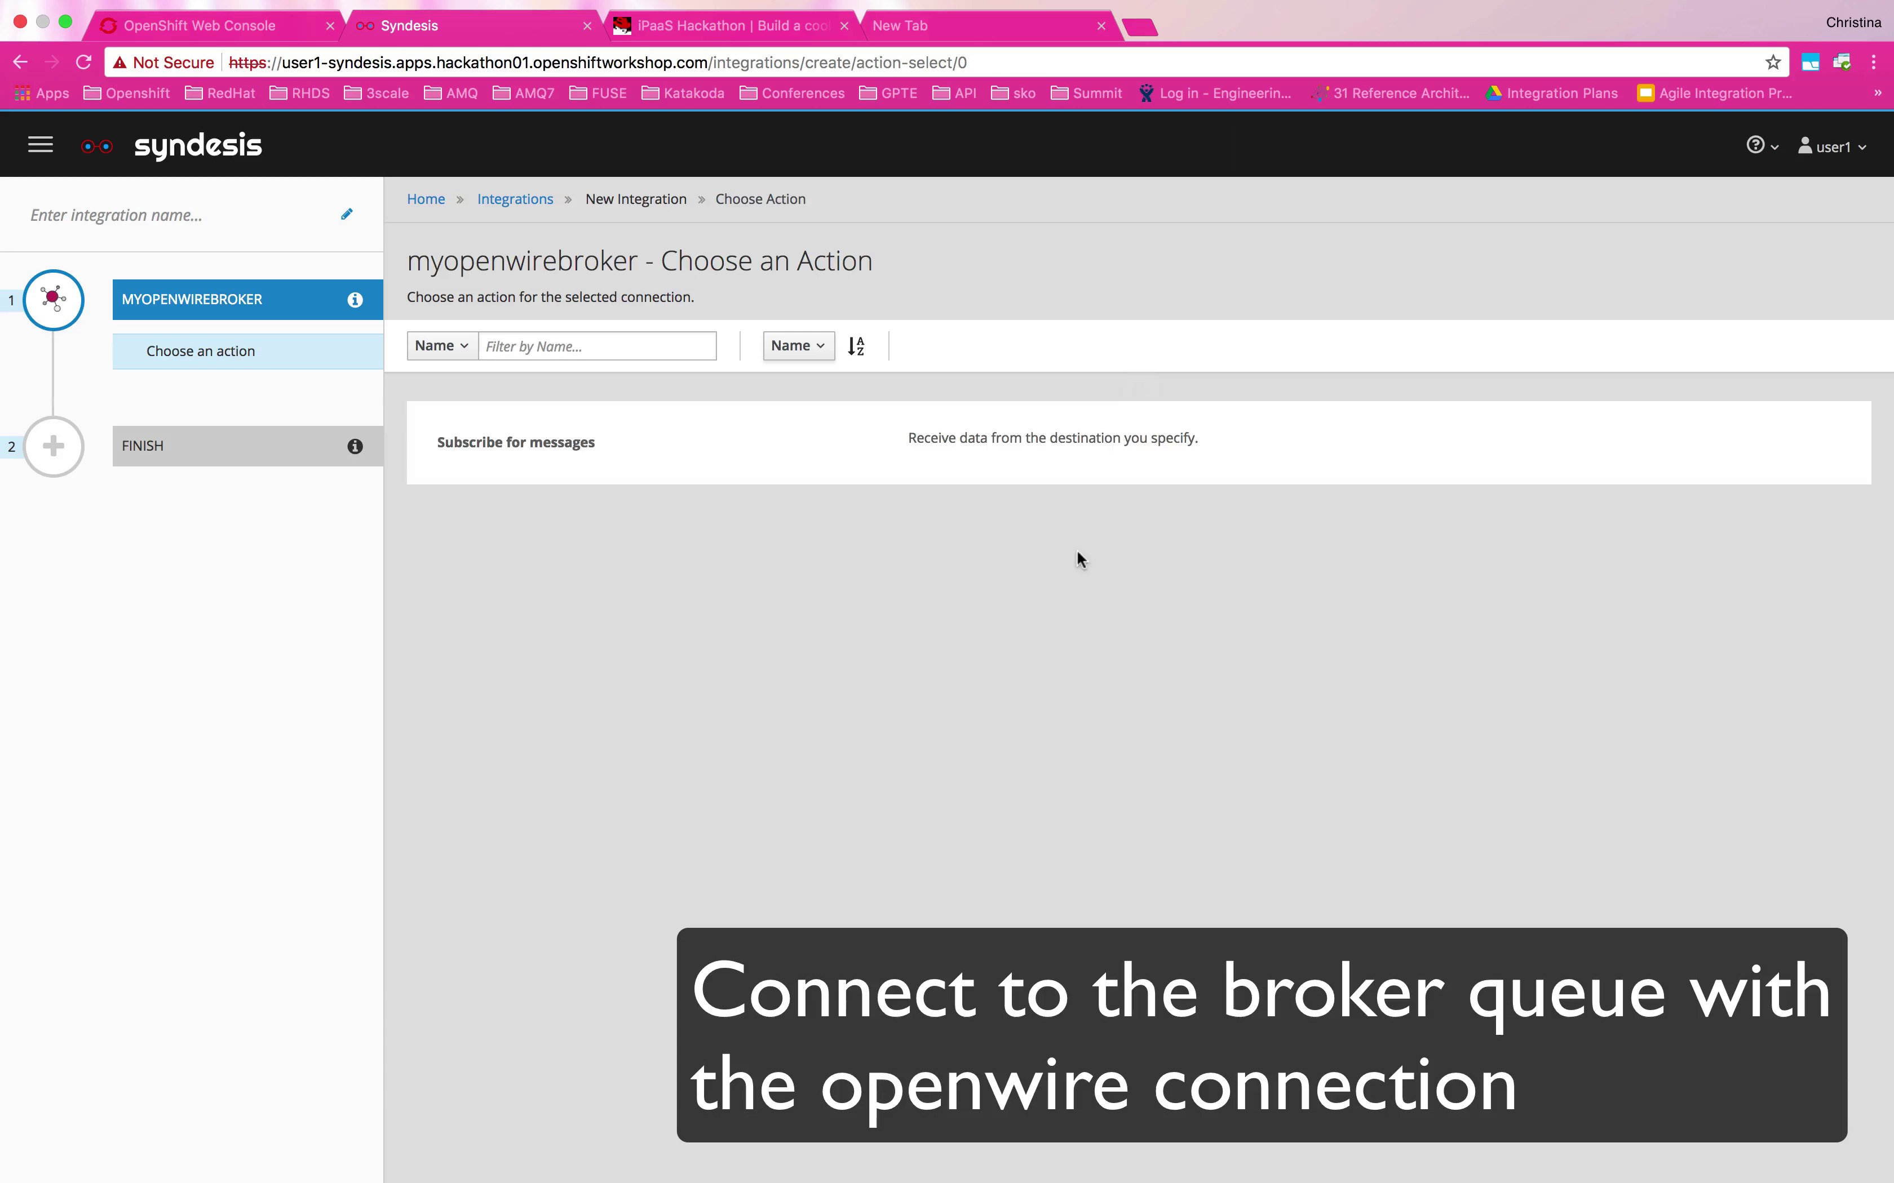
click(935, 461)
Set the subscription's destination name to inputs and its destination type to Queue, and continue to the output data type
click(885, 404)
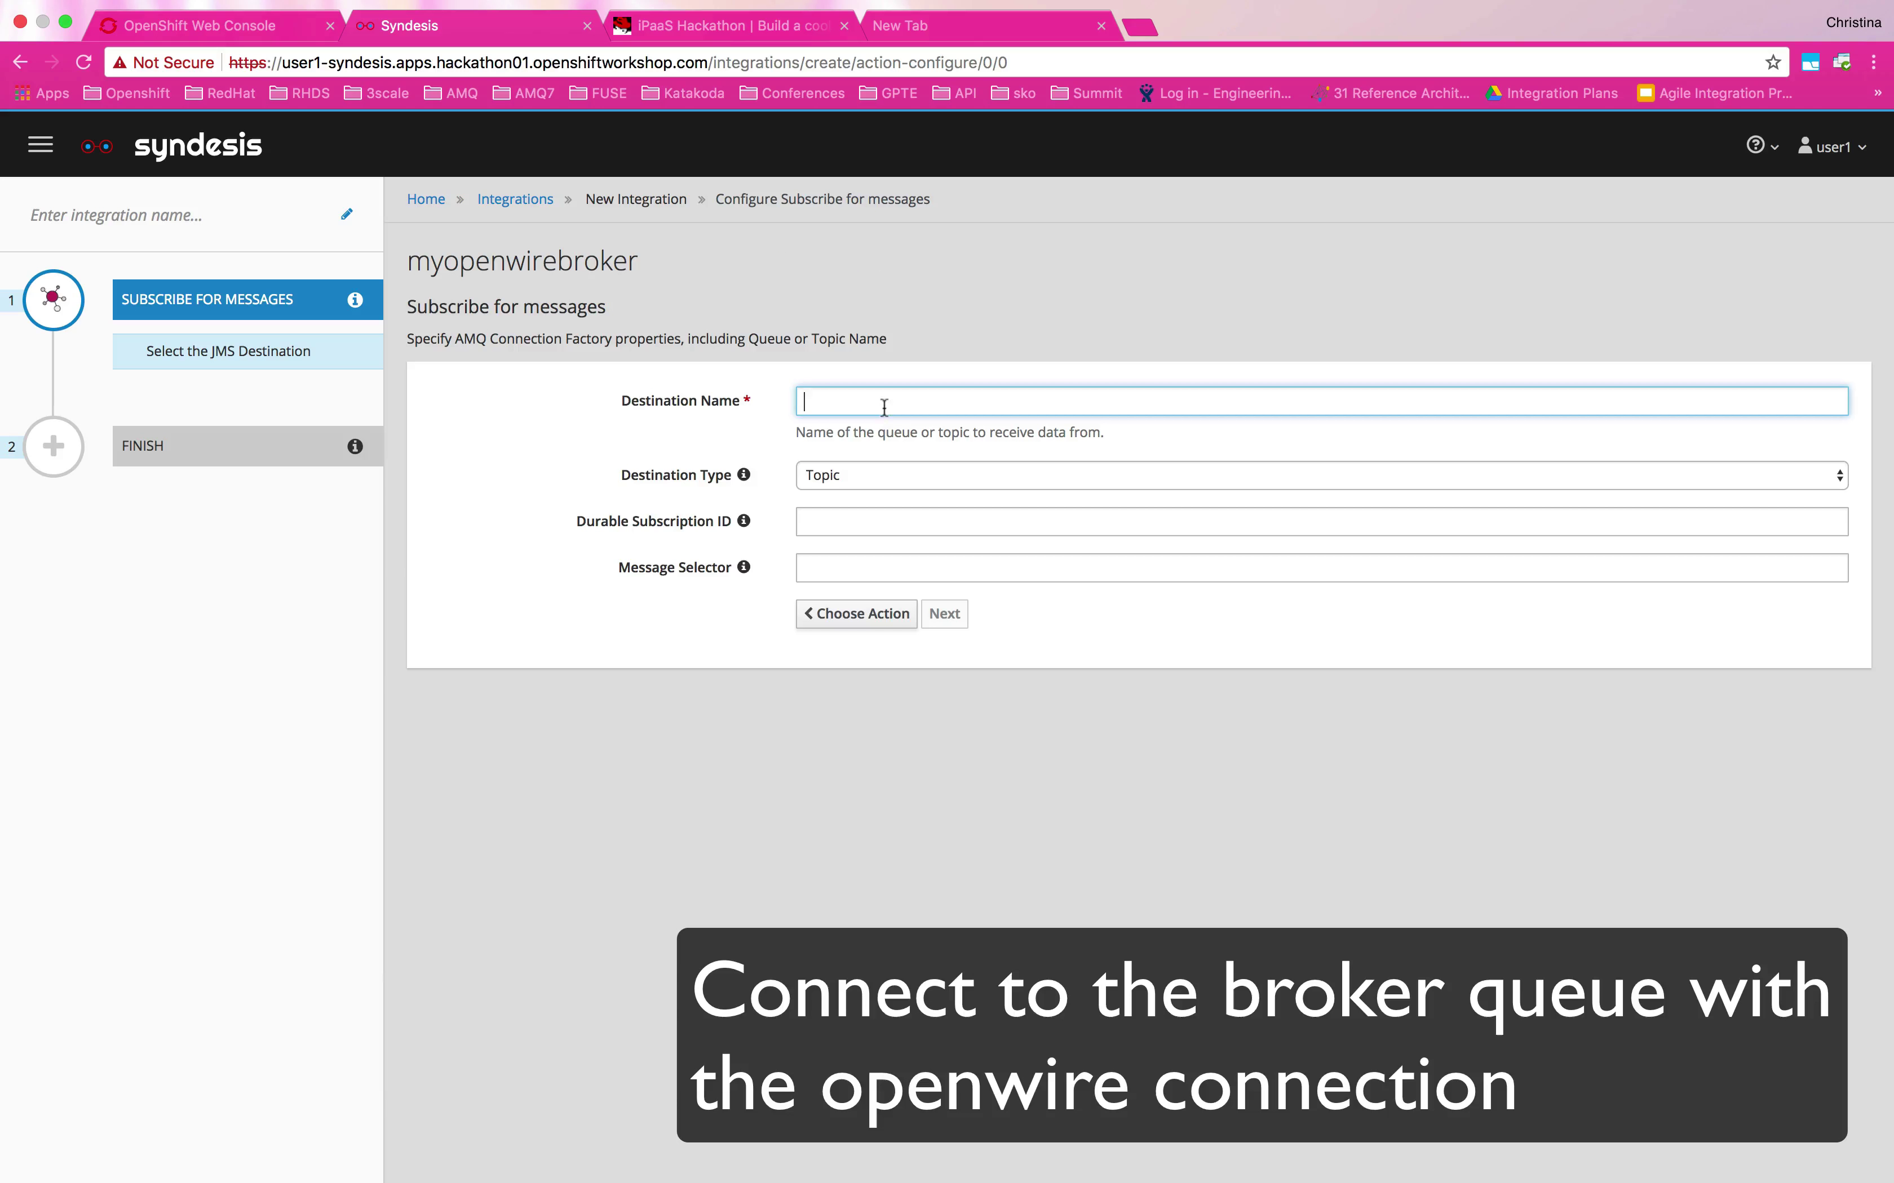
text(inputs)
click(929, 429)
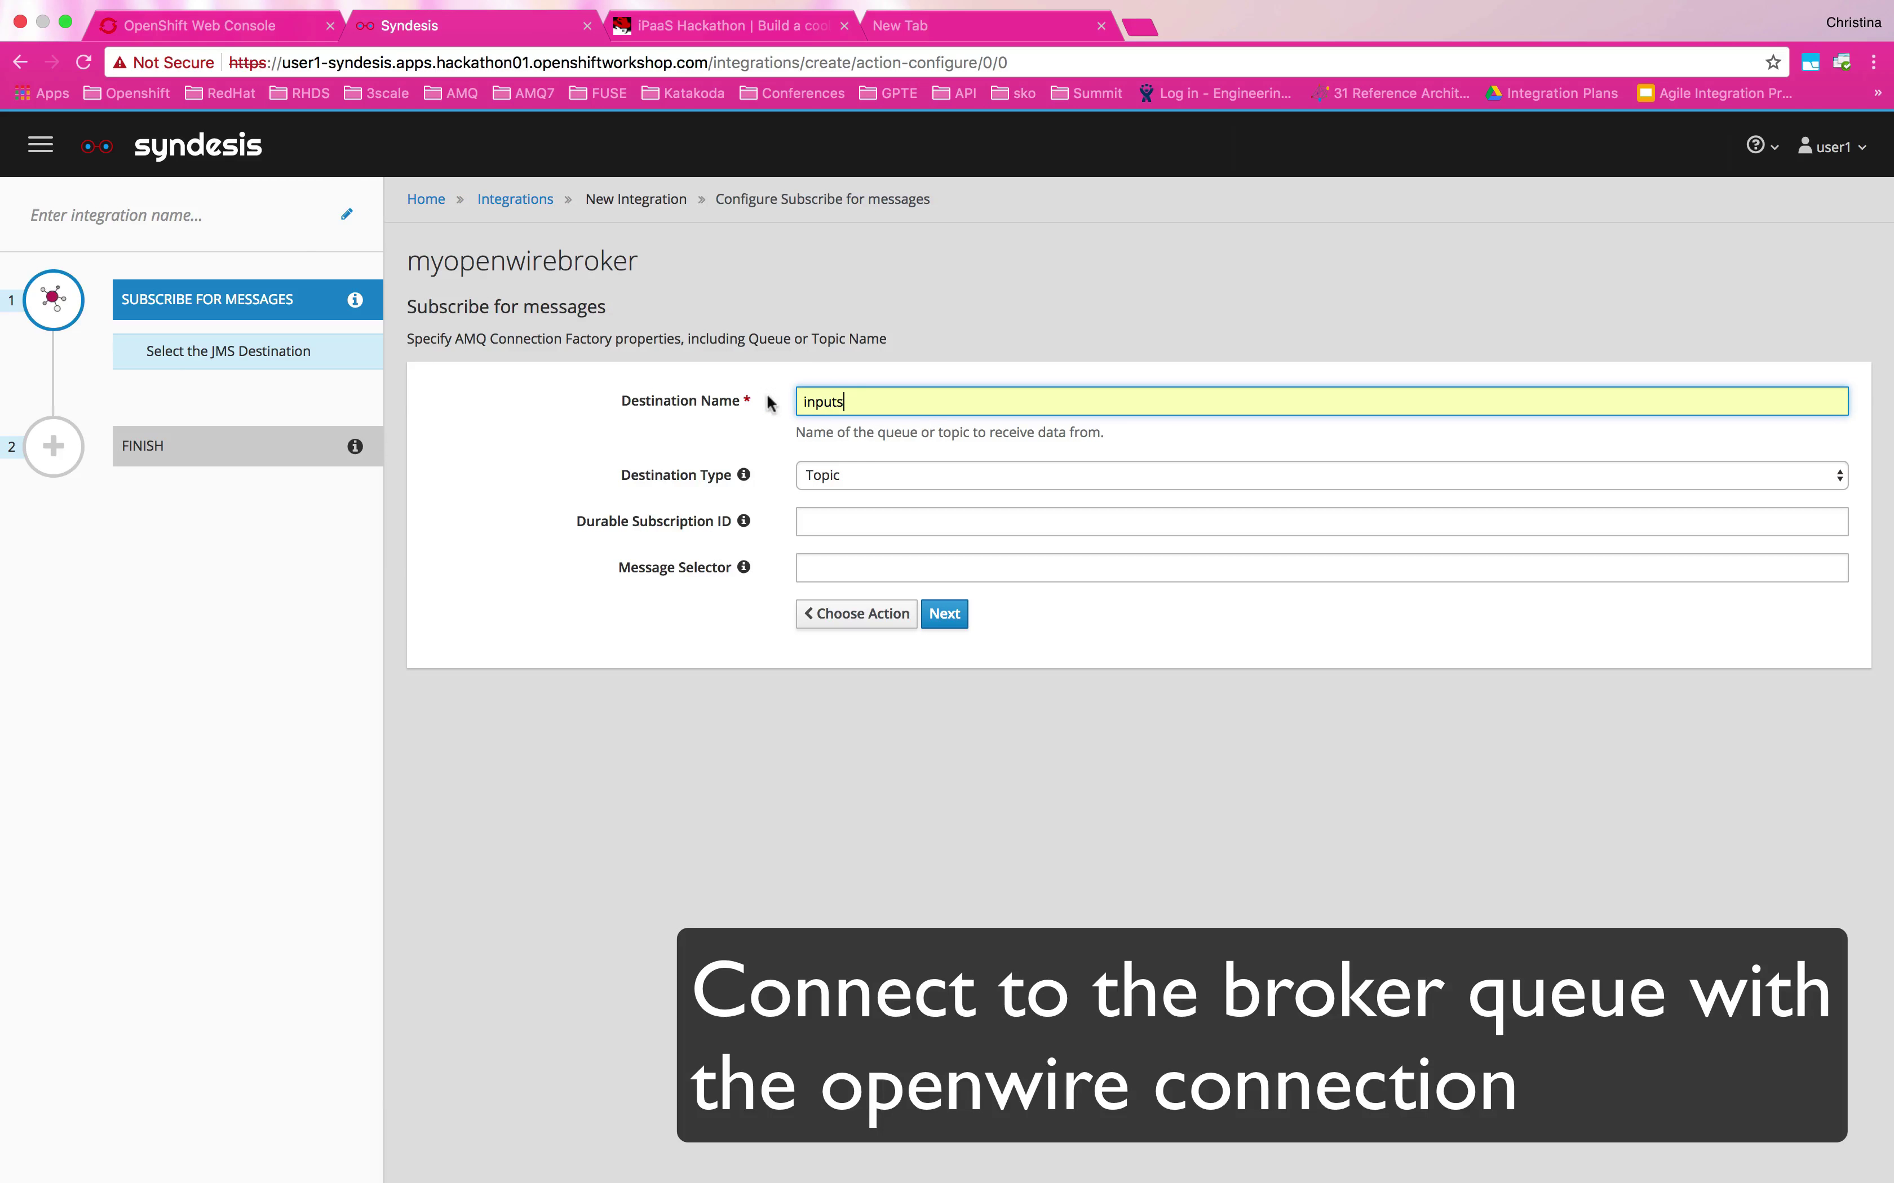
click(876, 475)
click(880, 499)
click(944, 614)
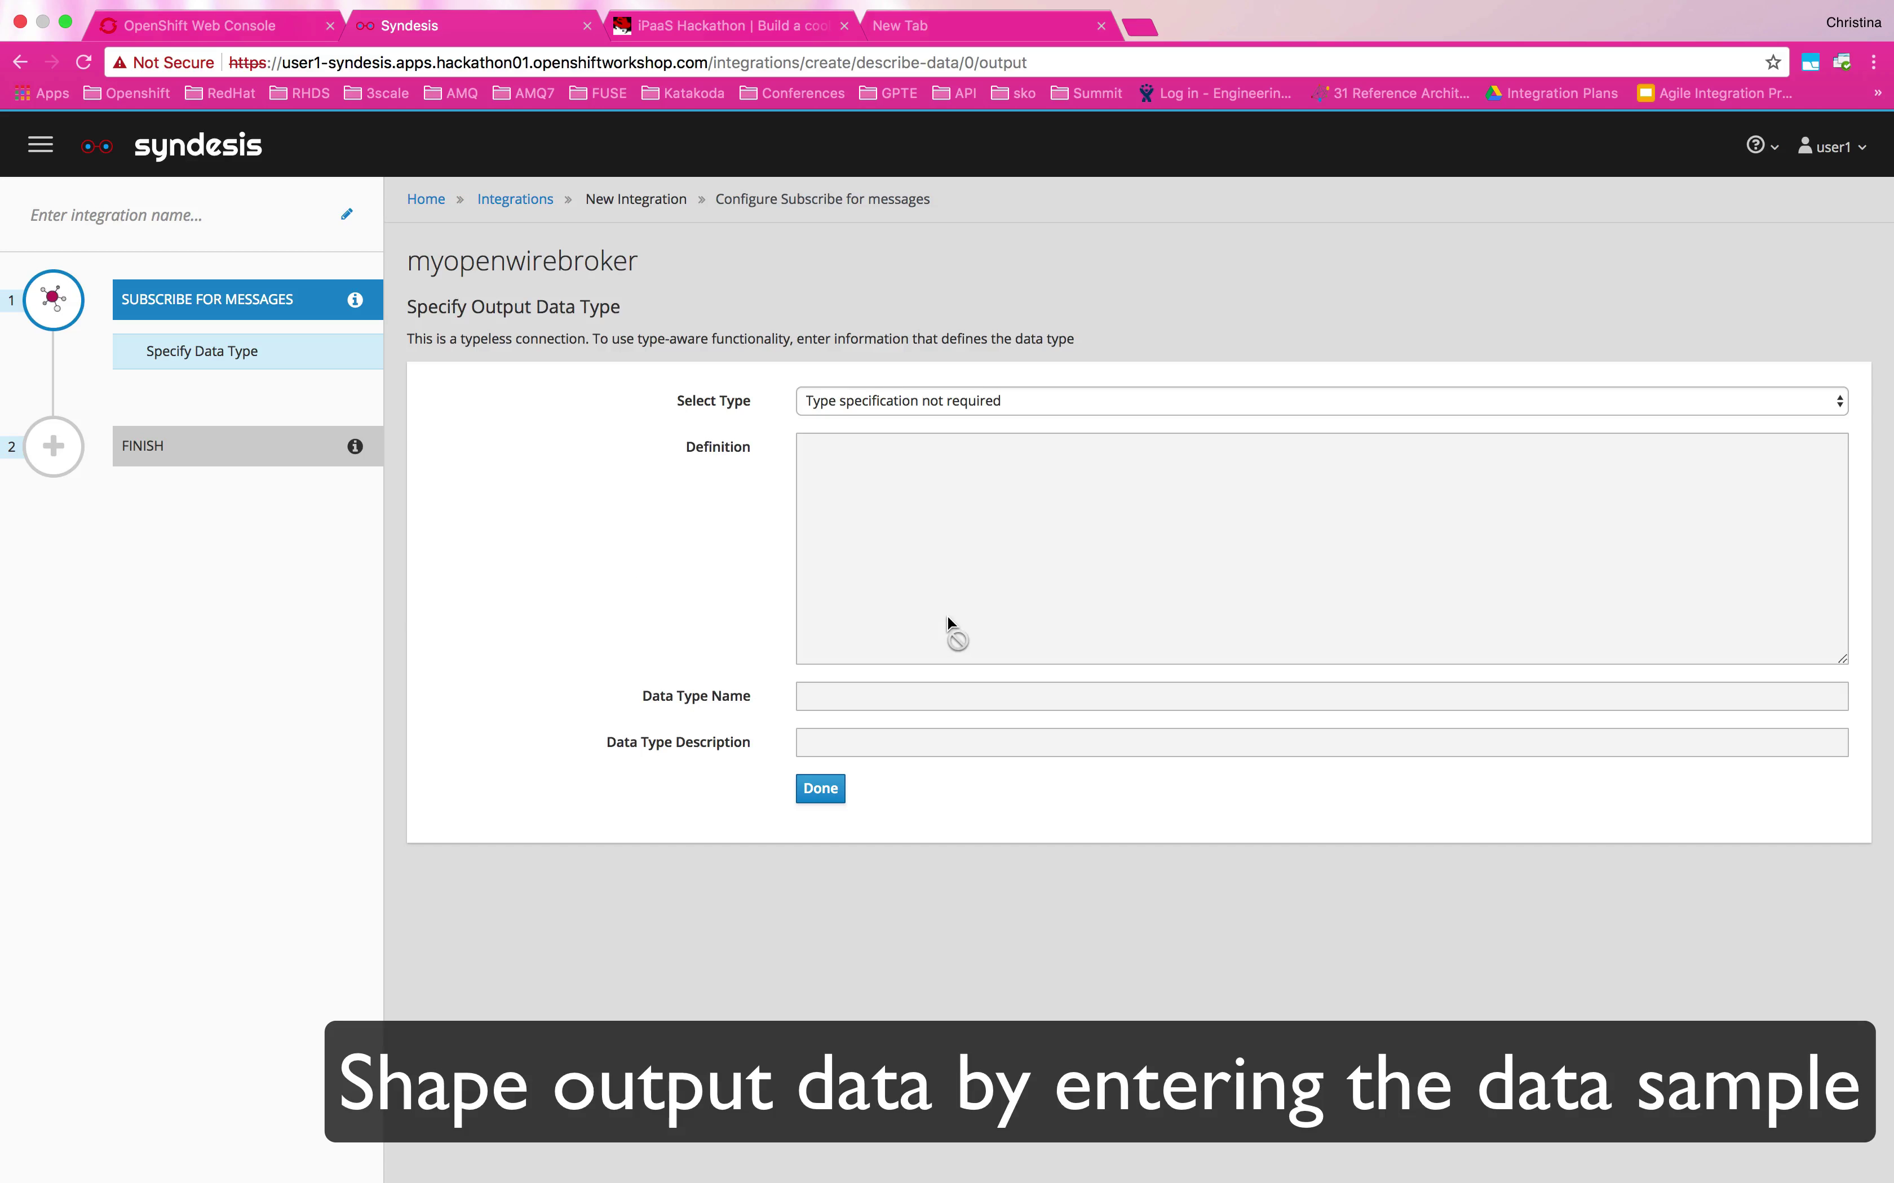
Define the output data as a JSON Instance using the announcement sample with title "Tester" and text "This is the message for everyone!!"
click(853, 401)
click(854, 439)
click(872, 479)
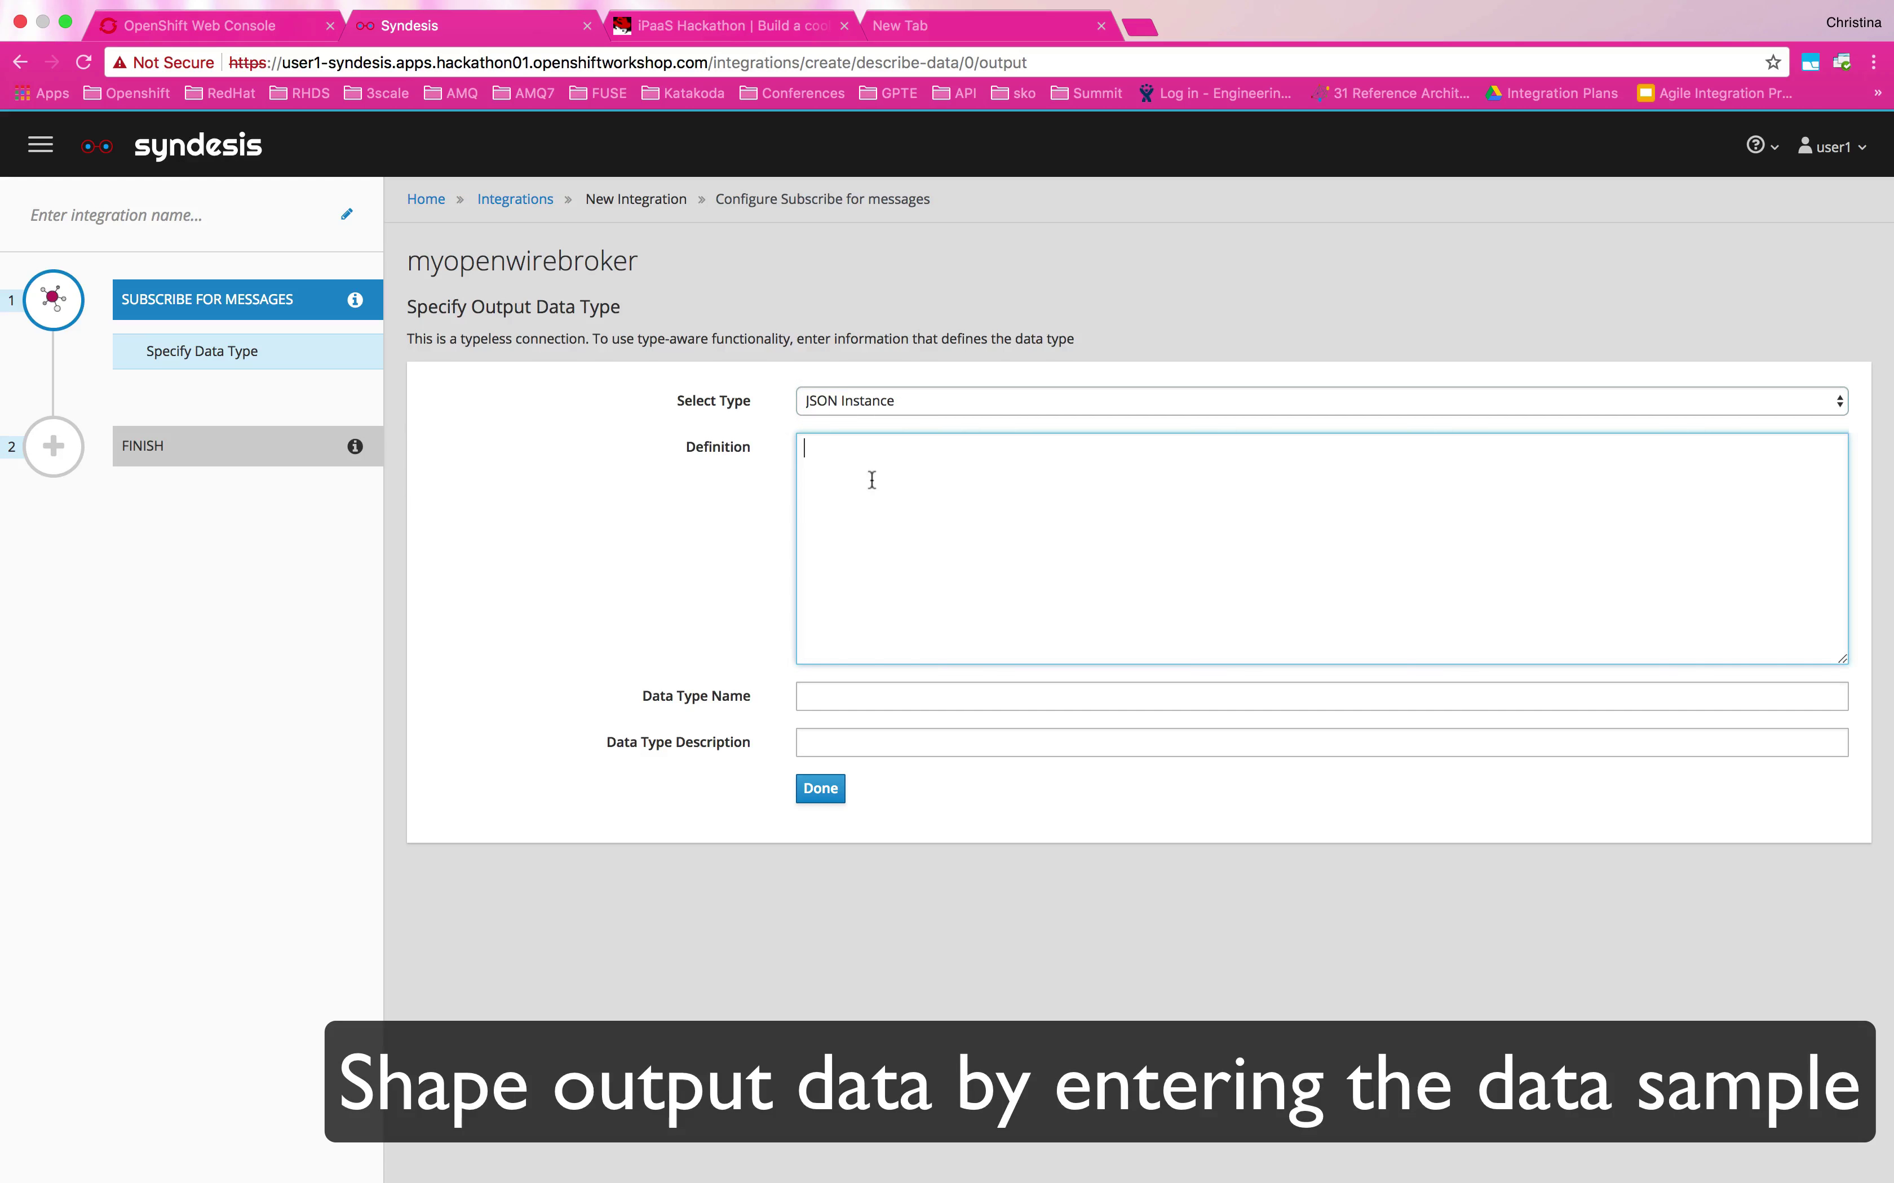
key(super+v)
click(814, 783)
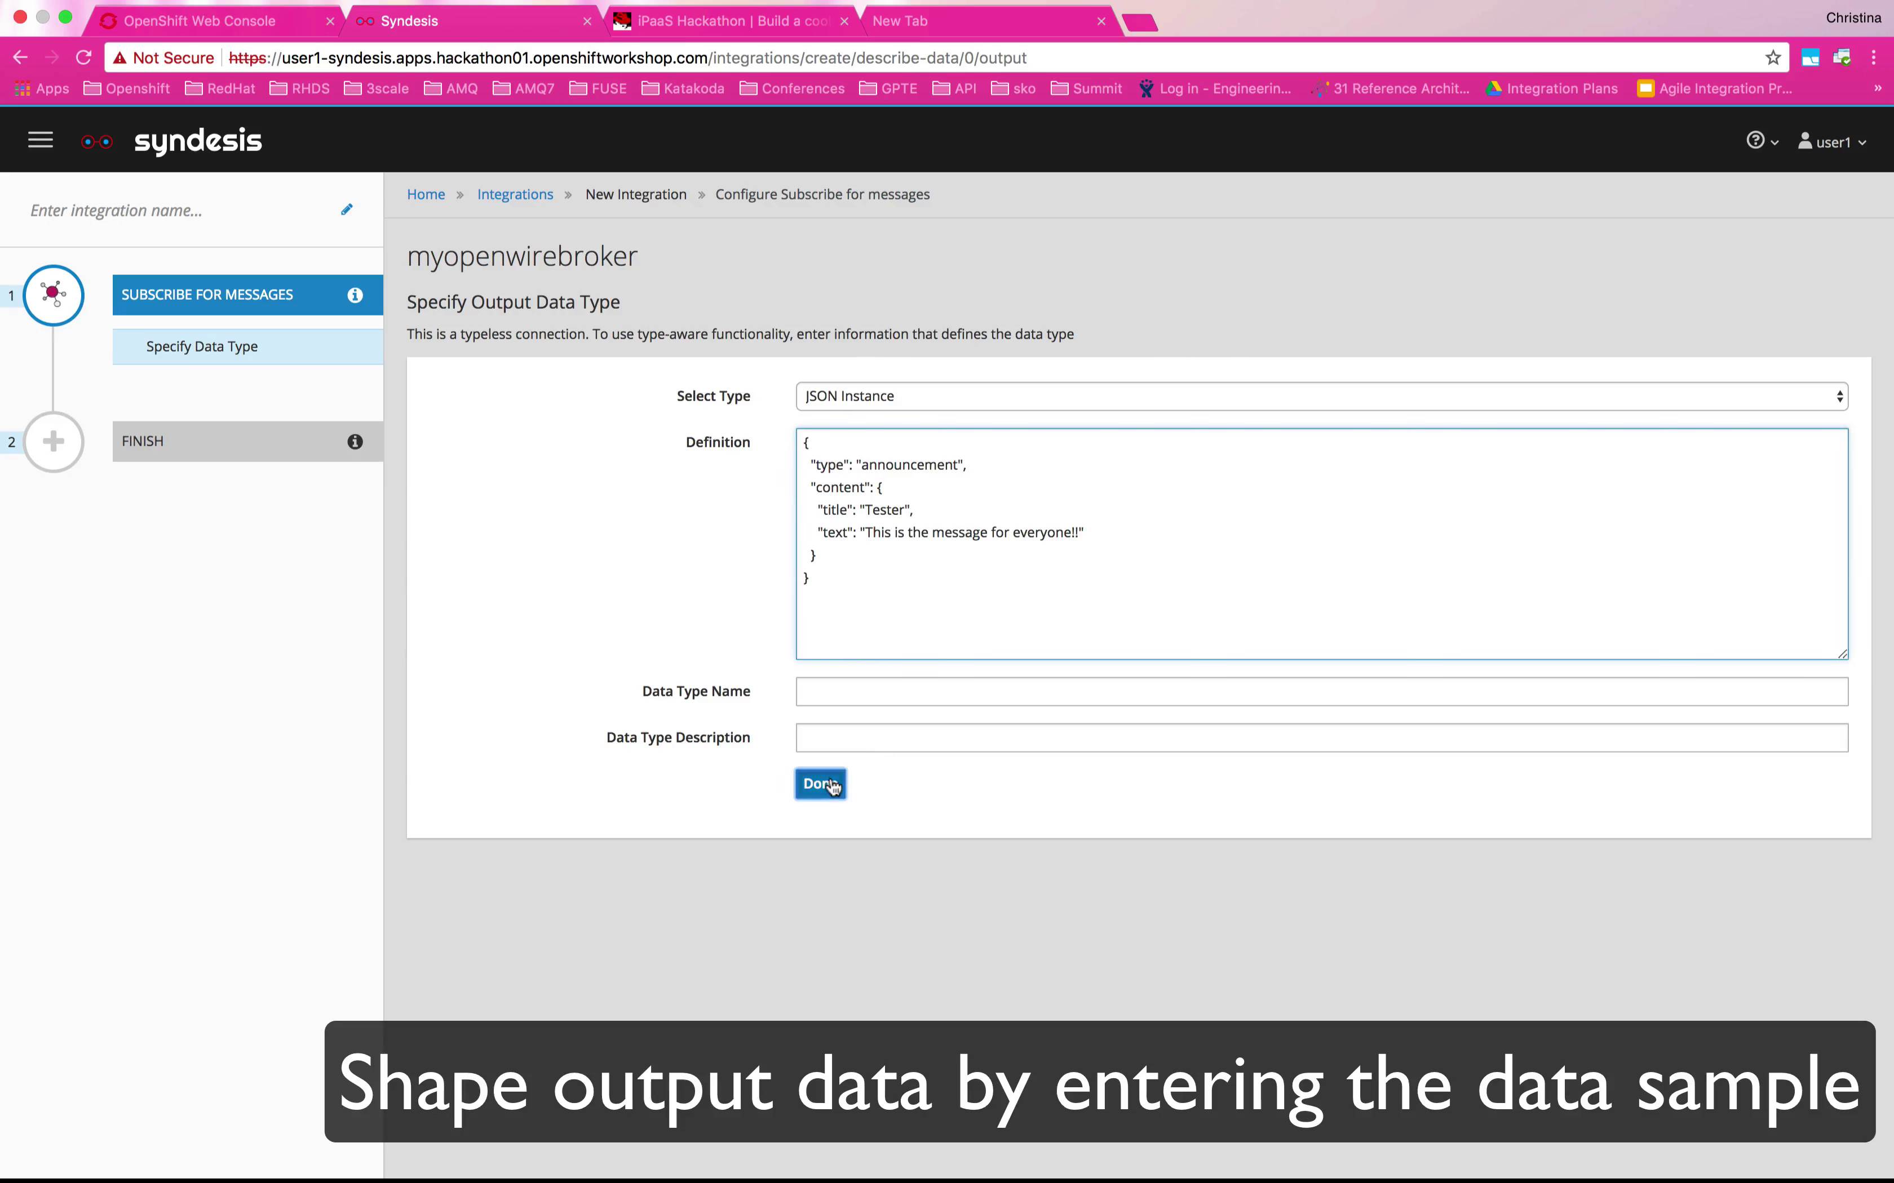
Finish the integration with myaqmpbroker's Publish messages action, using destination name notifications and destination type Topic, and continue to the input data type
click(662, 533)
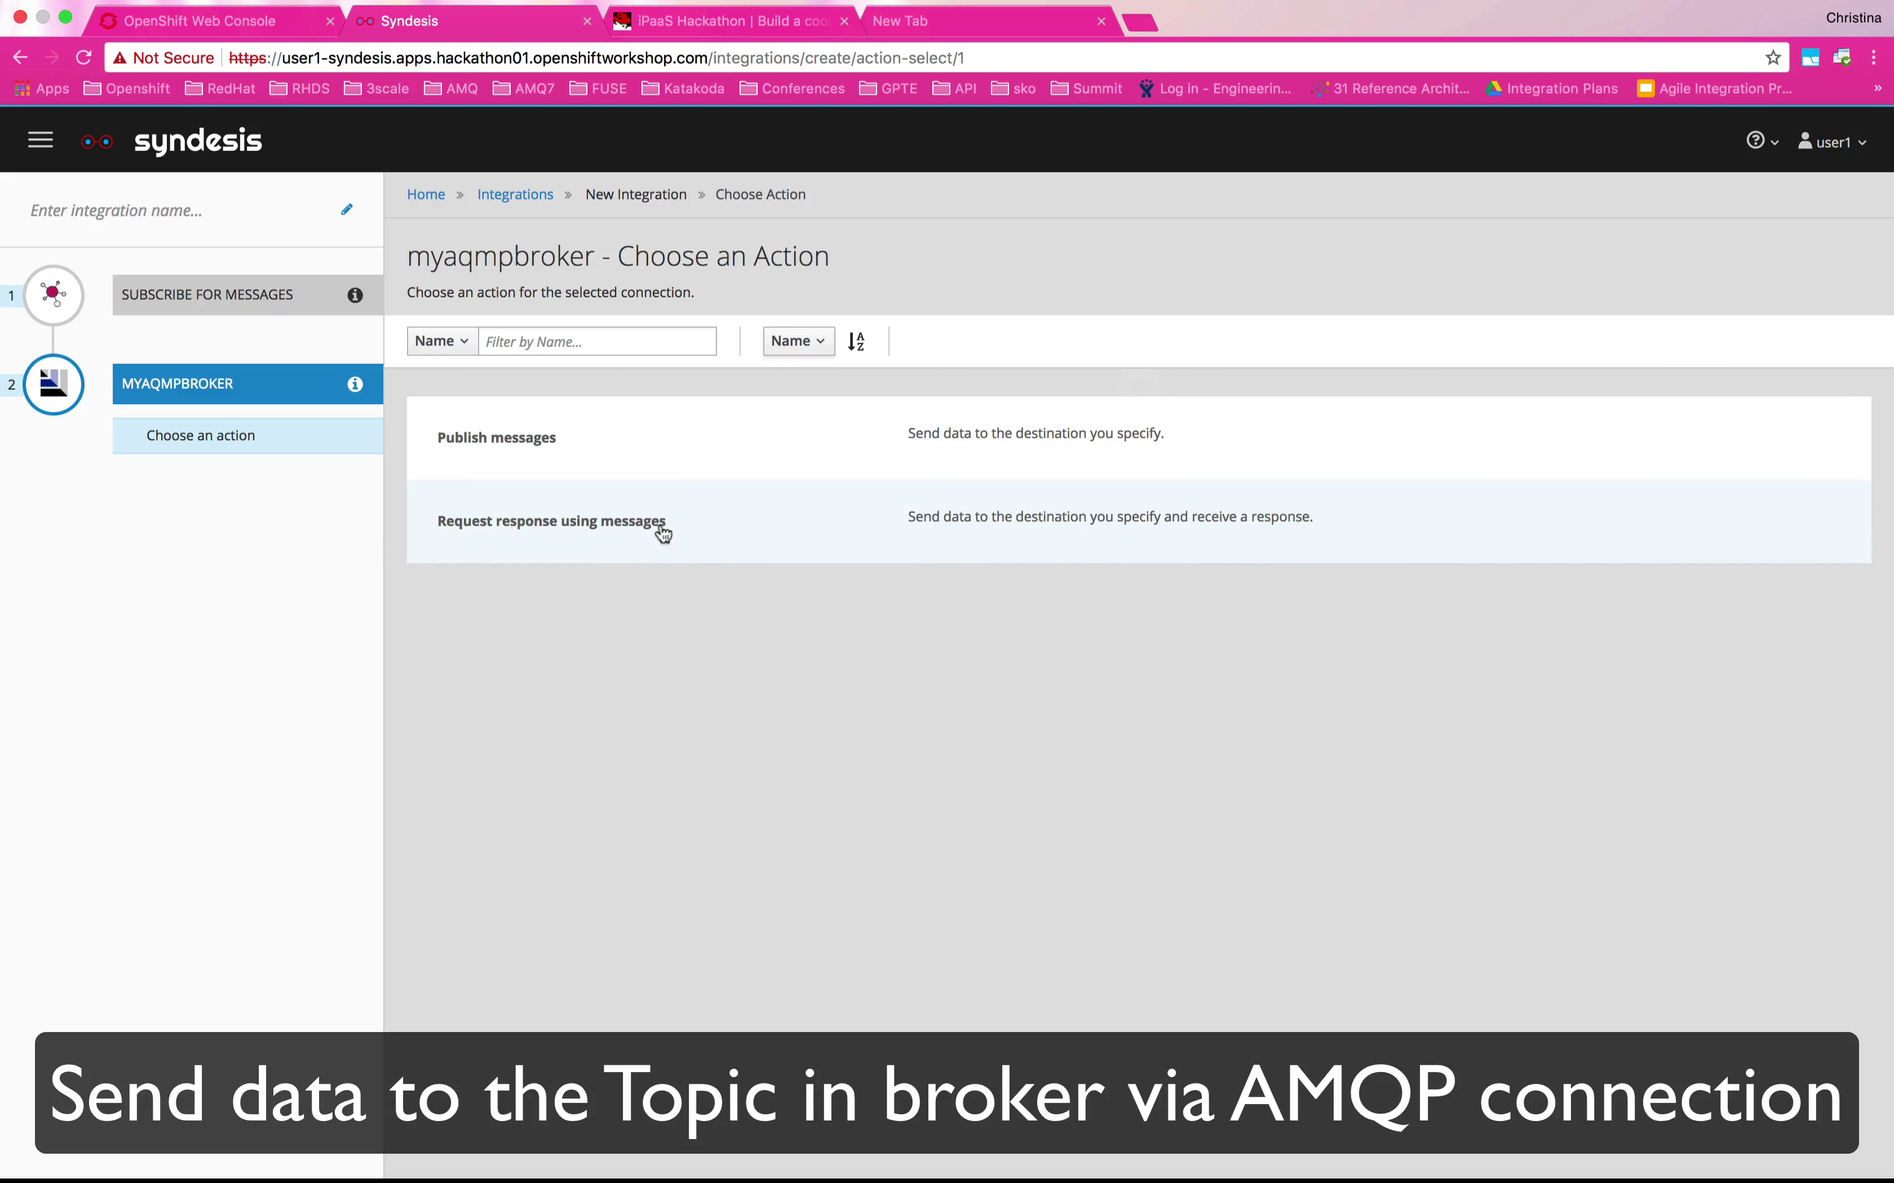
click(709, 447)
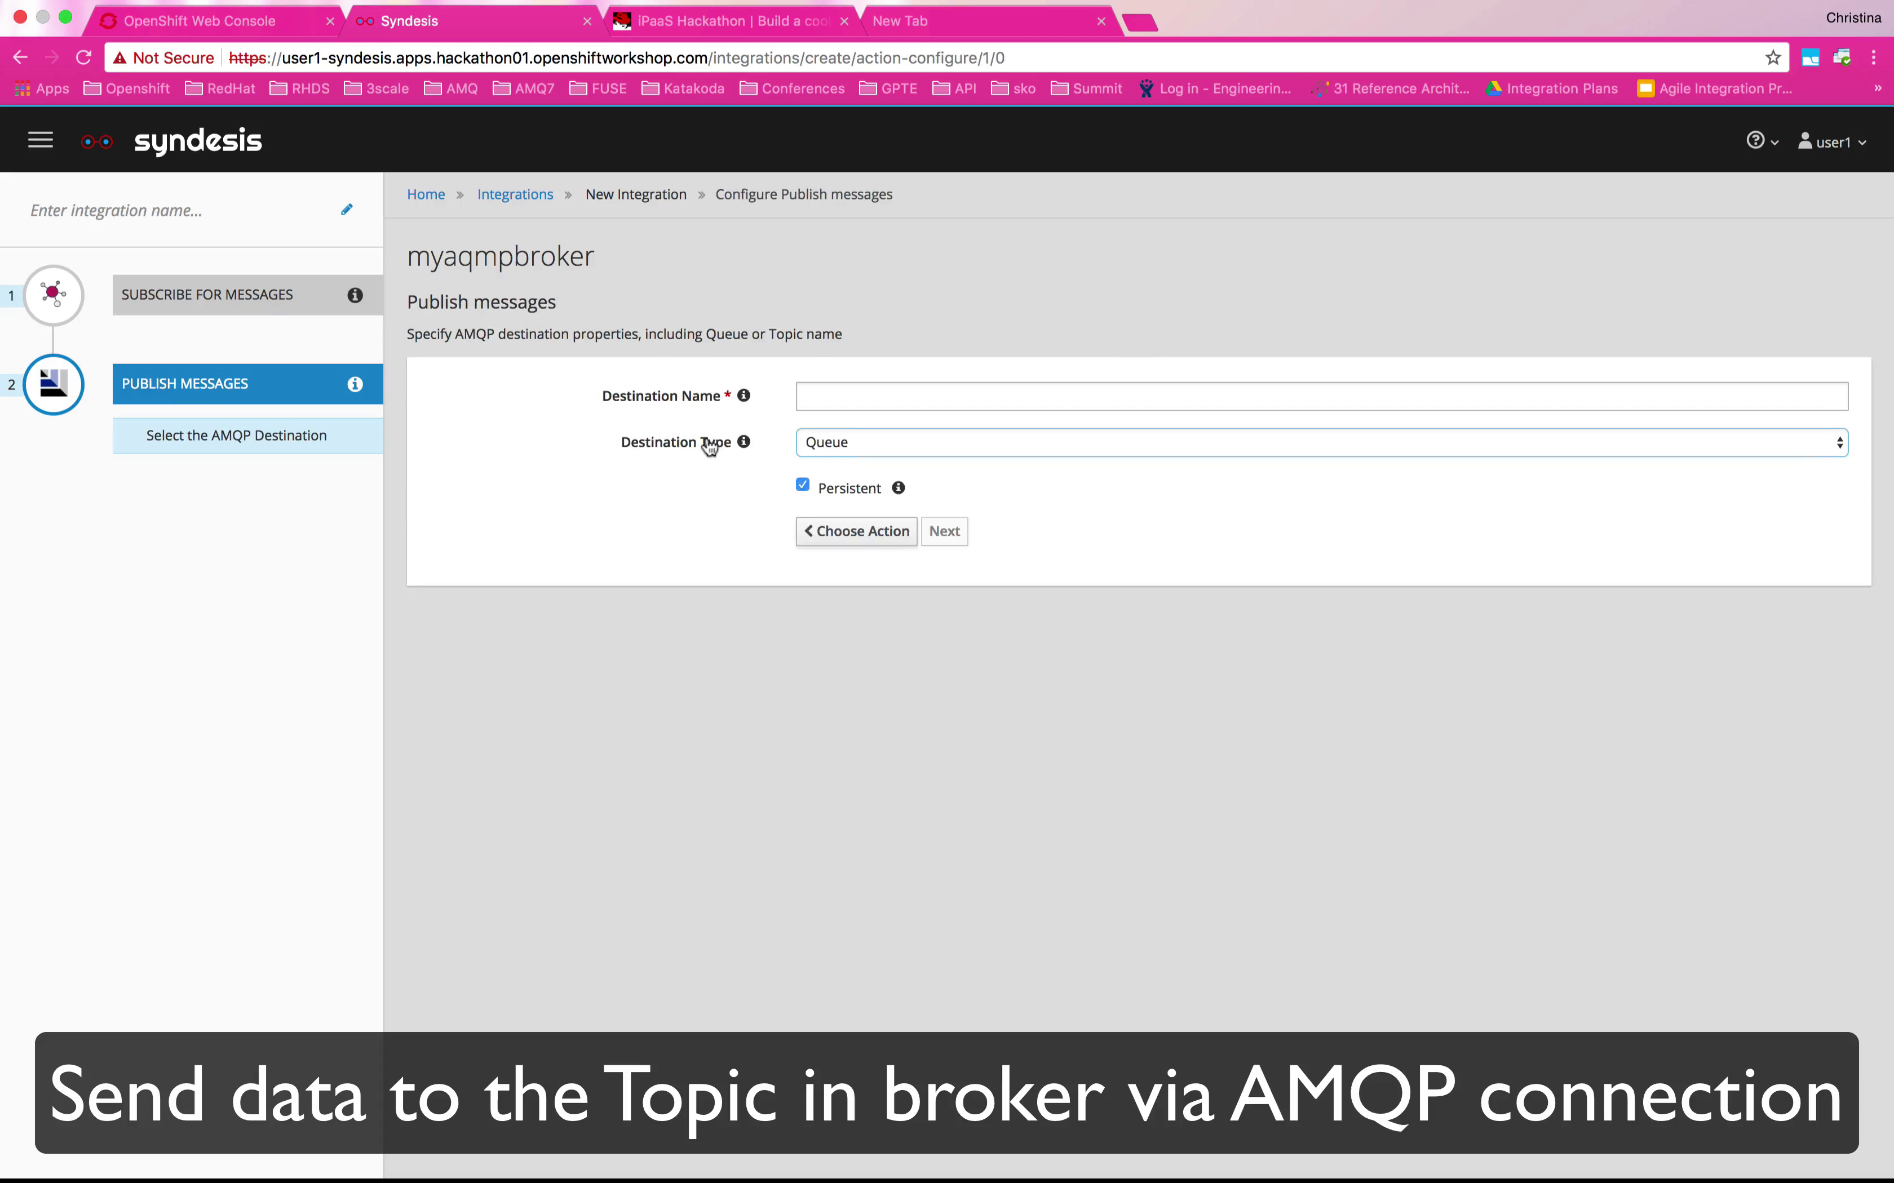
click(867, 453)
click(872, 424)
click(852, 388)
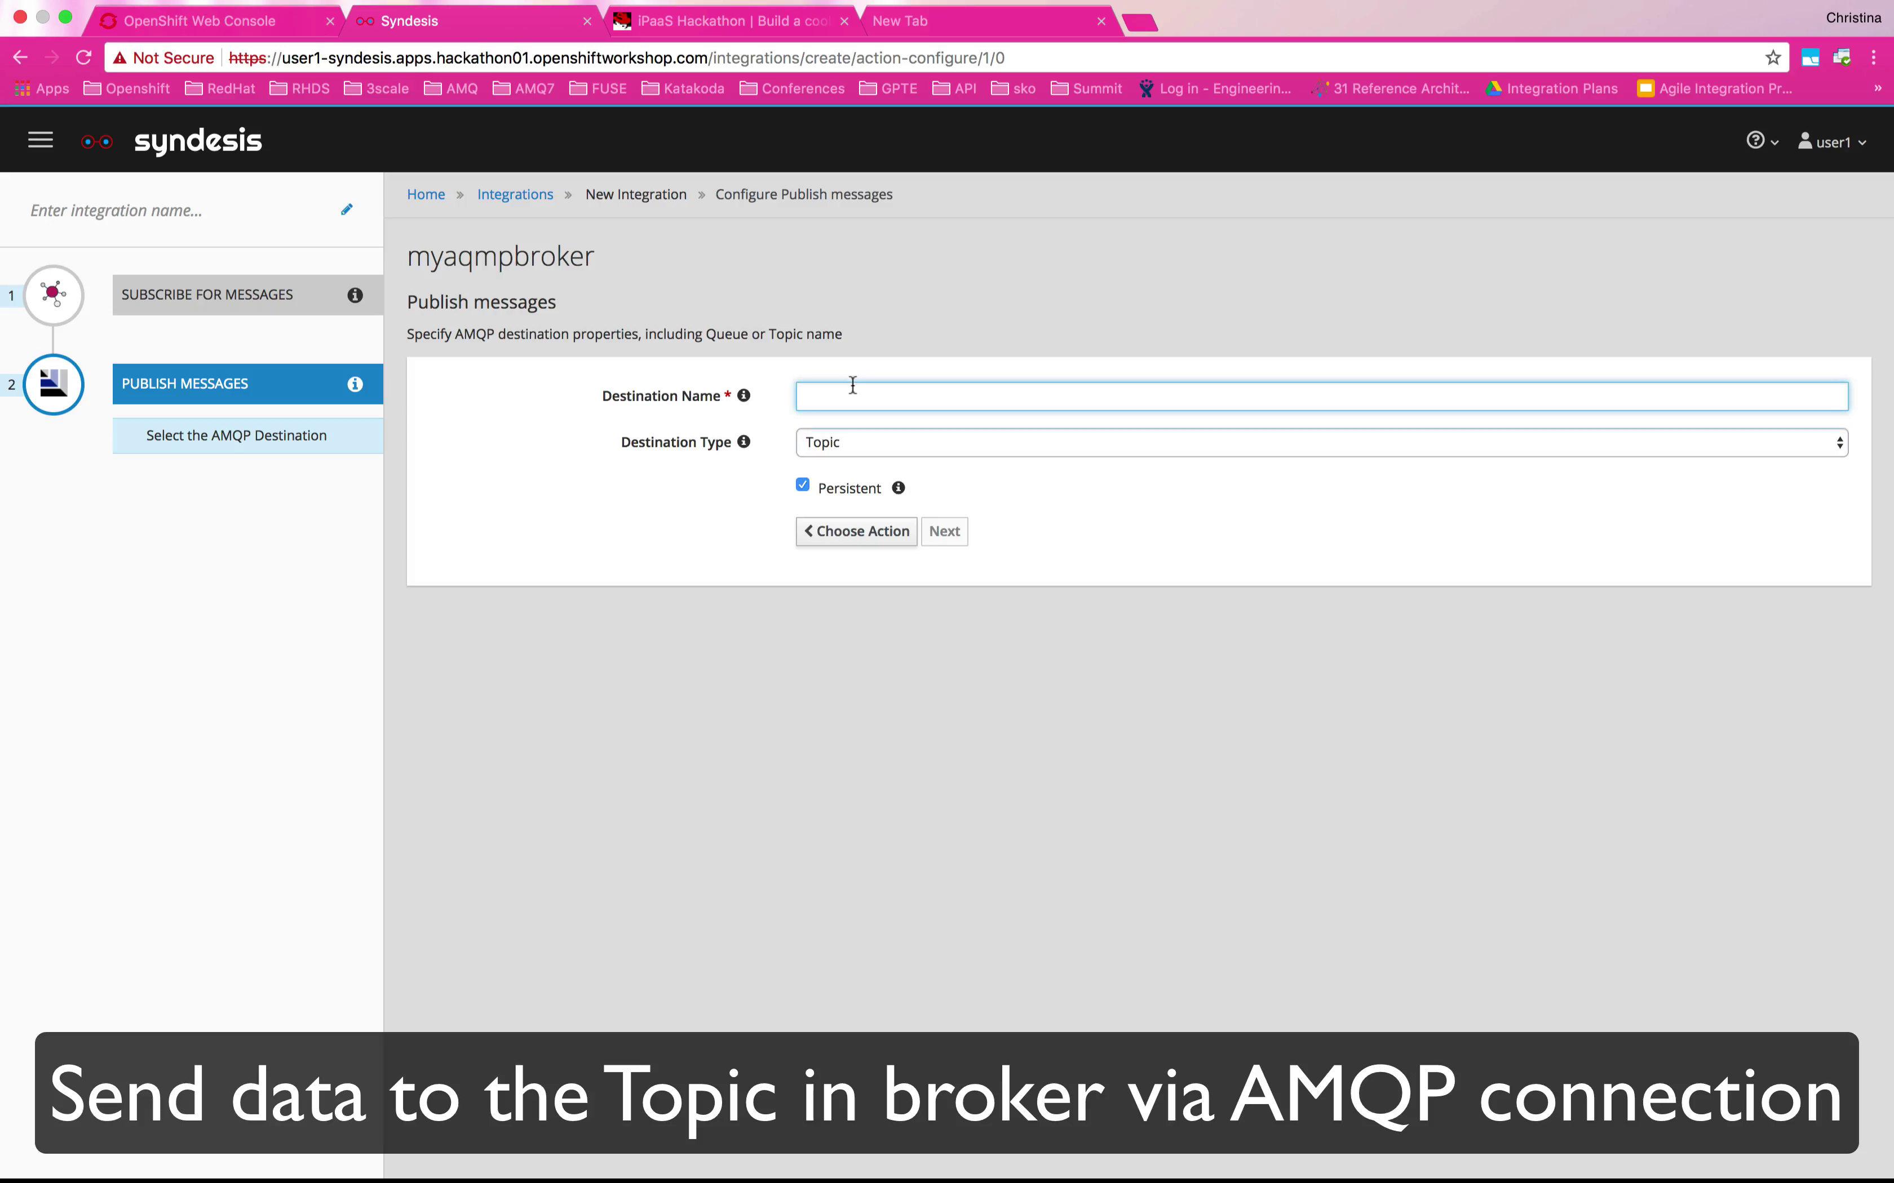
text(notifications)
click(900, 427)
click(944, 532)
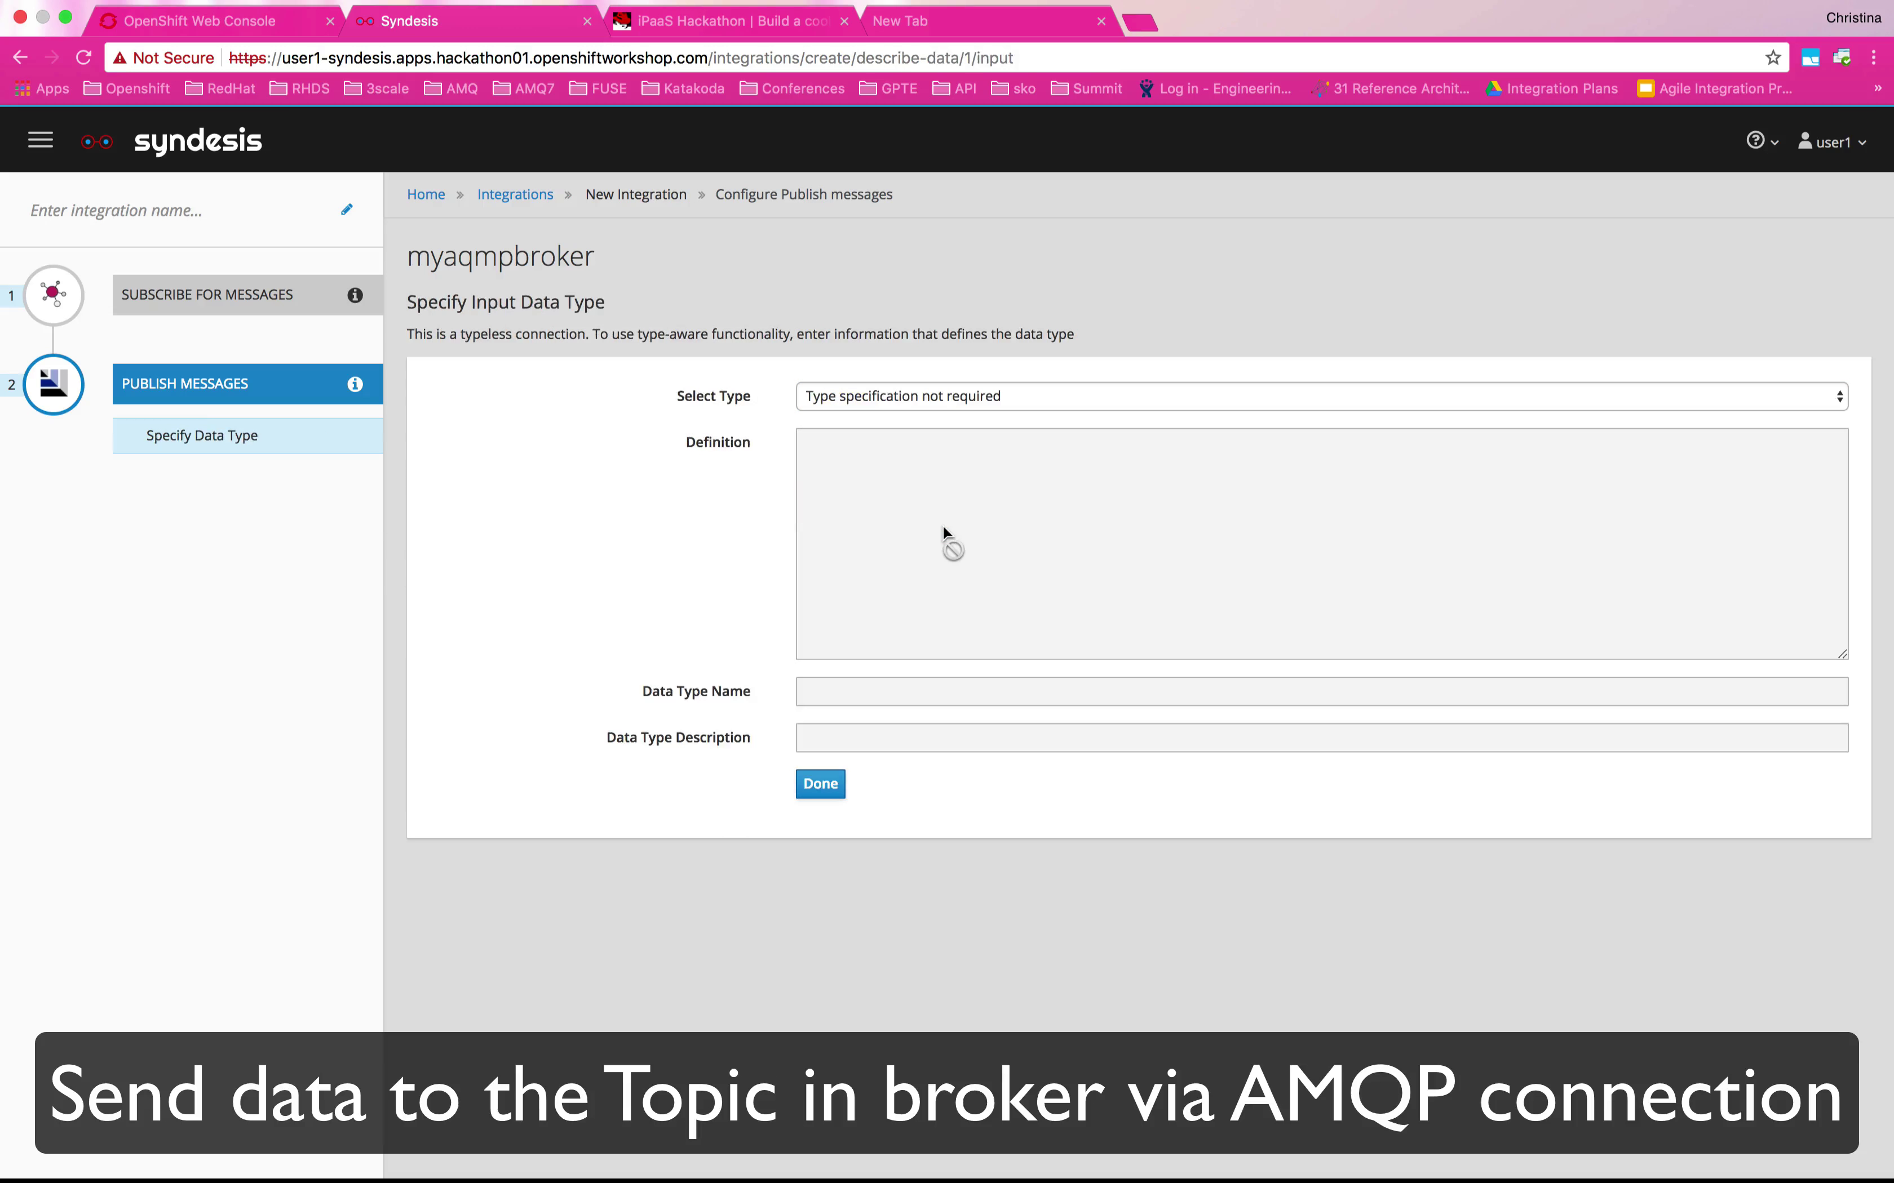
Define the input data as a JSON Instance using the sample with type "Success", a first name as header and the HTML-formatted message for everyone
click(929, 394)
click(929, 436)
click(828, 611)
key(super+v)
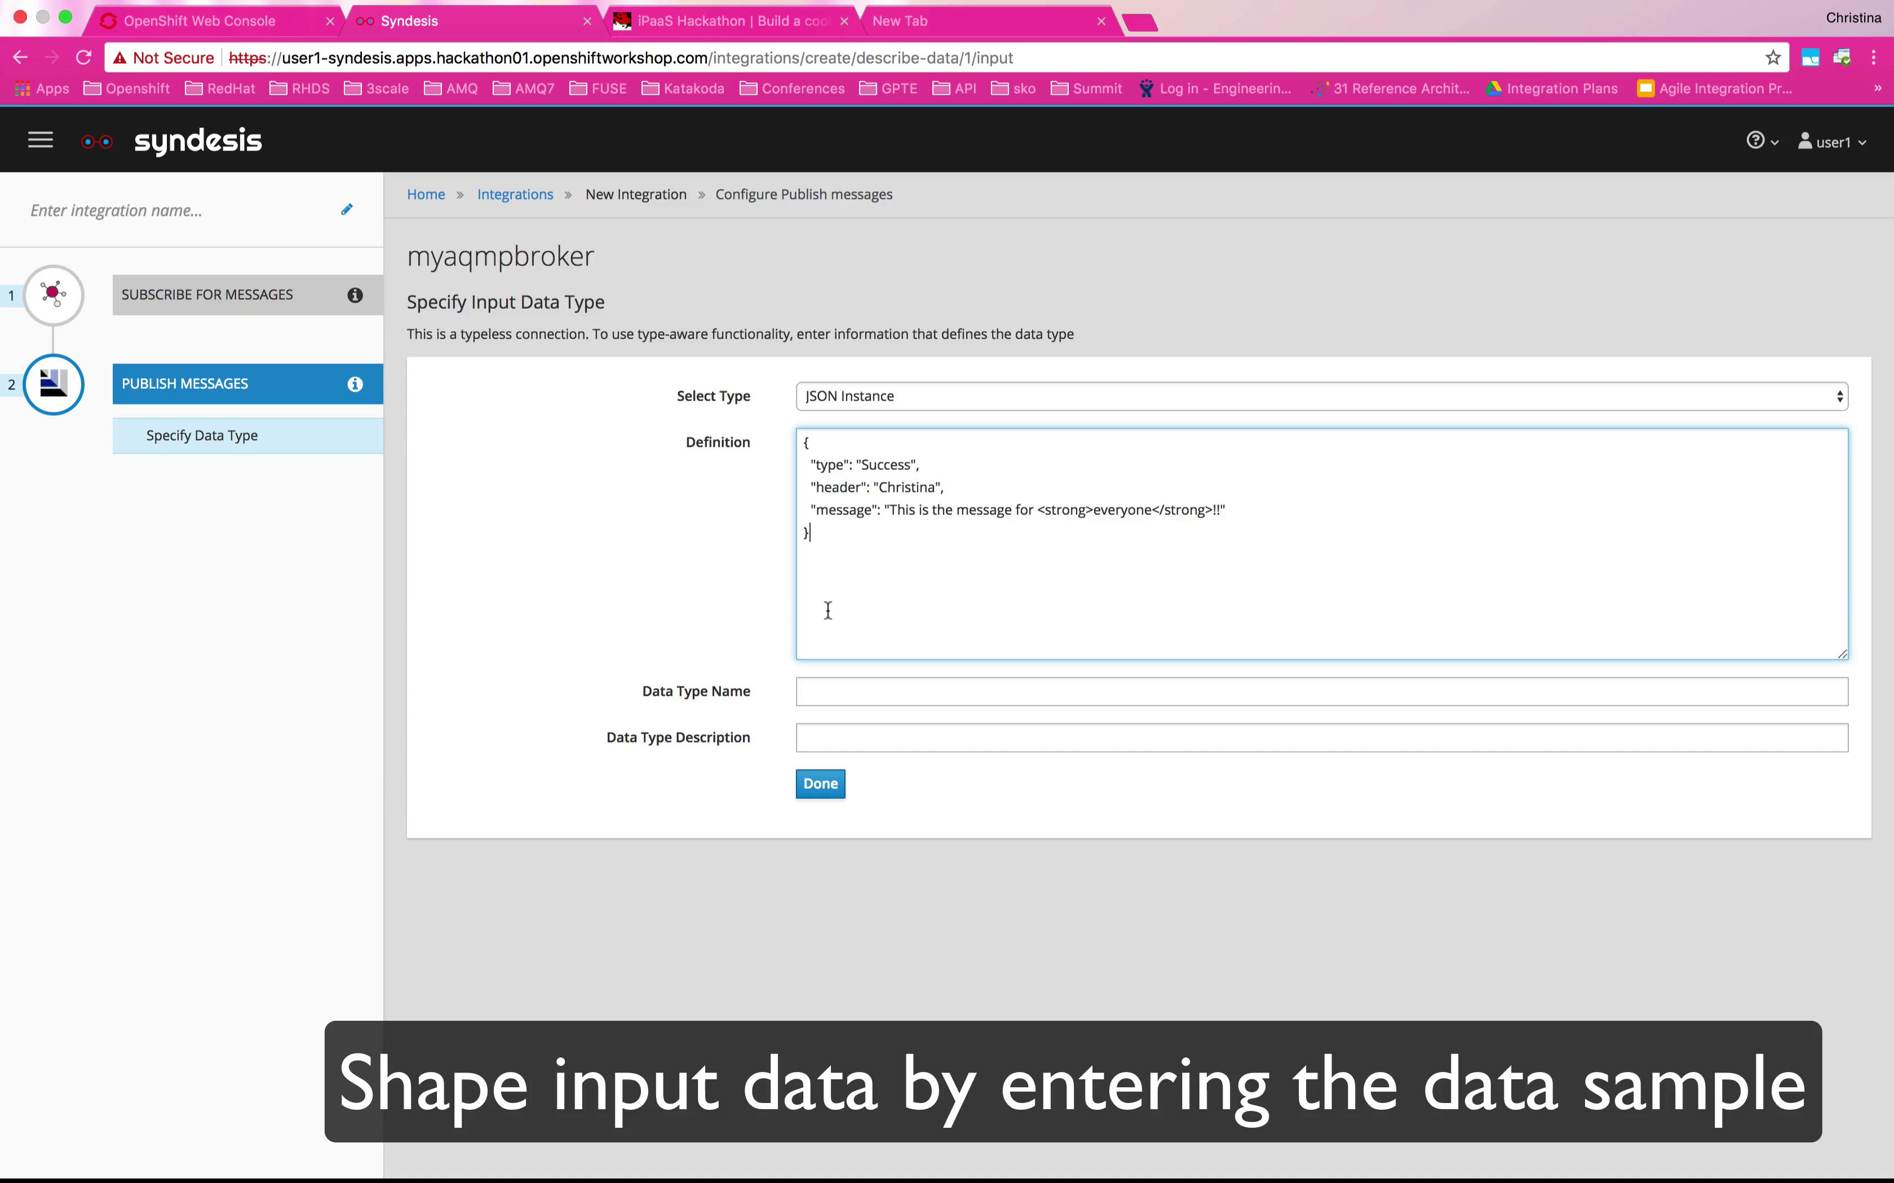
click(821, 784)
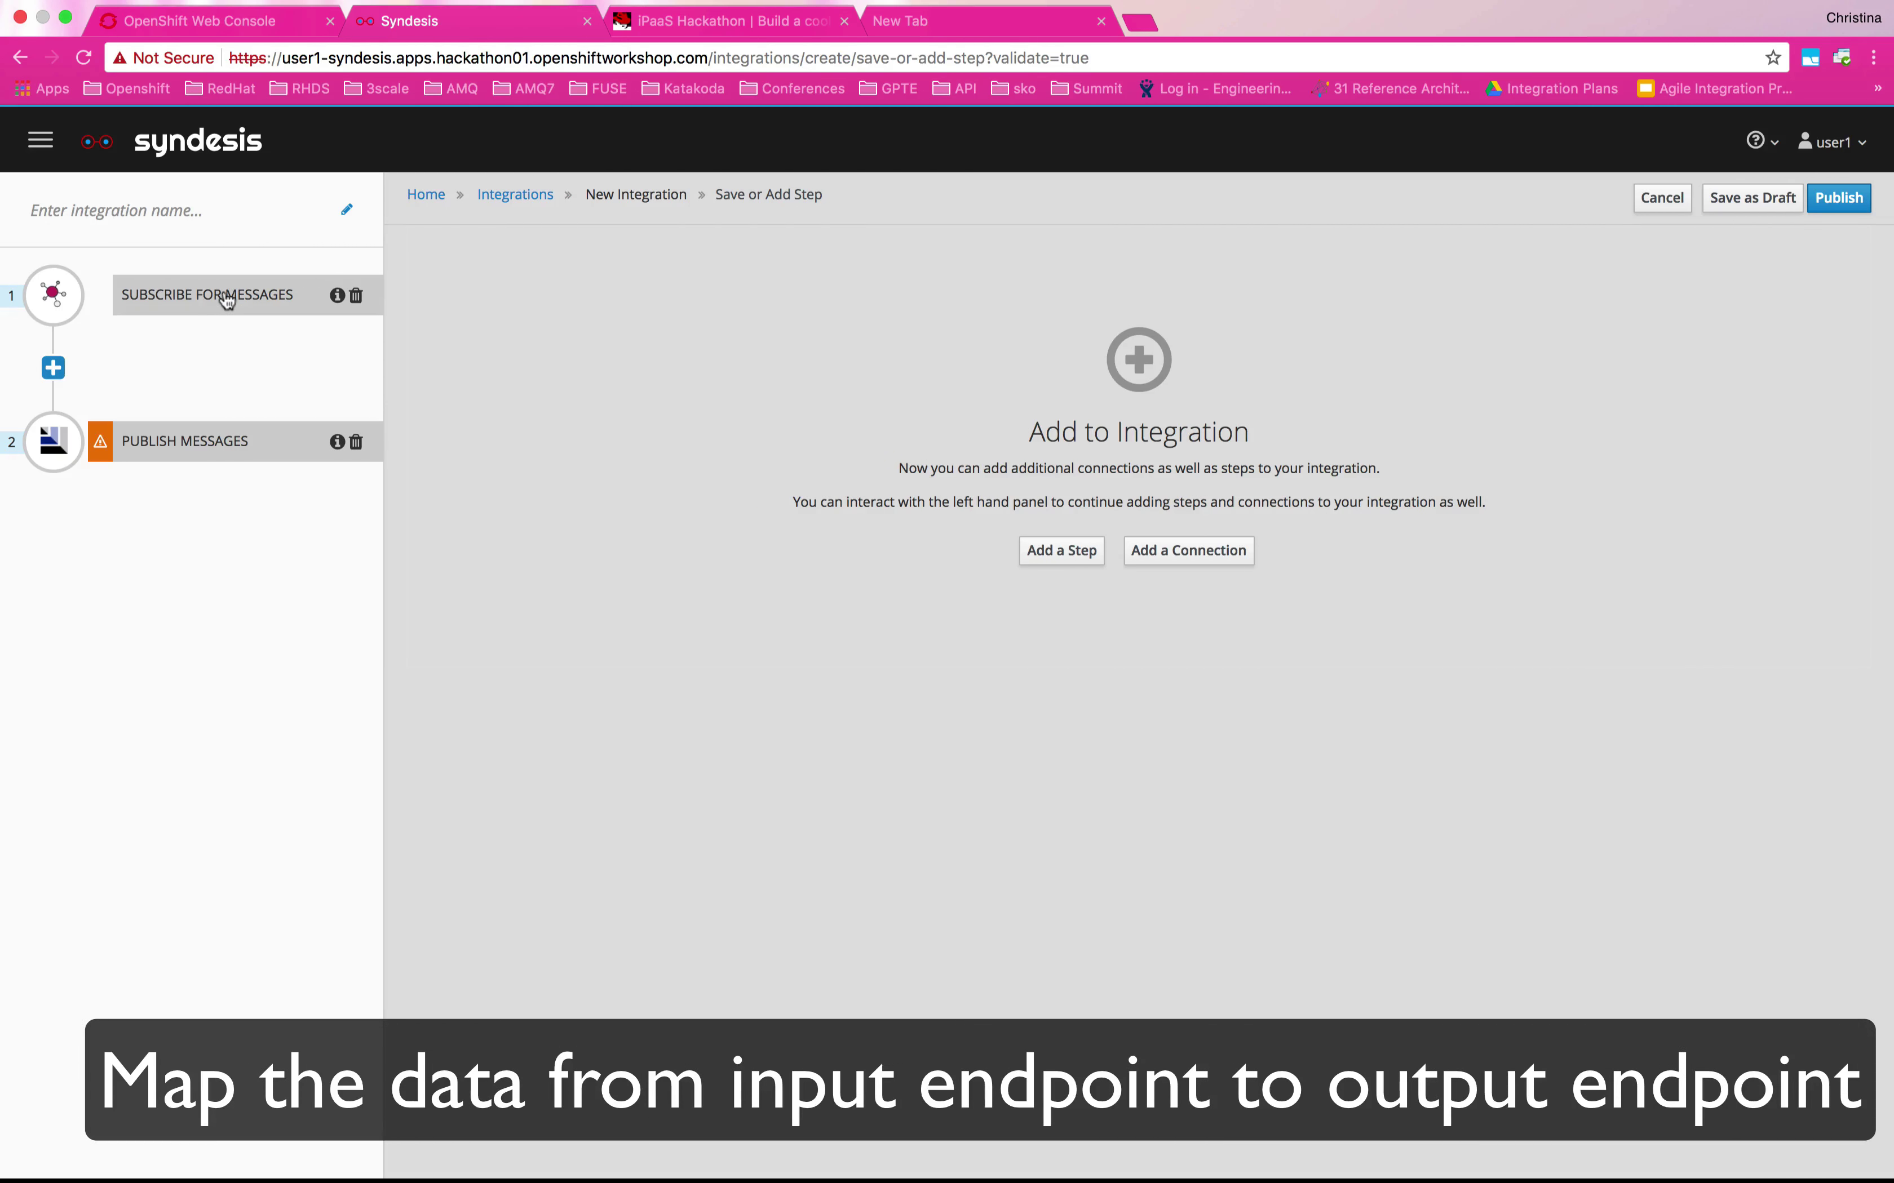
Add a Data Mapper step between the Subscribe for messages and Publish messages steps
mouse_move(52, 368)
click(183, 354)
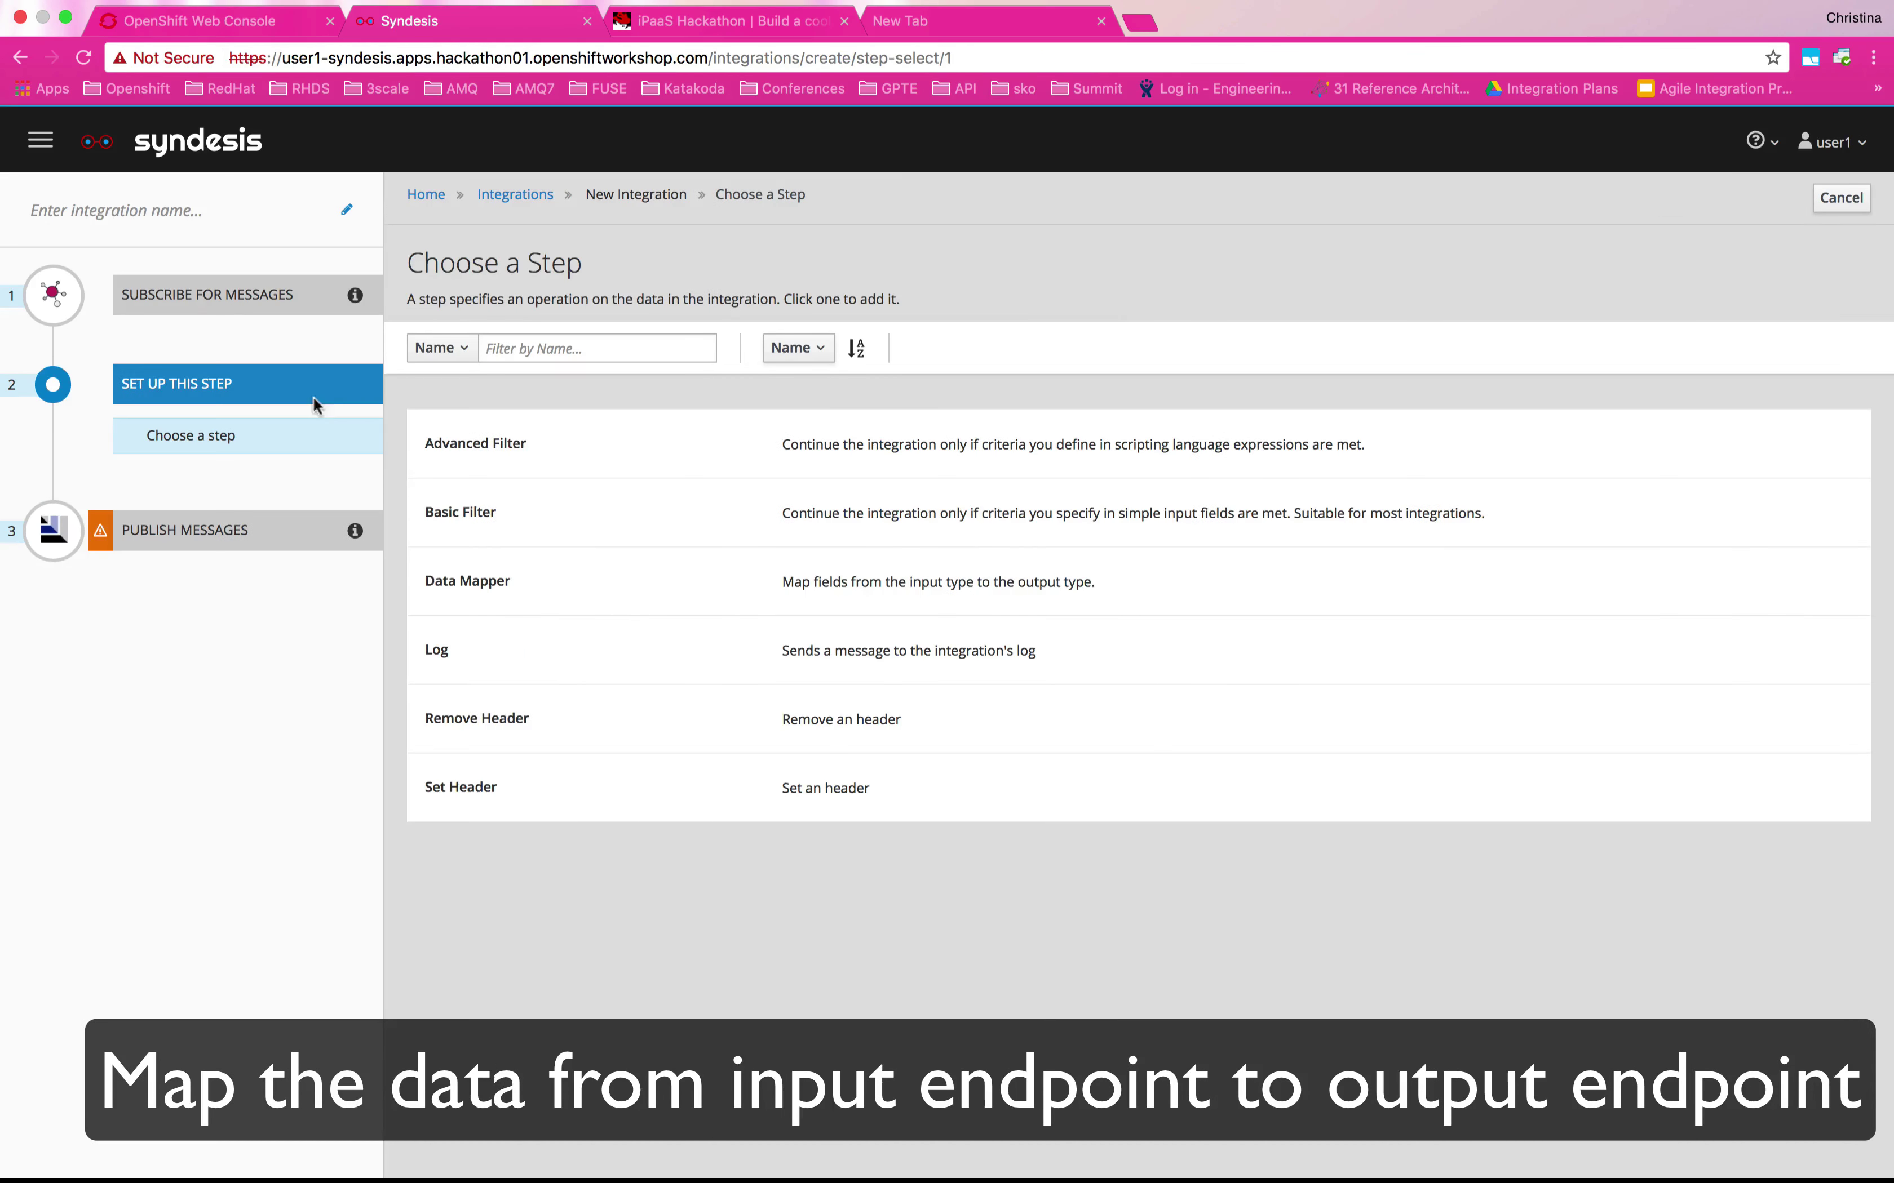
click(447, 588)
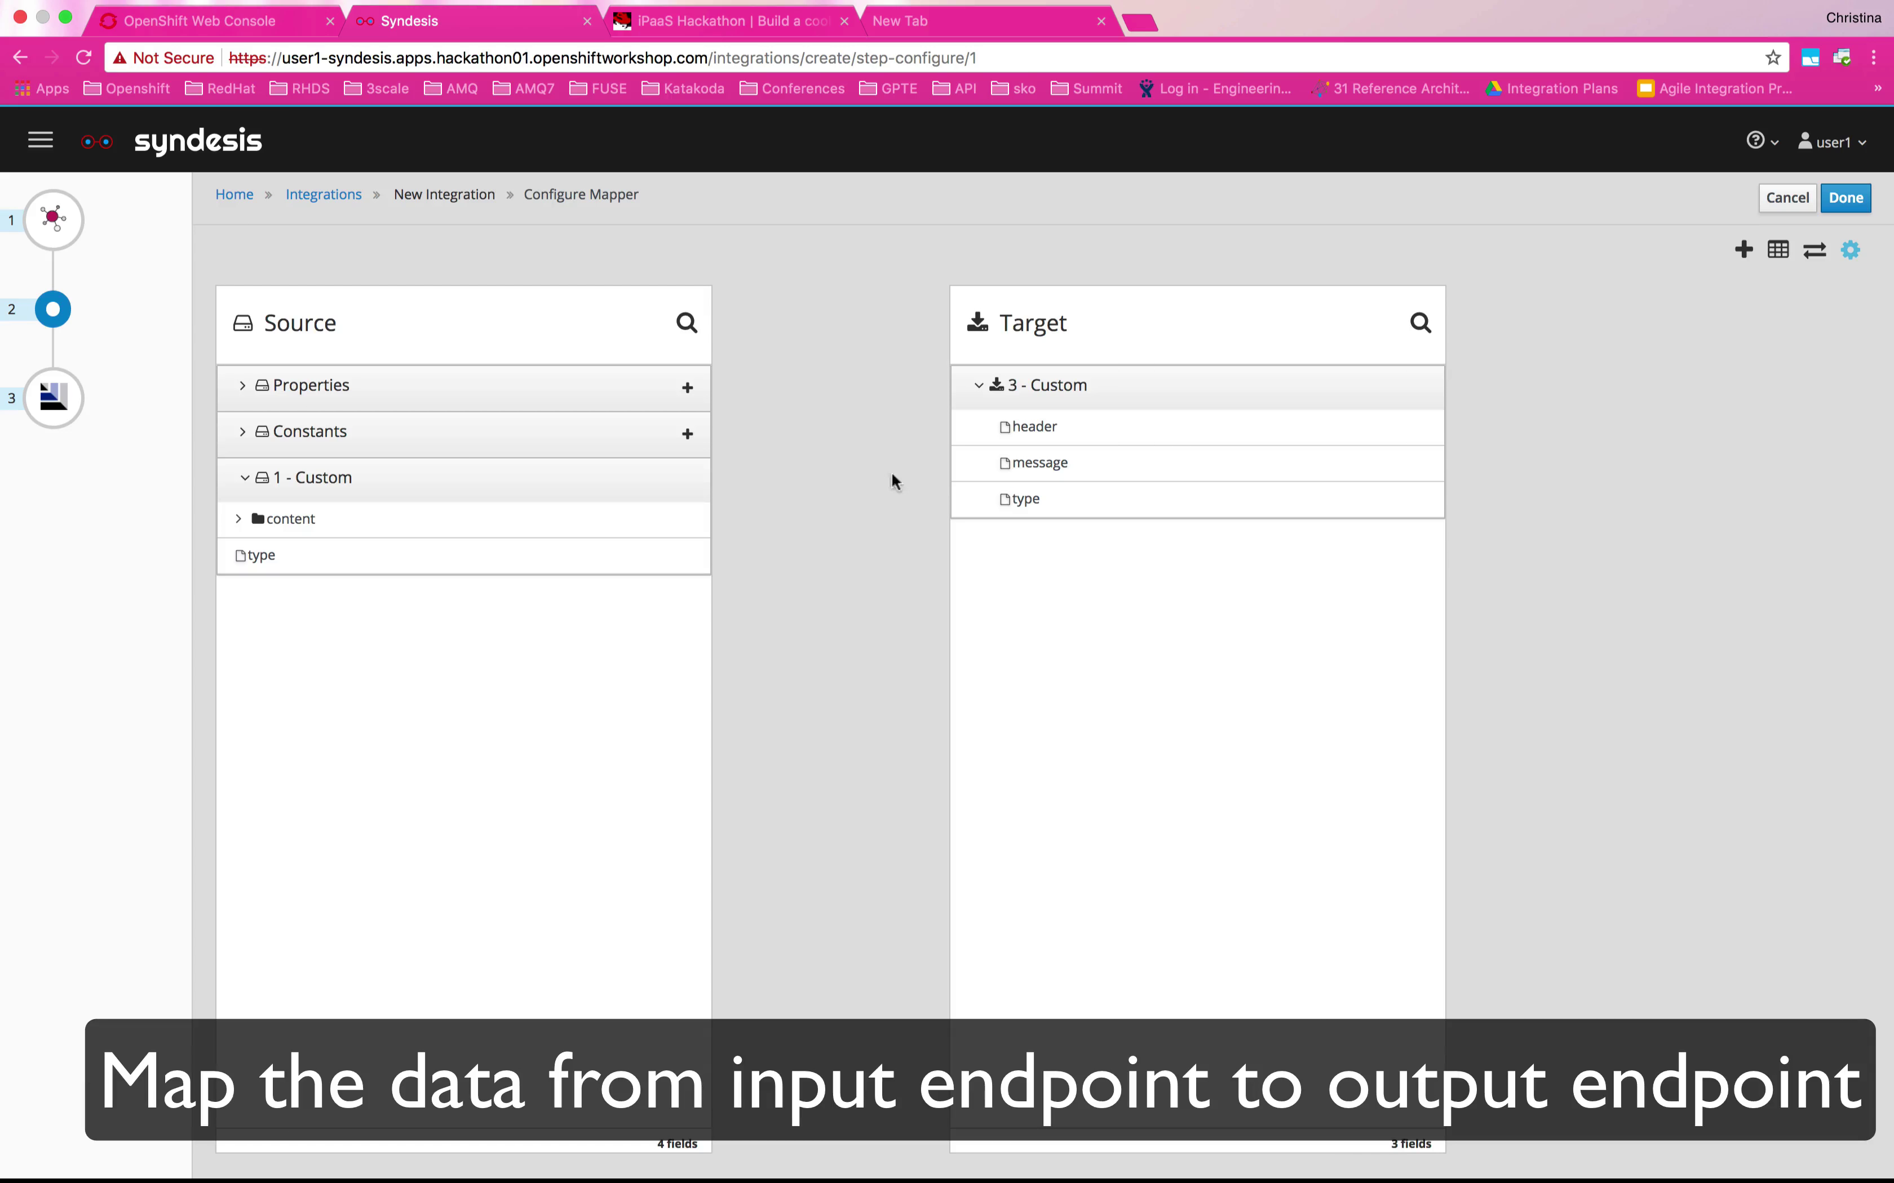
Map the source content's text field to the target message field and its title field to the target header field
click(240, 520)
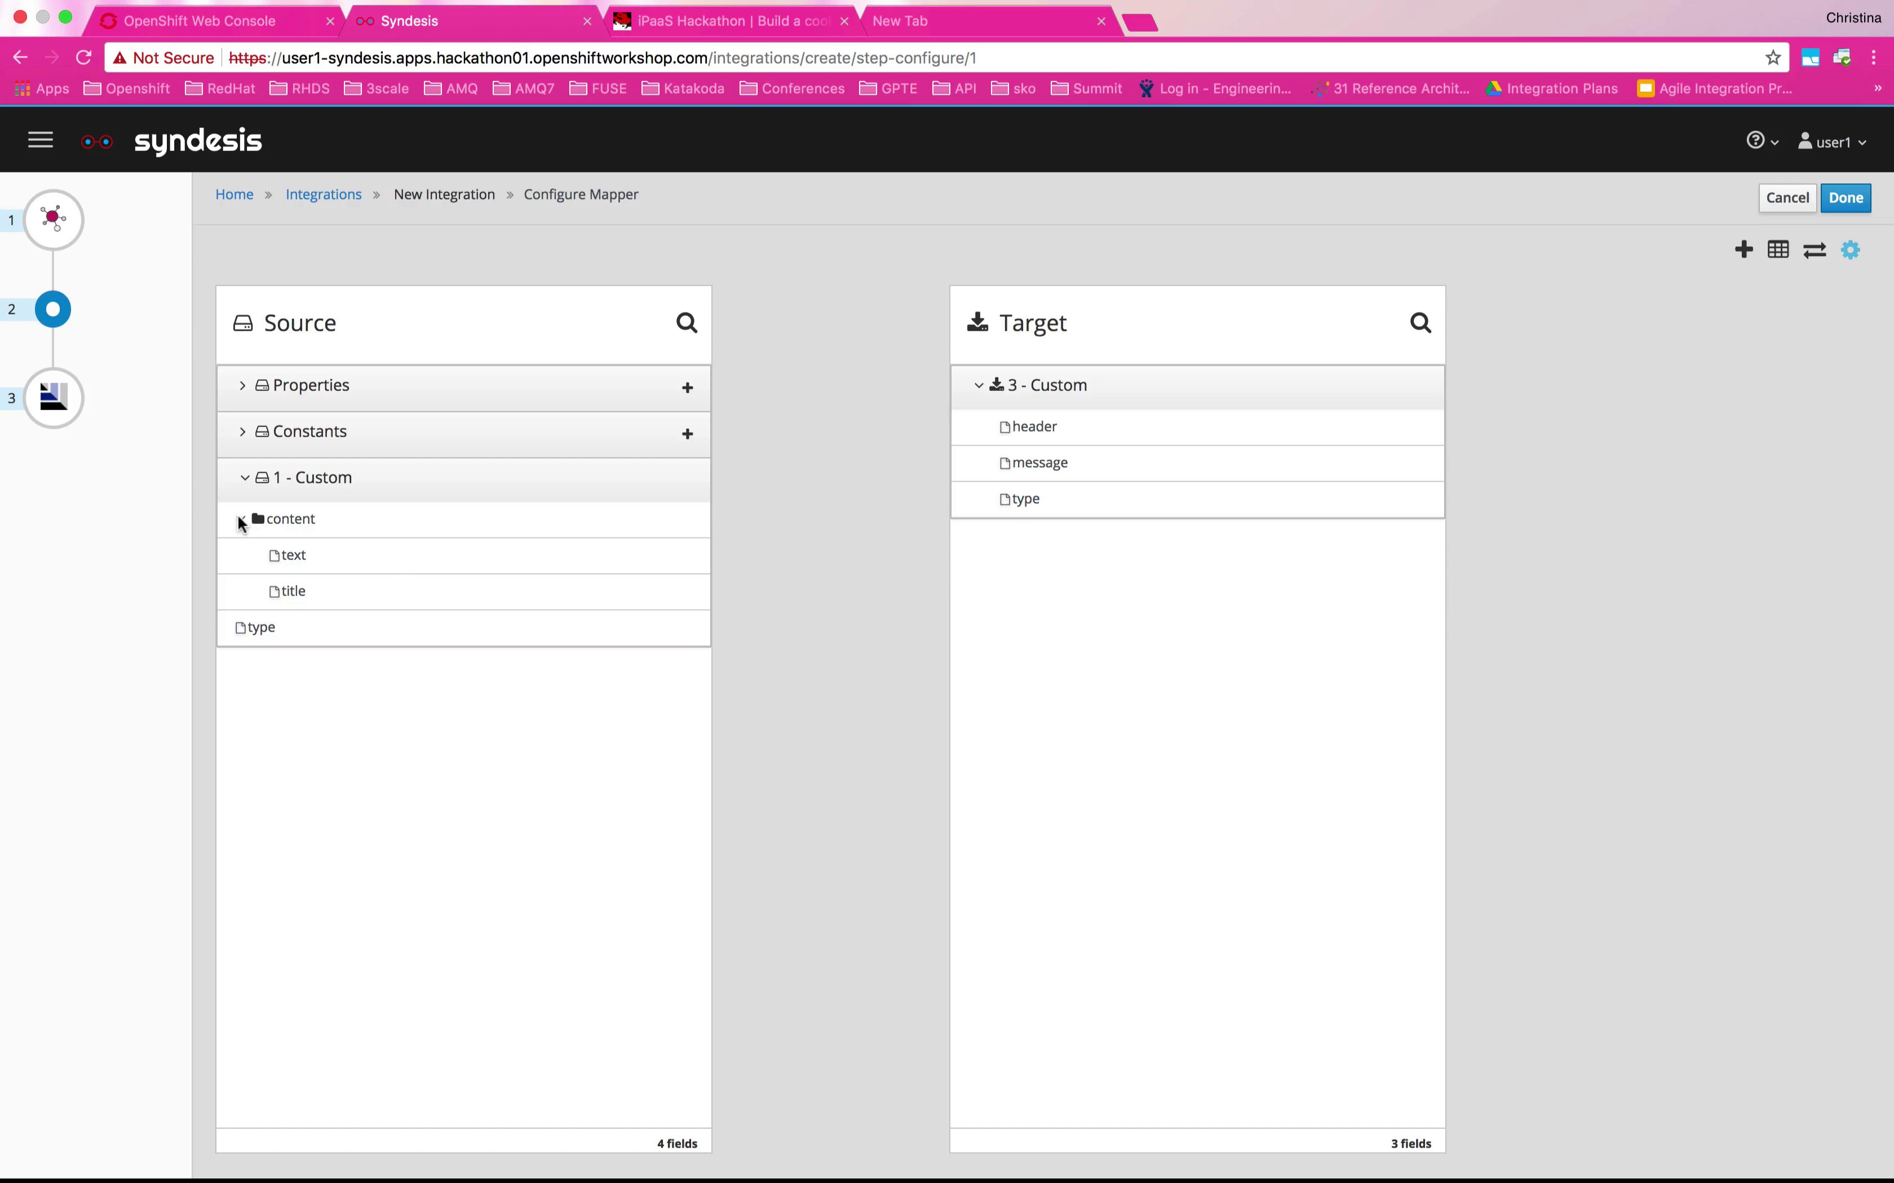
drag(401, 557, 1007, 468)
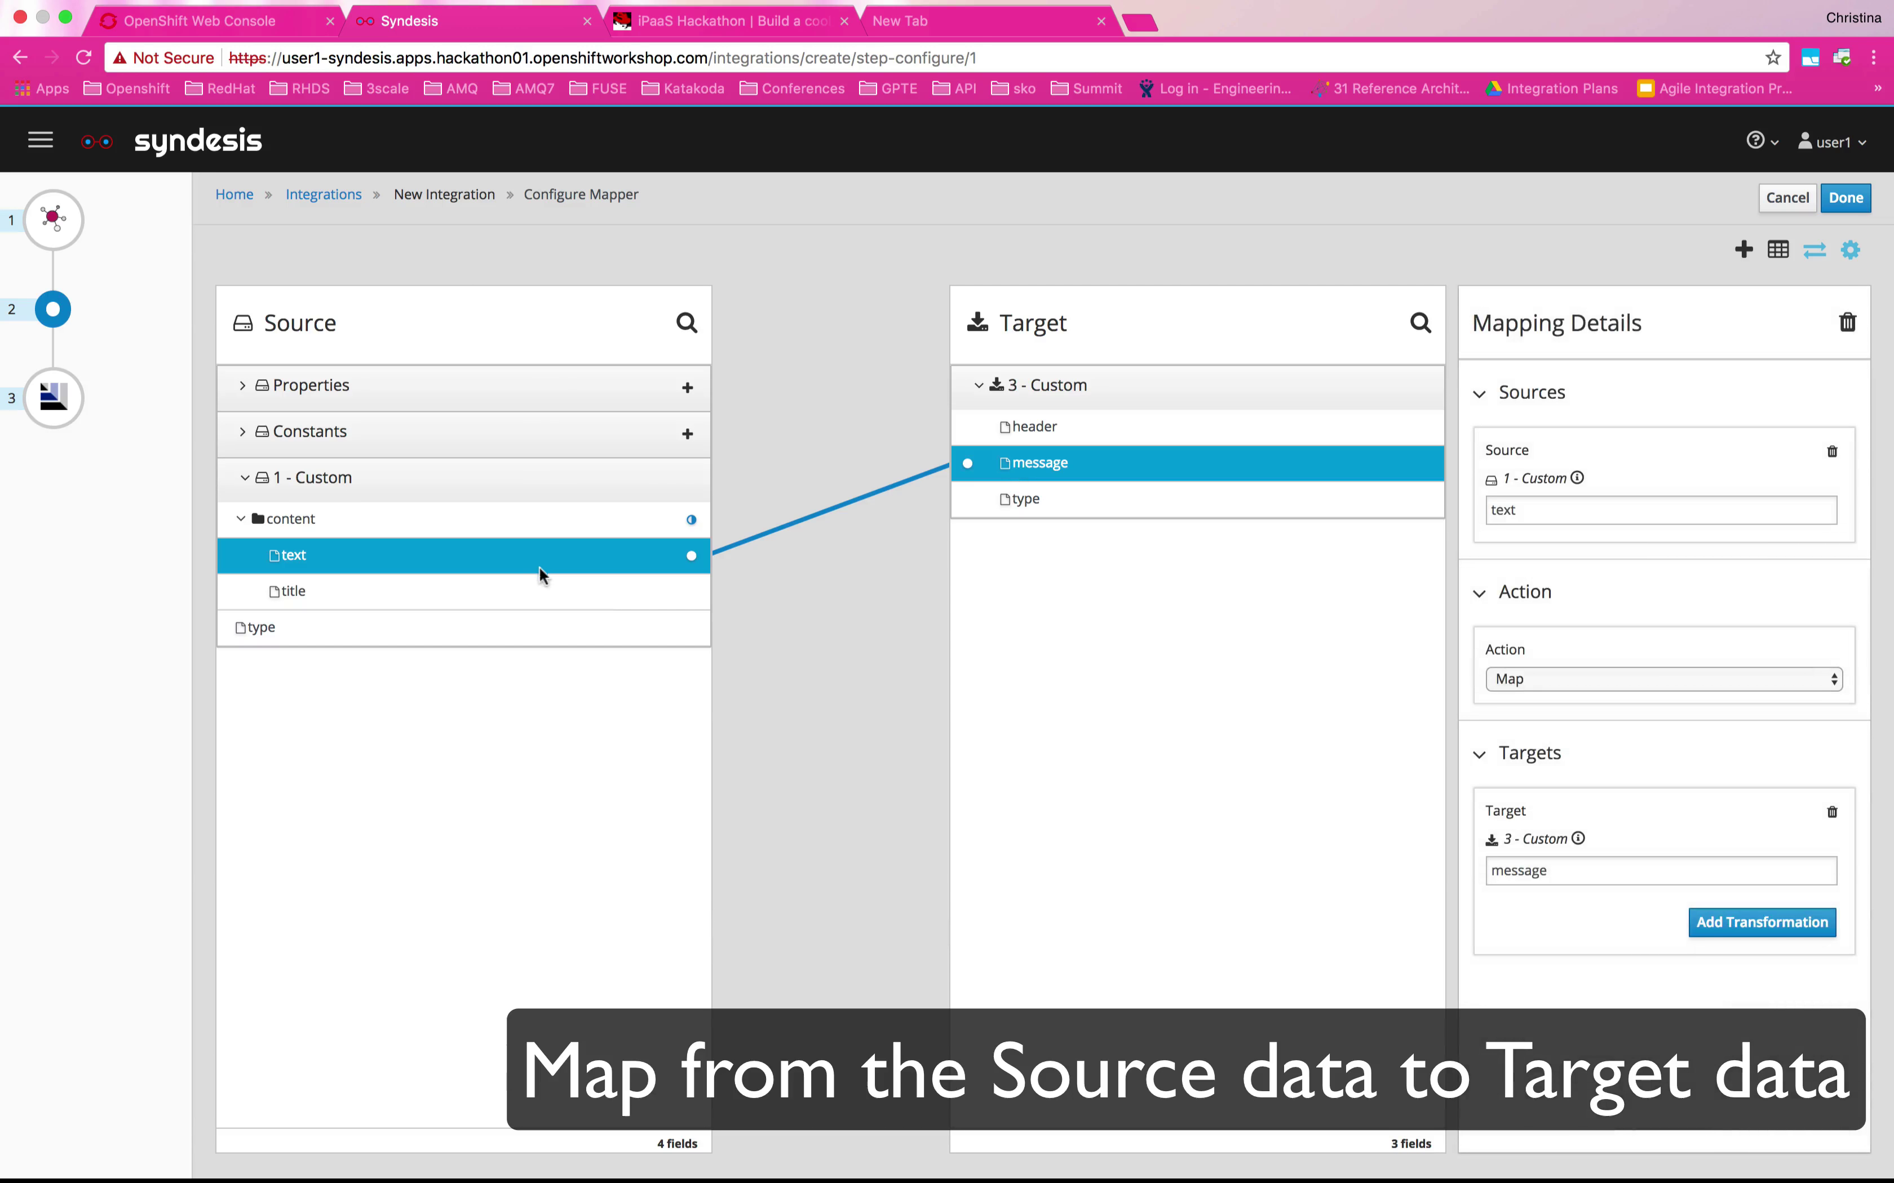
drag(671, 594, 1037, 429)
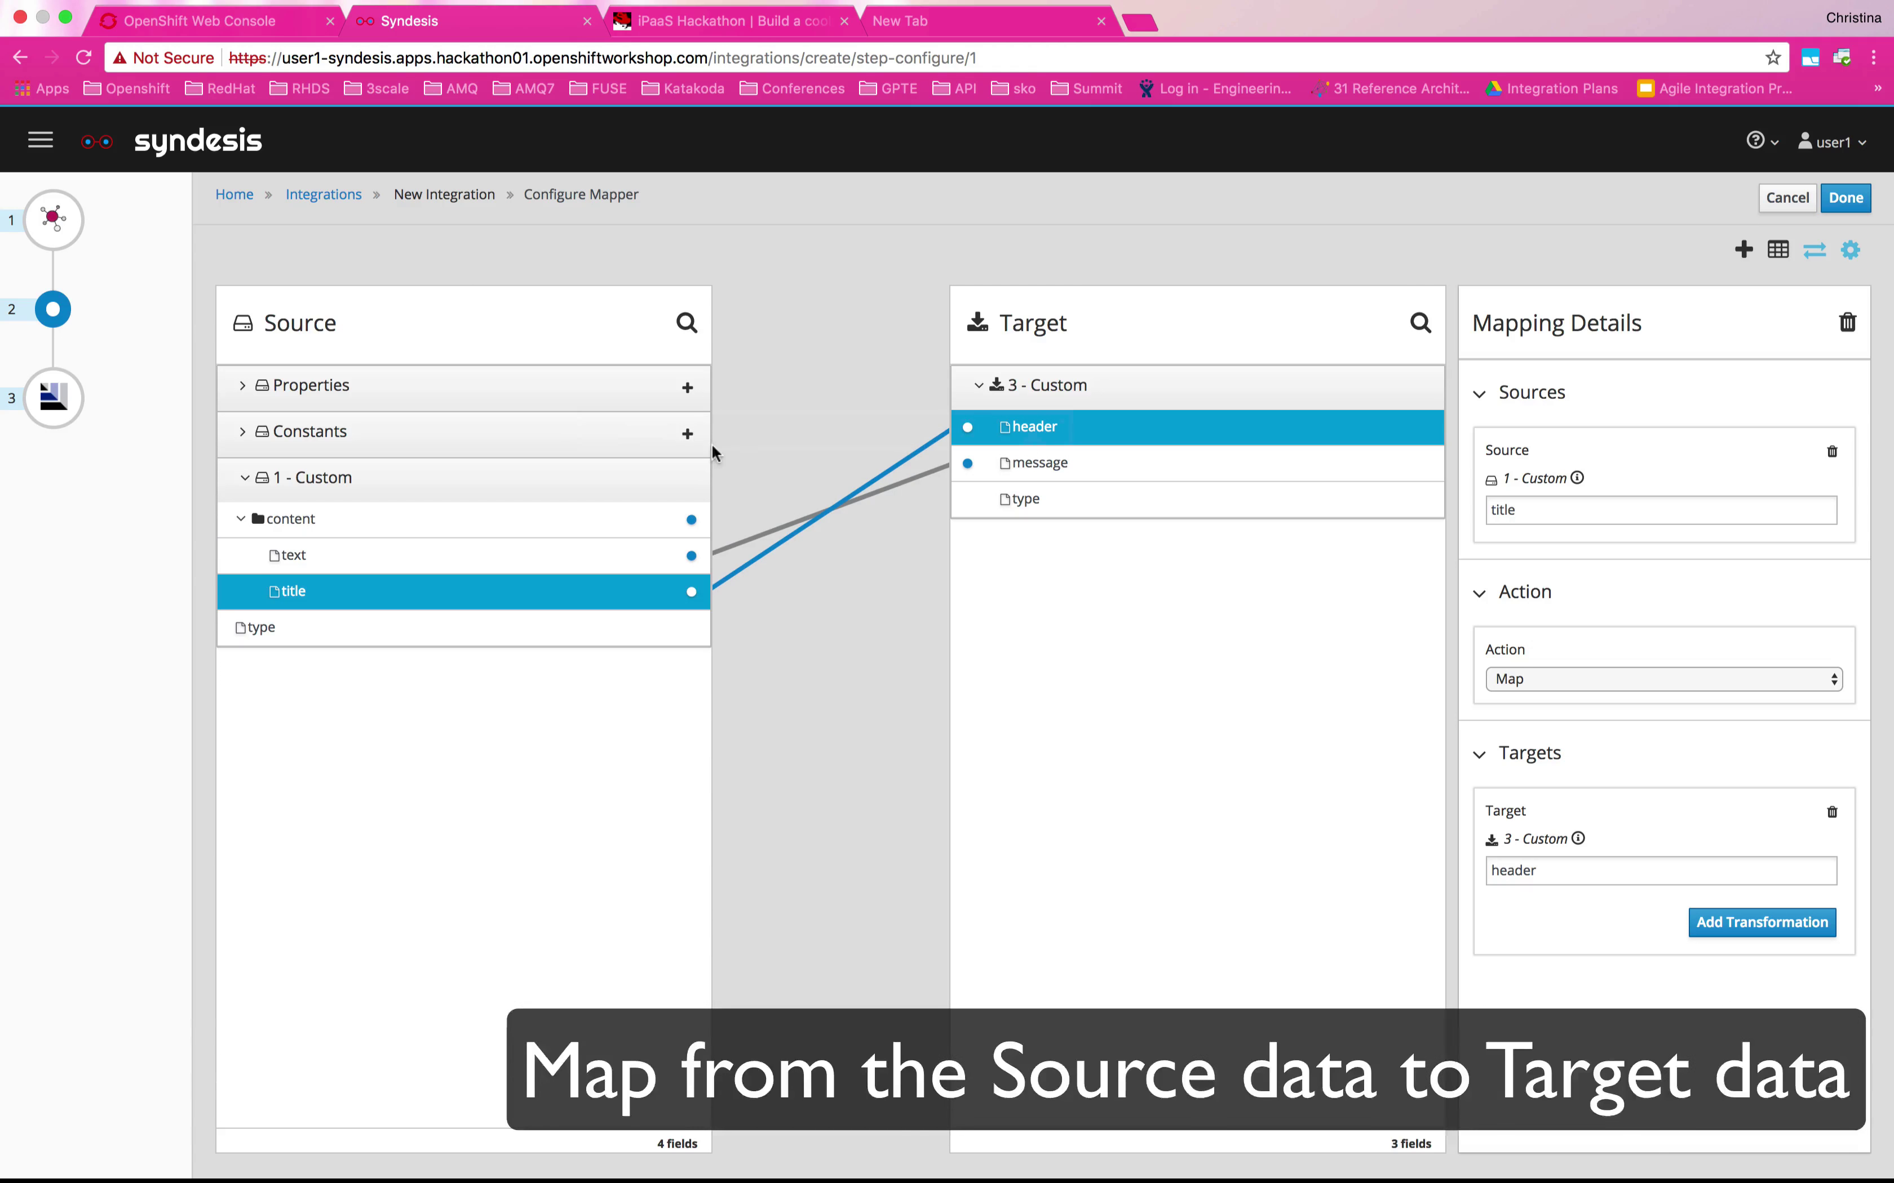
Create a String constant with the value Warning, map it to the target type field, and complete the data mapper
click(687, 434)
click(767, 619)
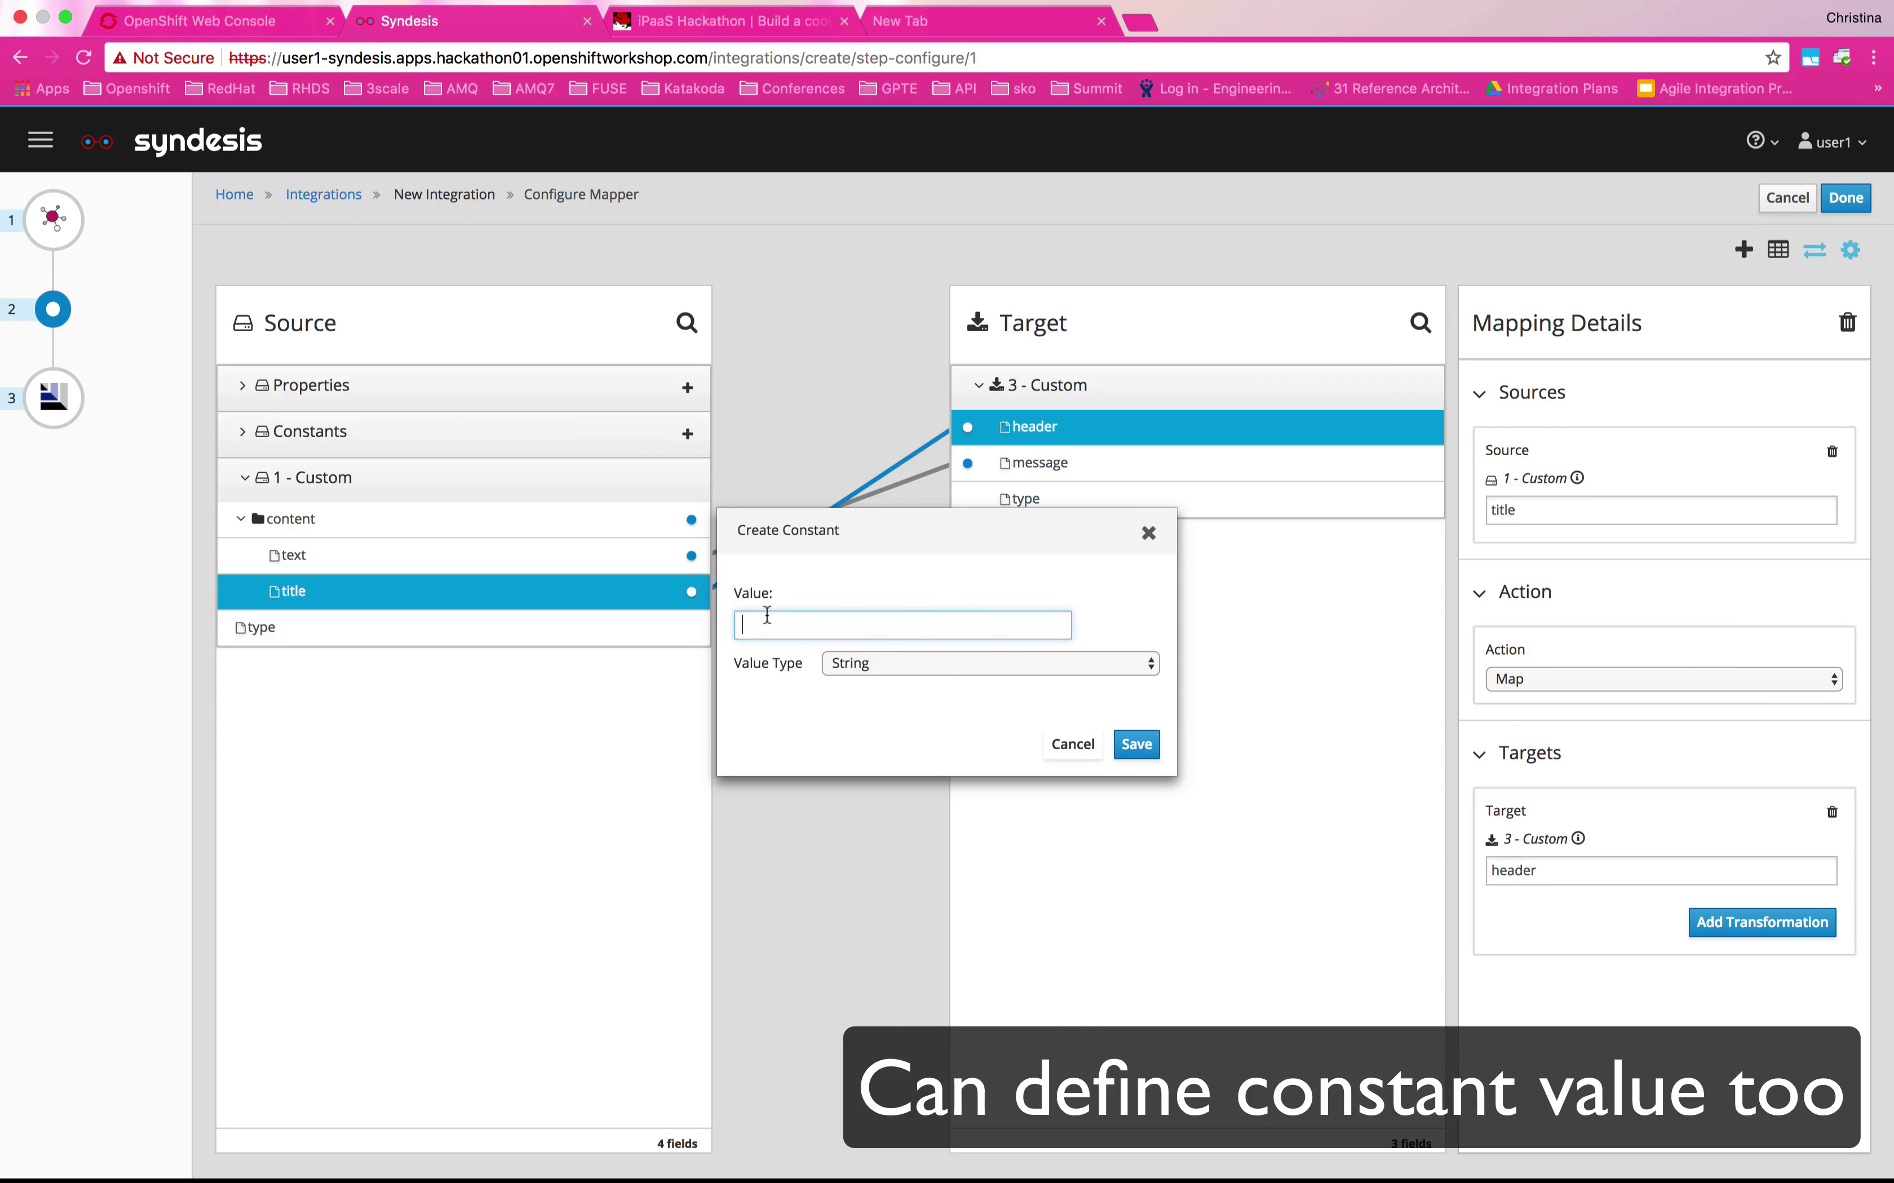
text(Warning)
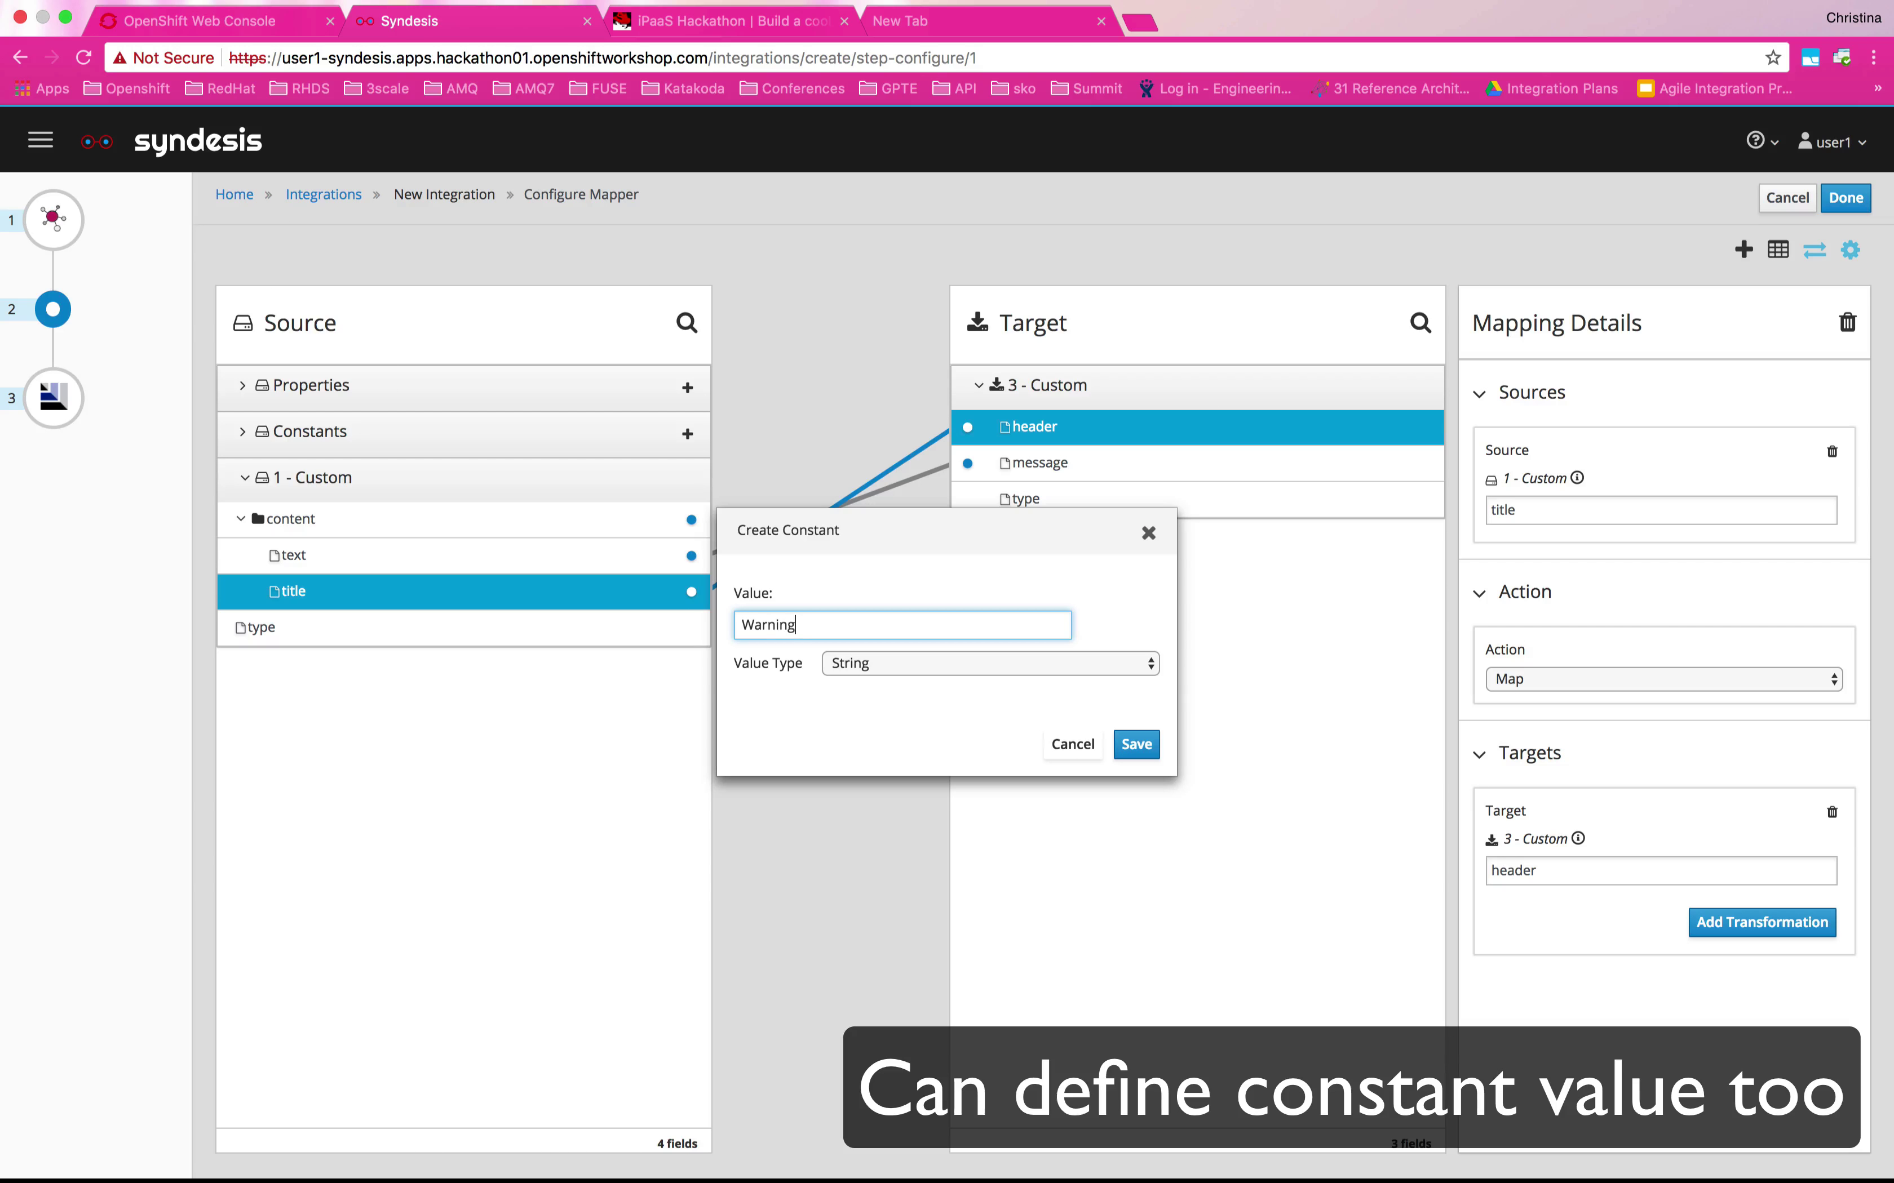
click(1136, 743)
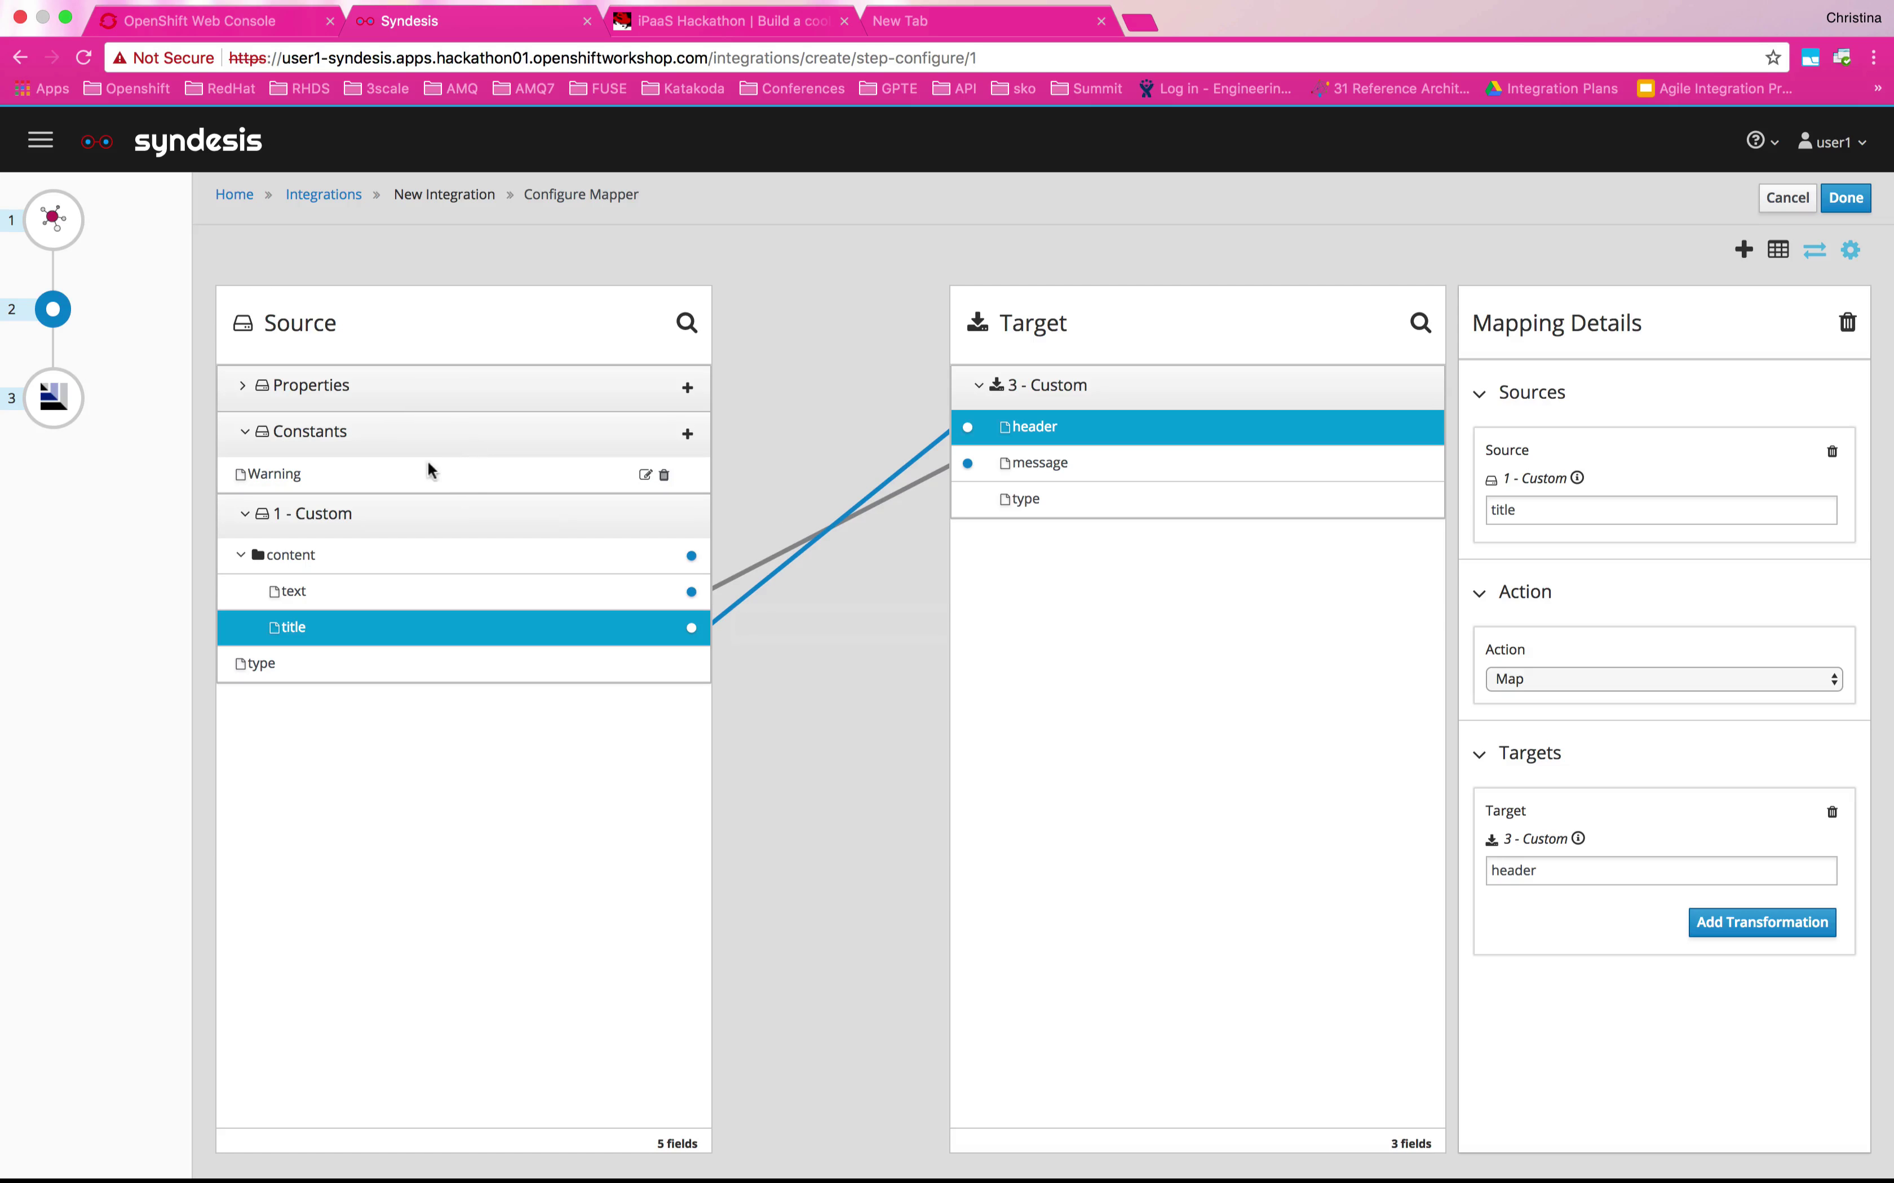
drag(428, 469, 1056, 517)
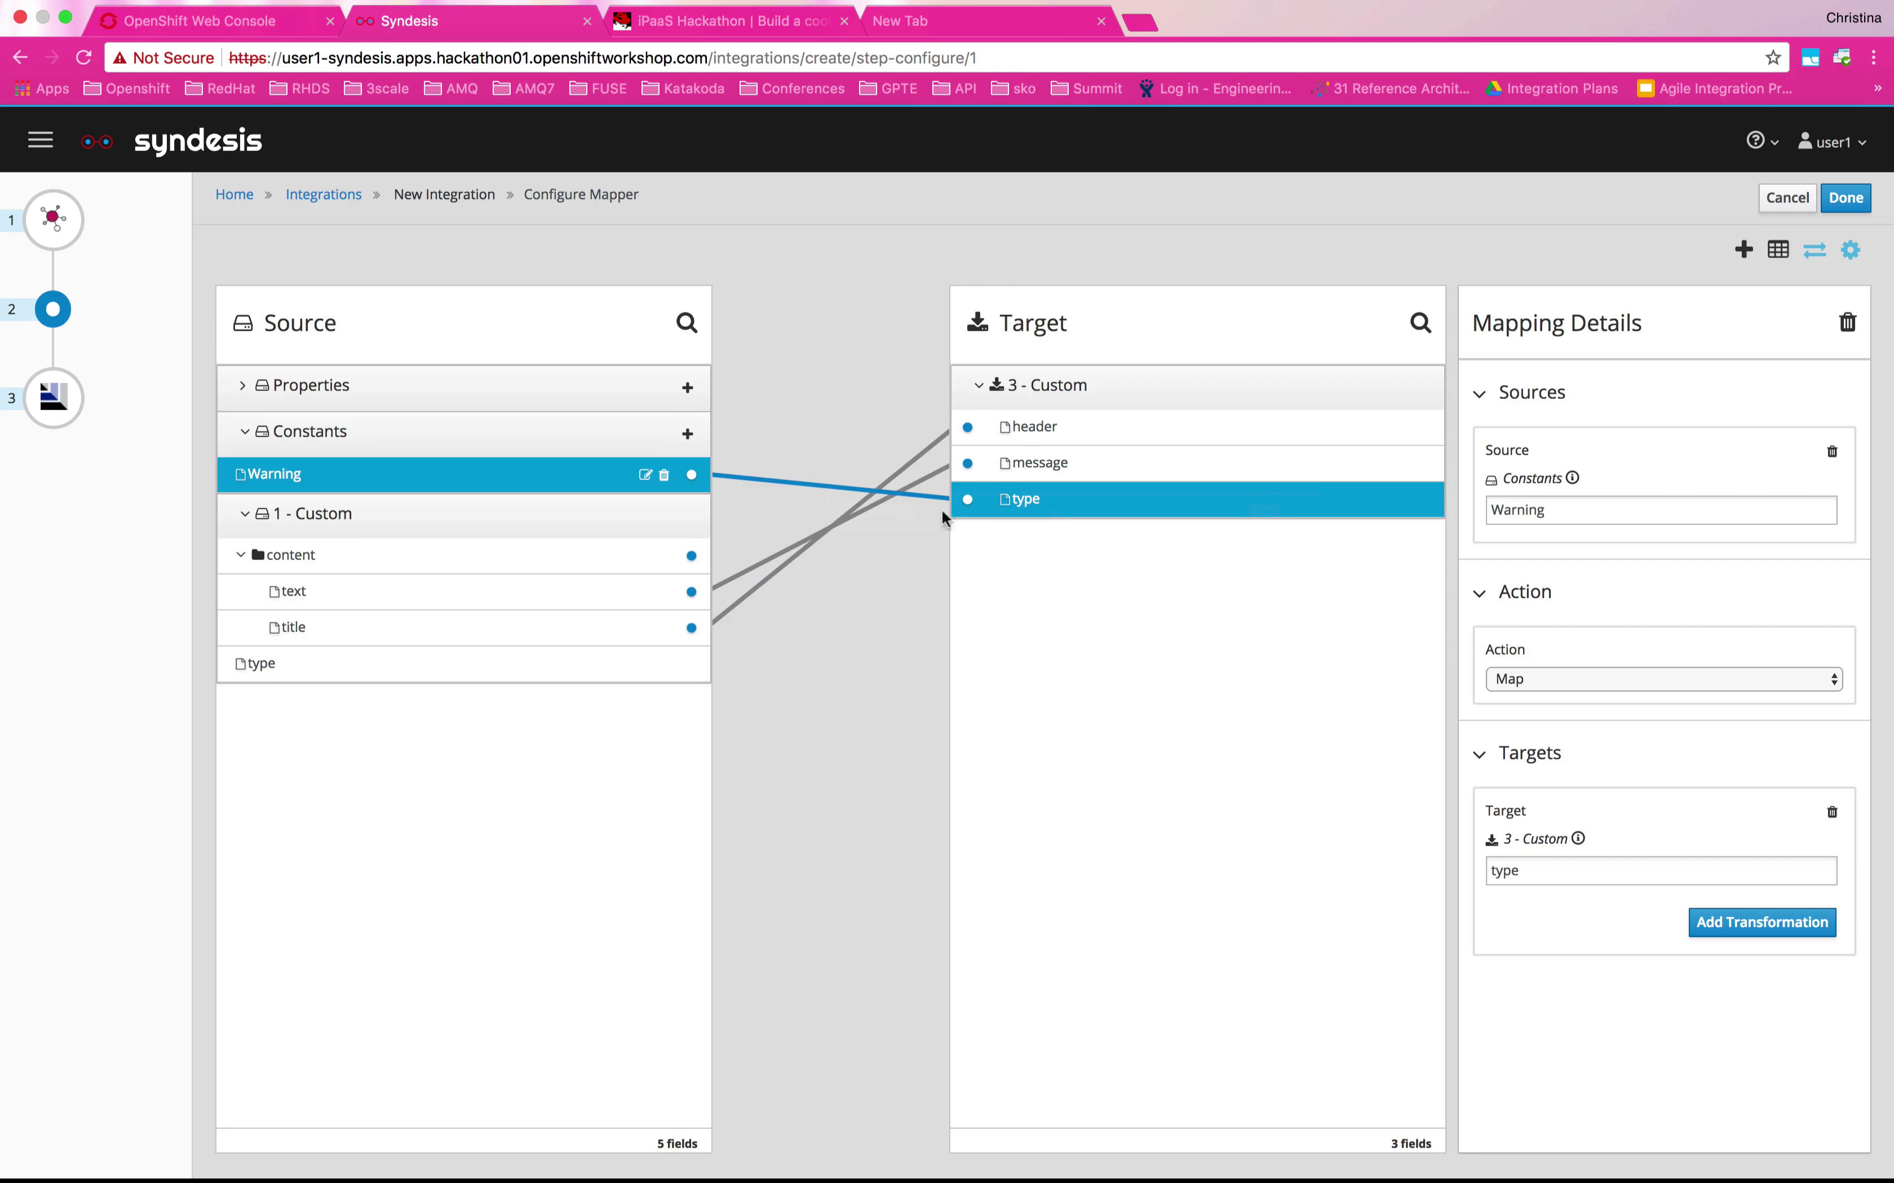
click(1850, 213)
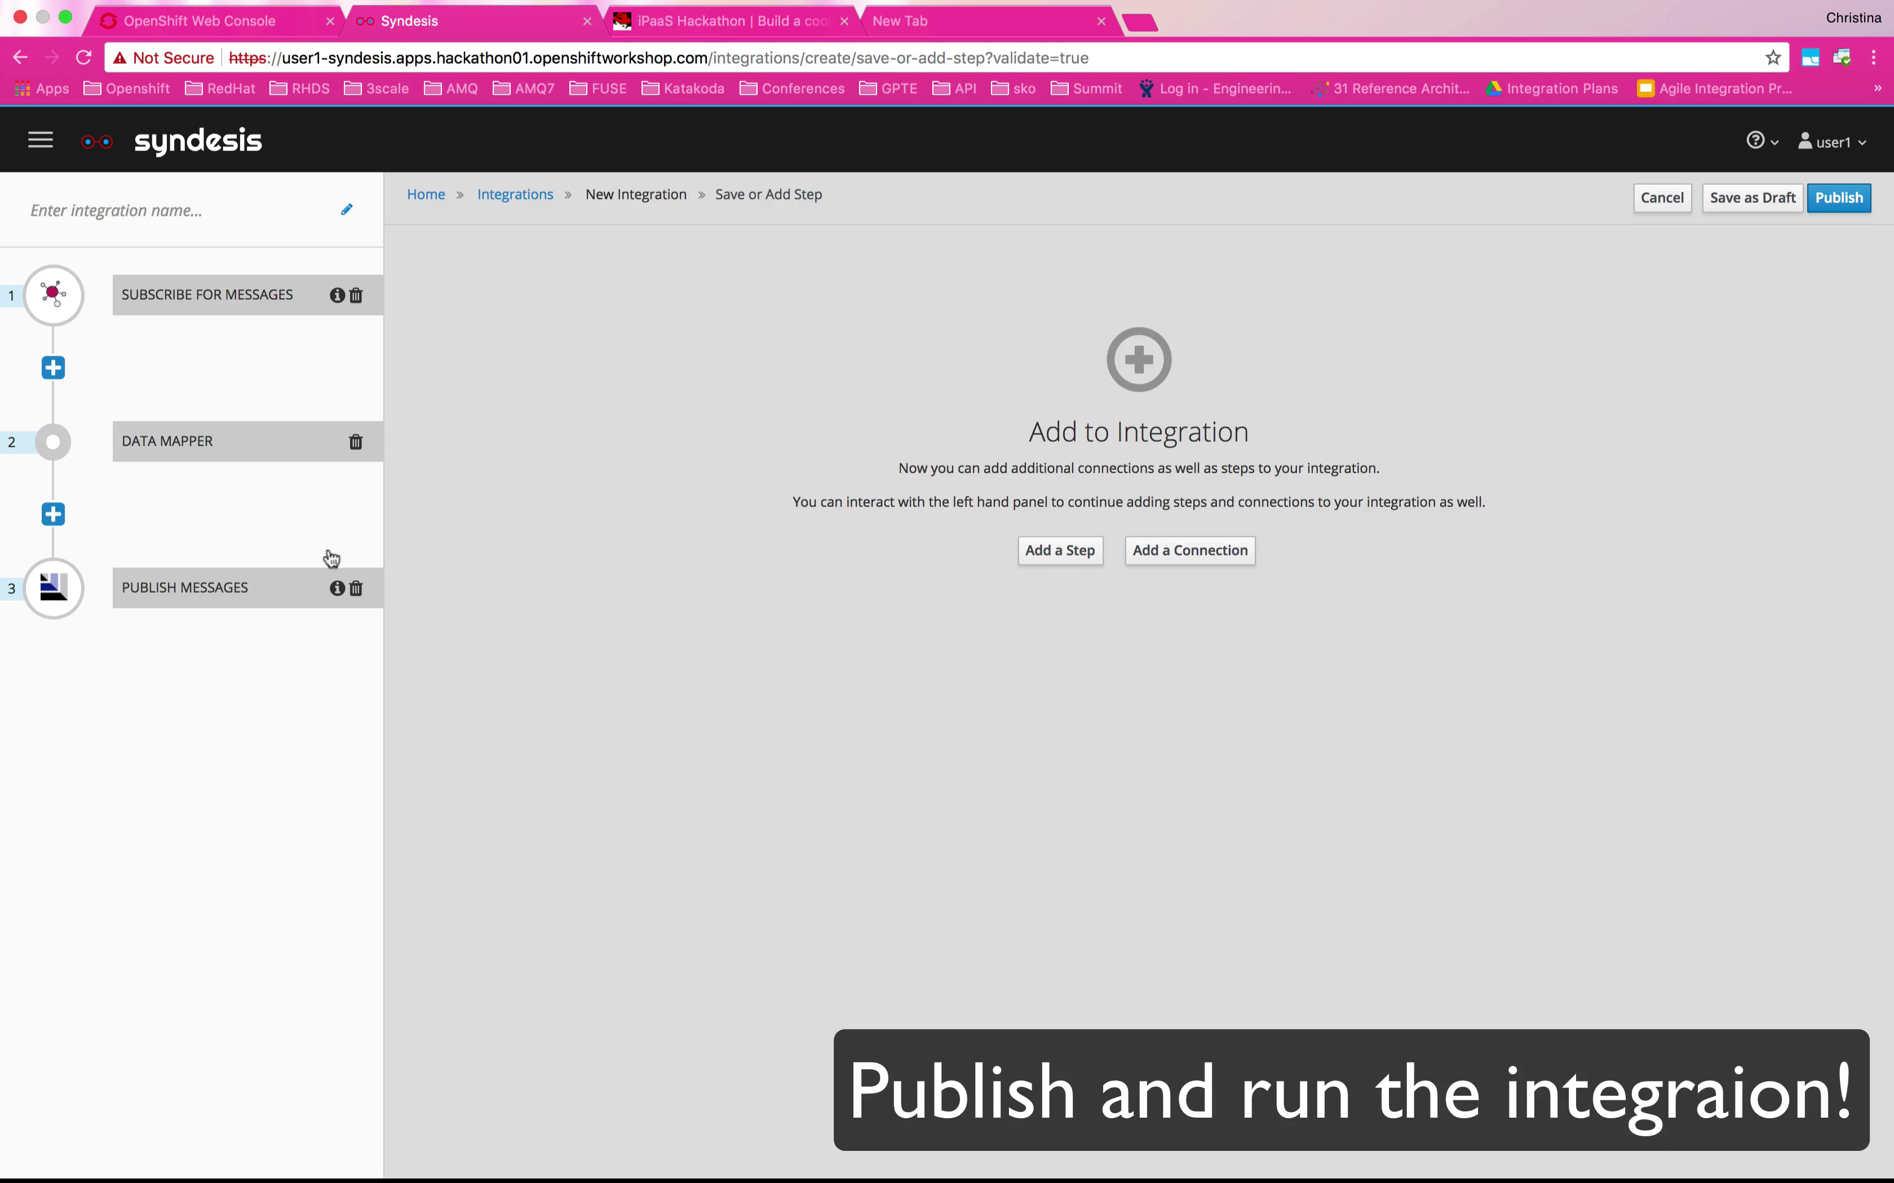
Publish the integration with the name sendnotification and the description "Sending notification"
click(1861, 209)
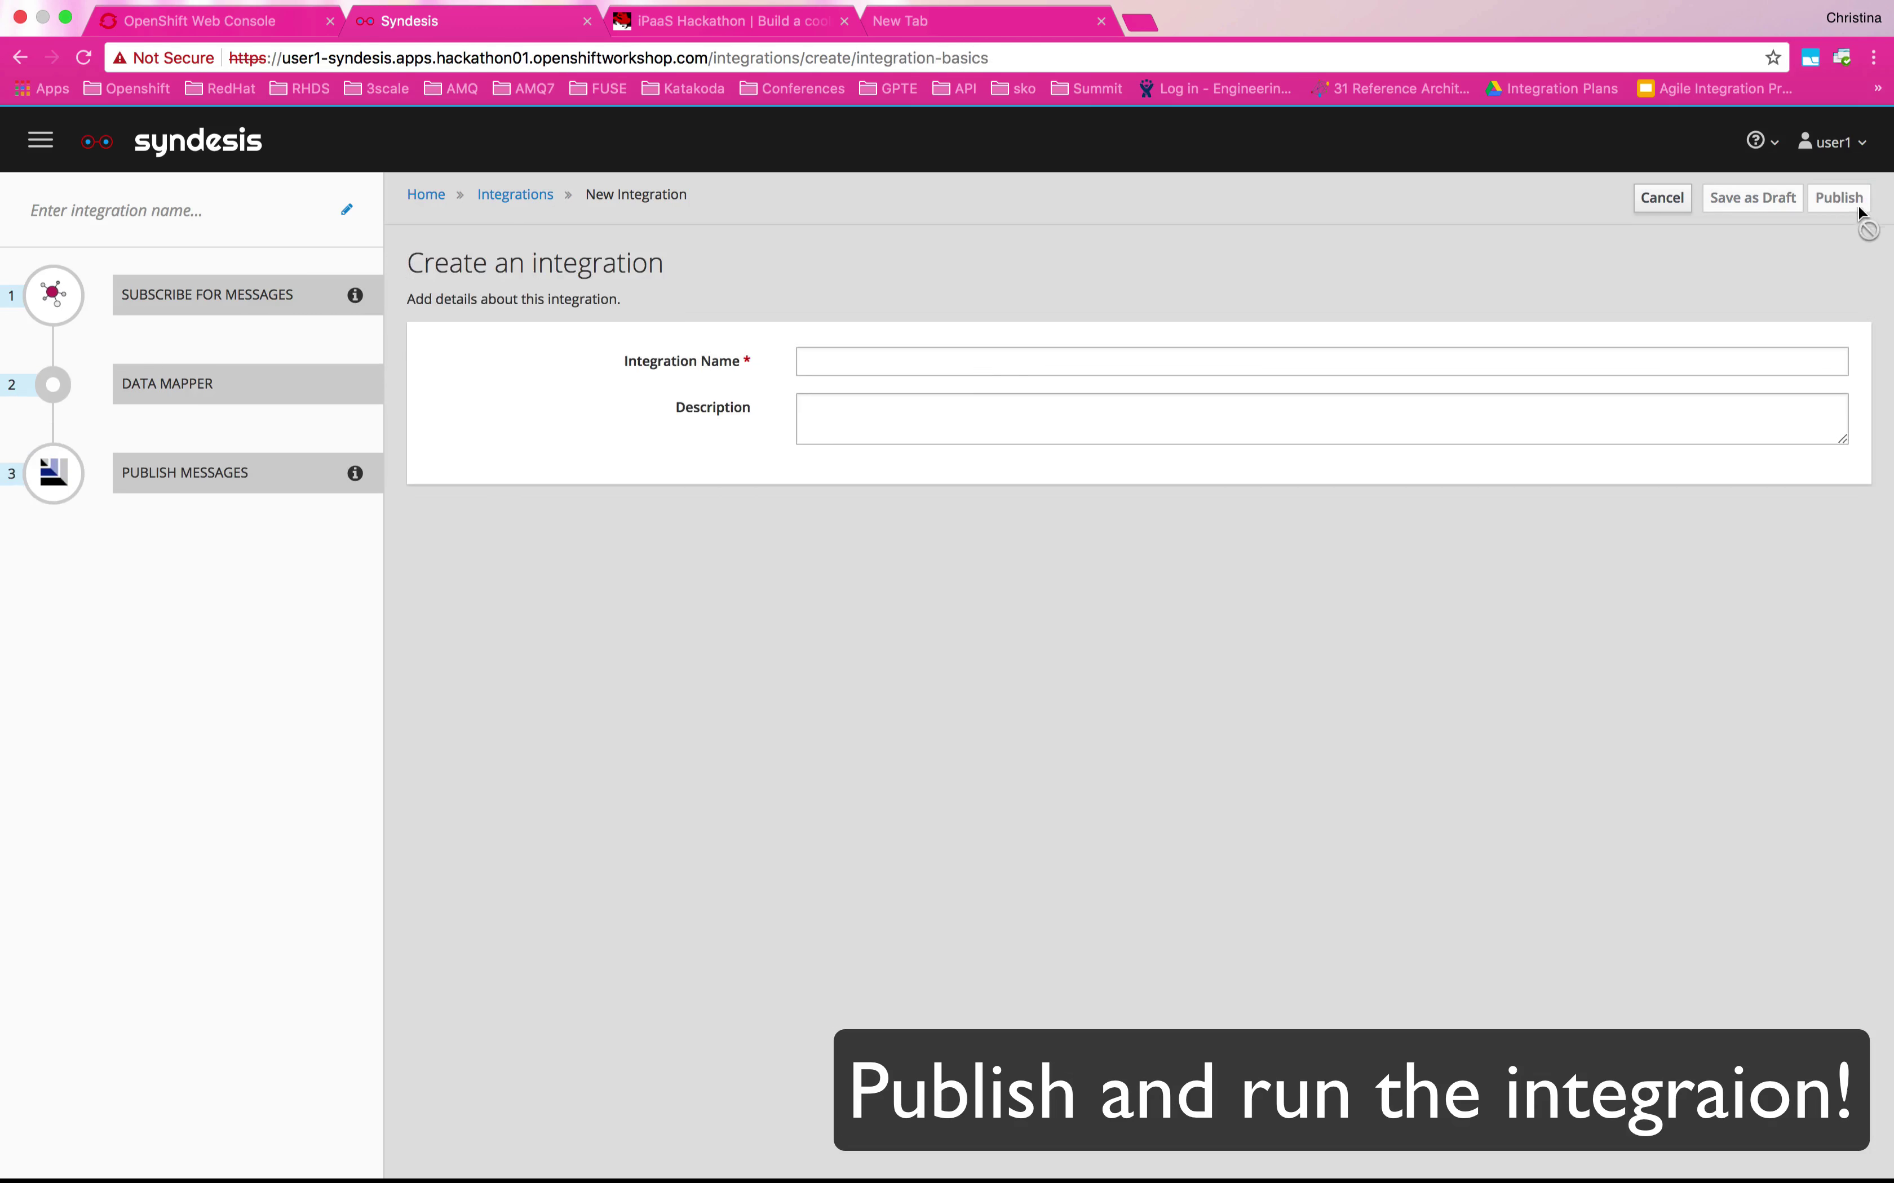
click(981, 364)
text(s)
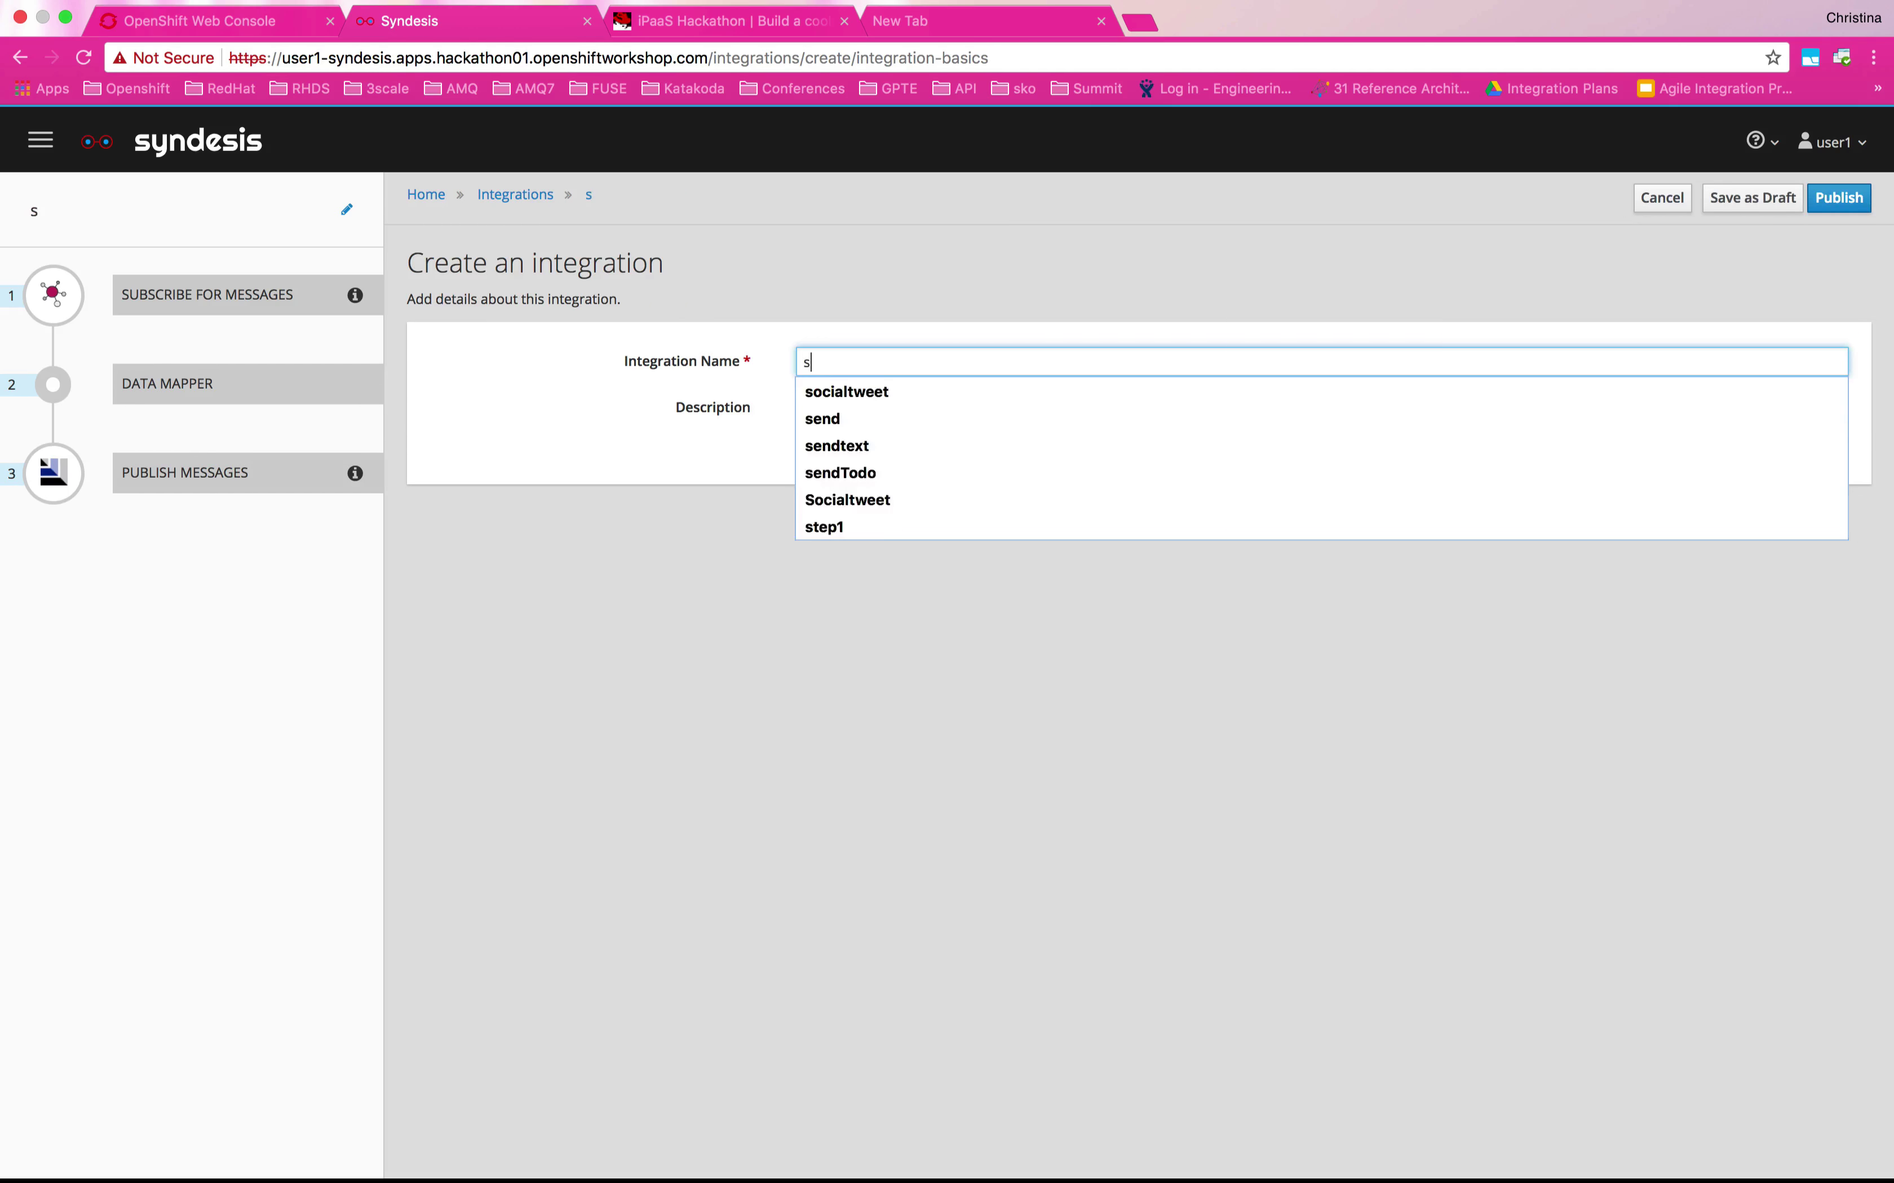
text(endnotification)
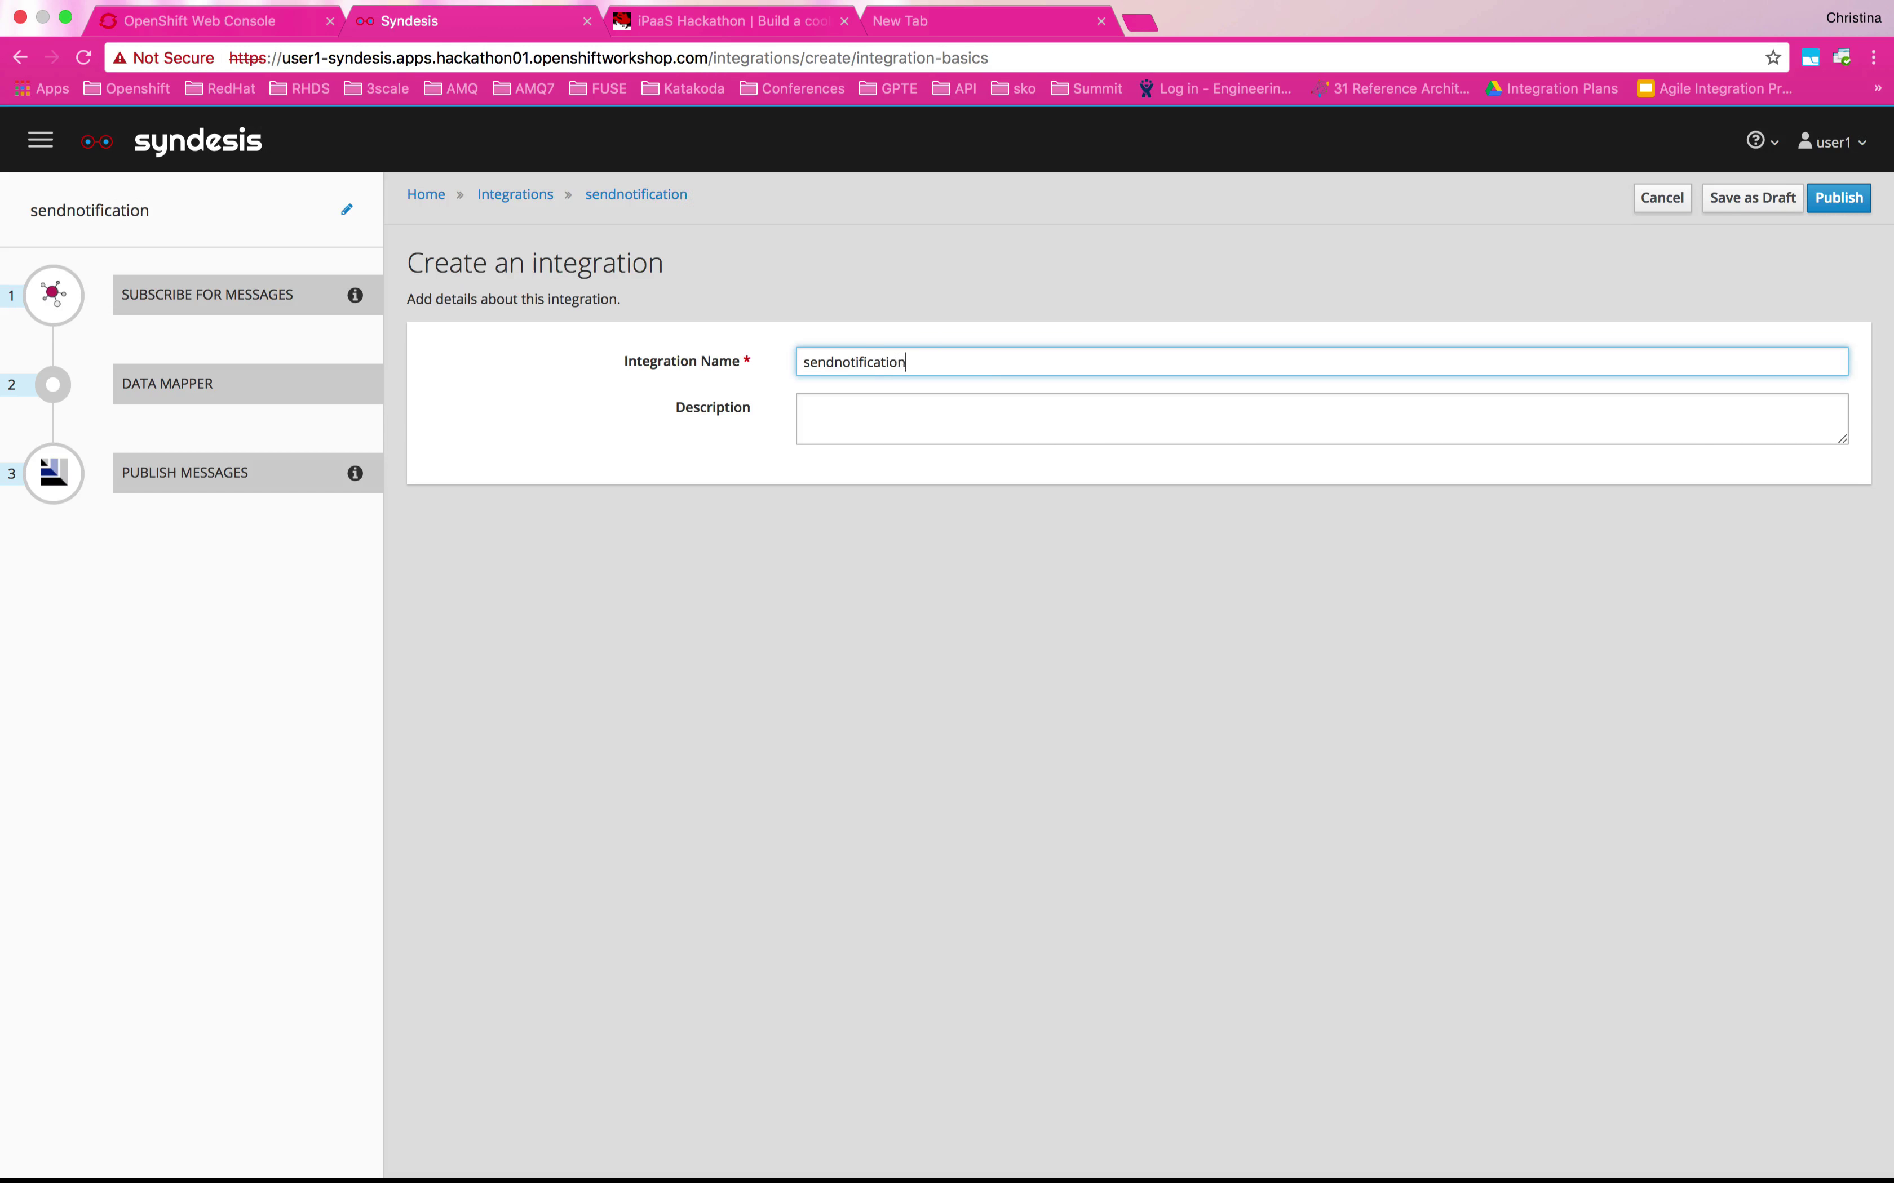
key(Tab)
text(Se)
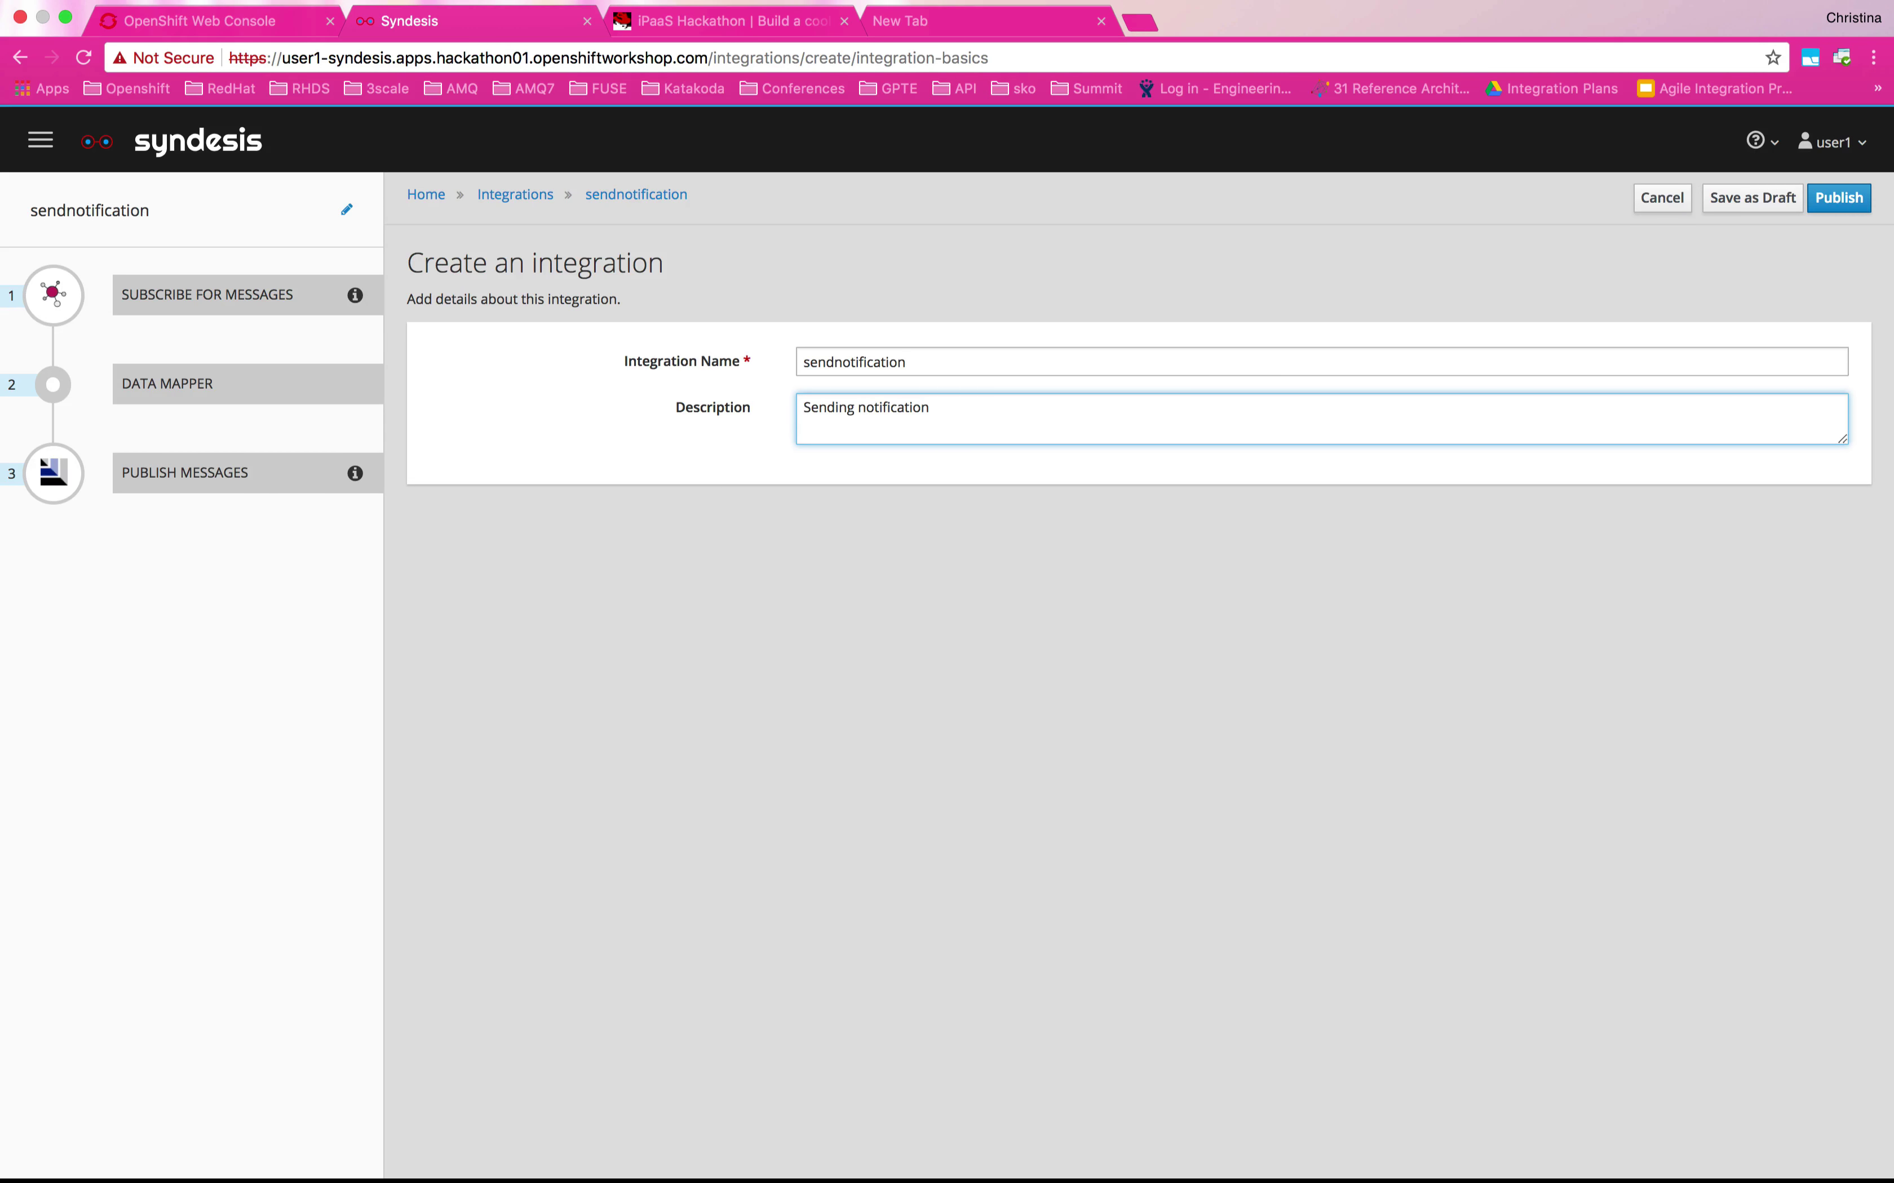
click(1838, 198)
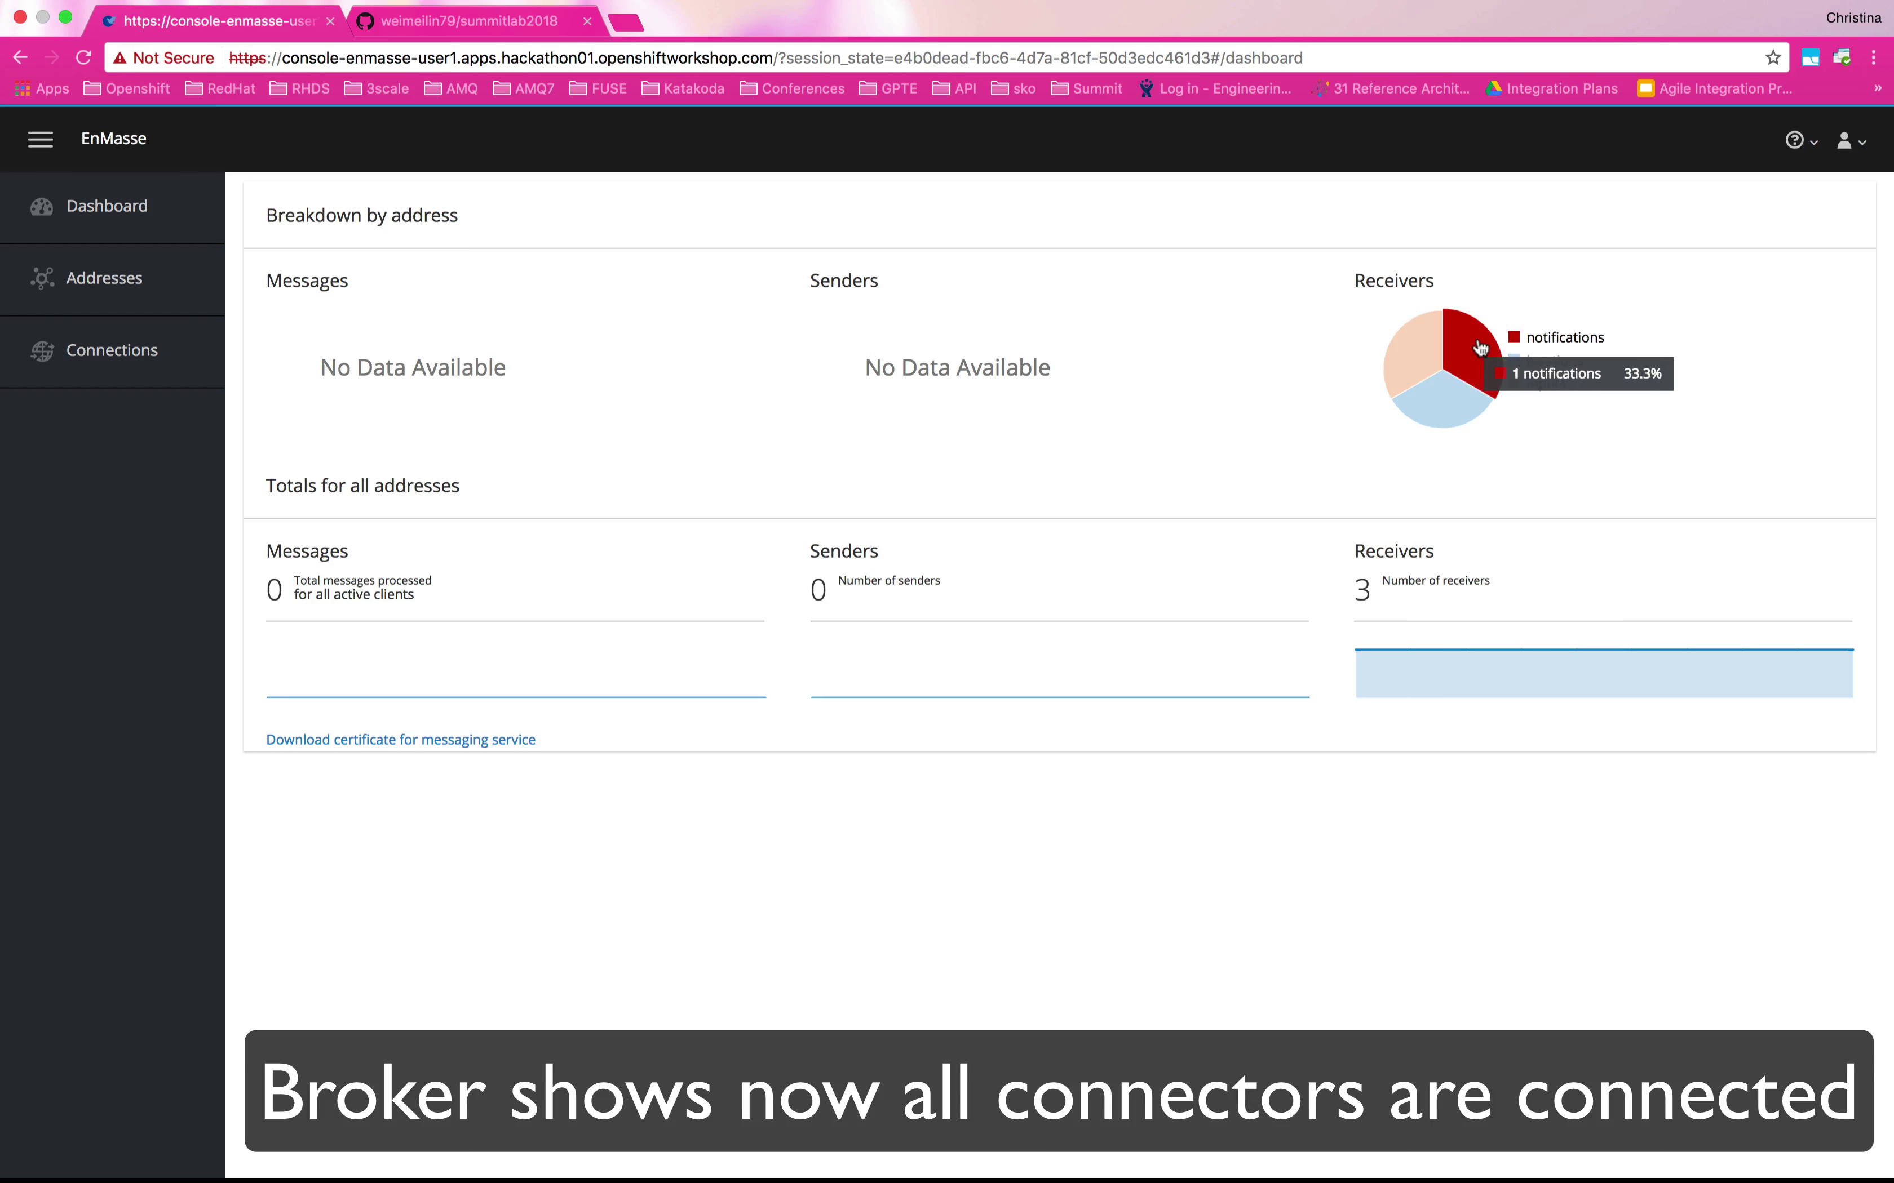
Switch to the EnMasse console, check the receivers breakdown, and expand the inputs and notifications addresses
mouse_move(1452, 411)
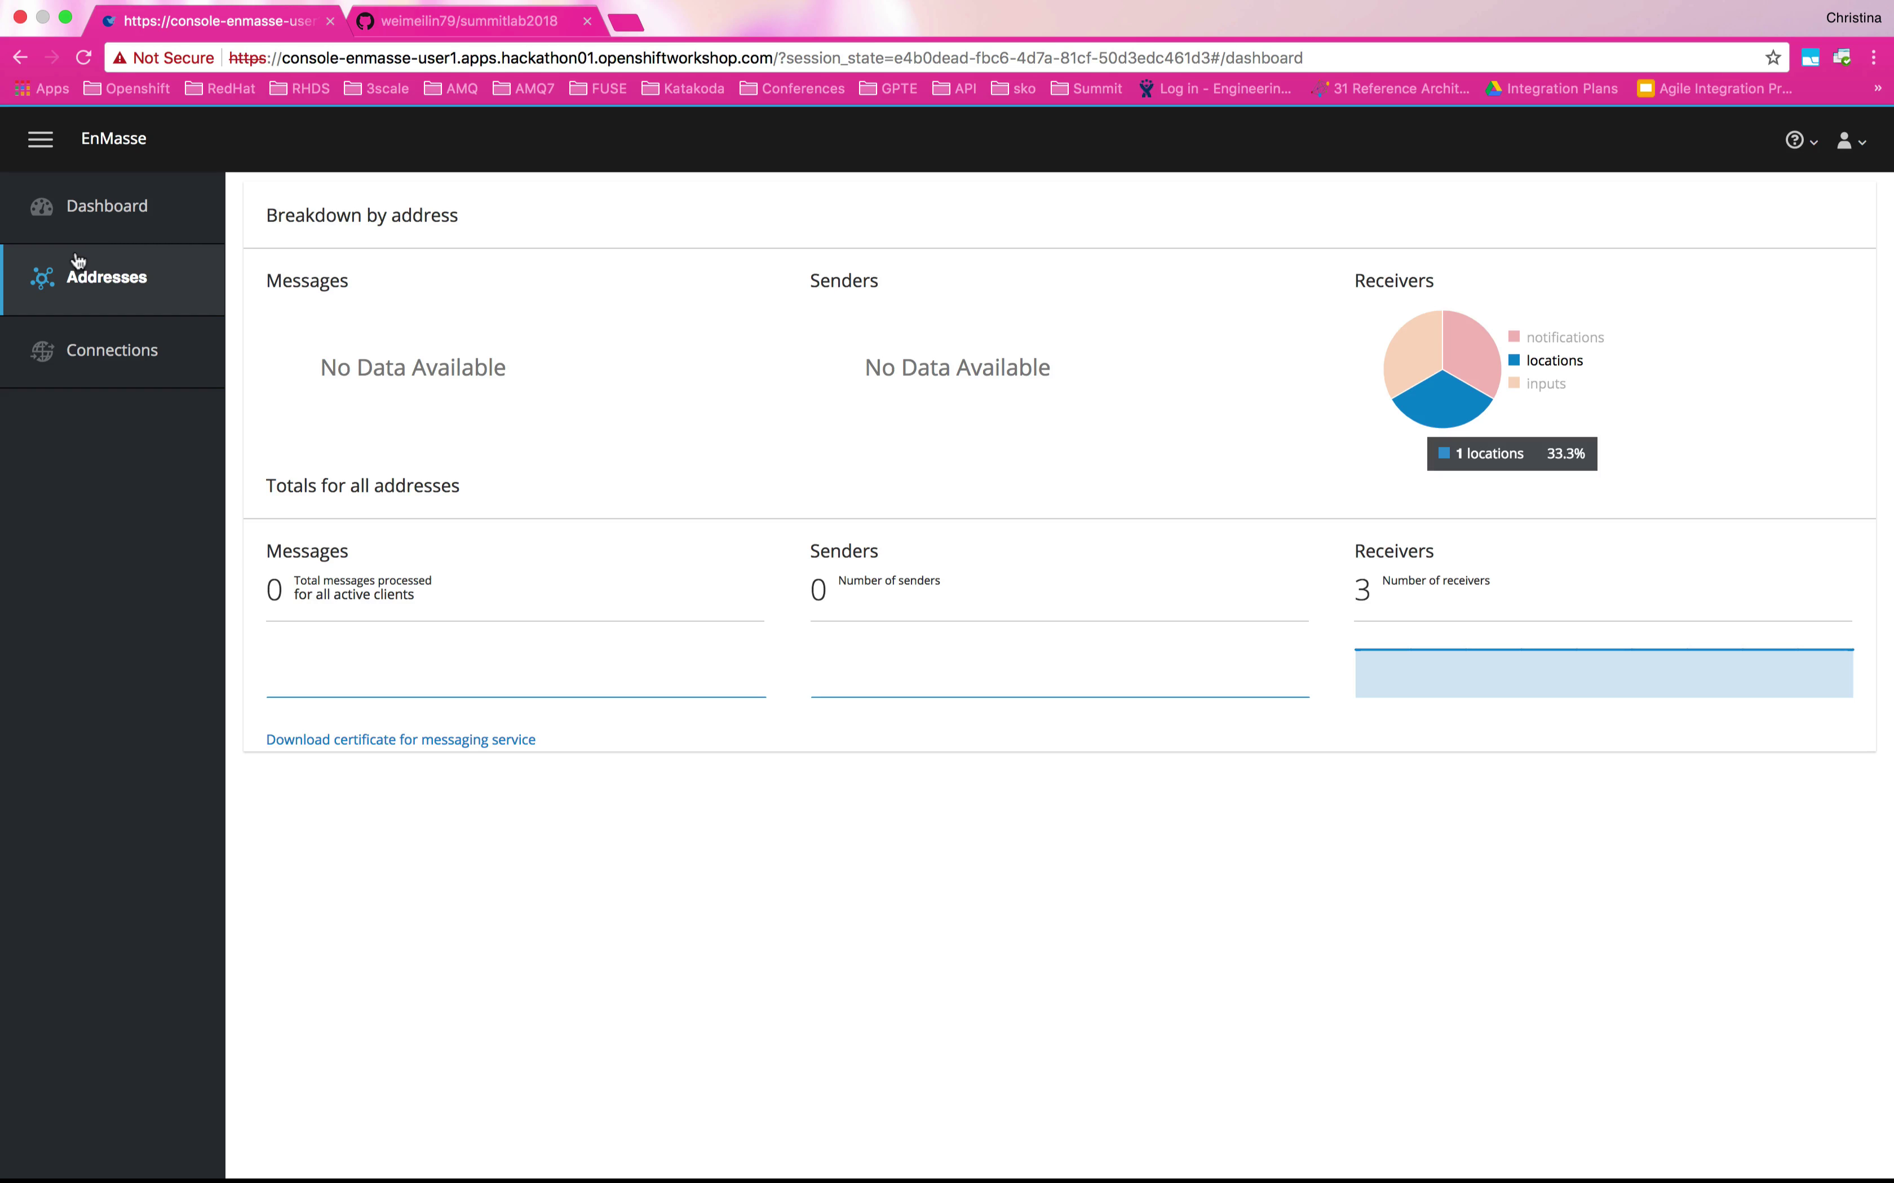
click(140, 309)
click(268, 342)
click(272, 594)
click(273, 591)
click(268, 669)
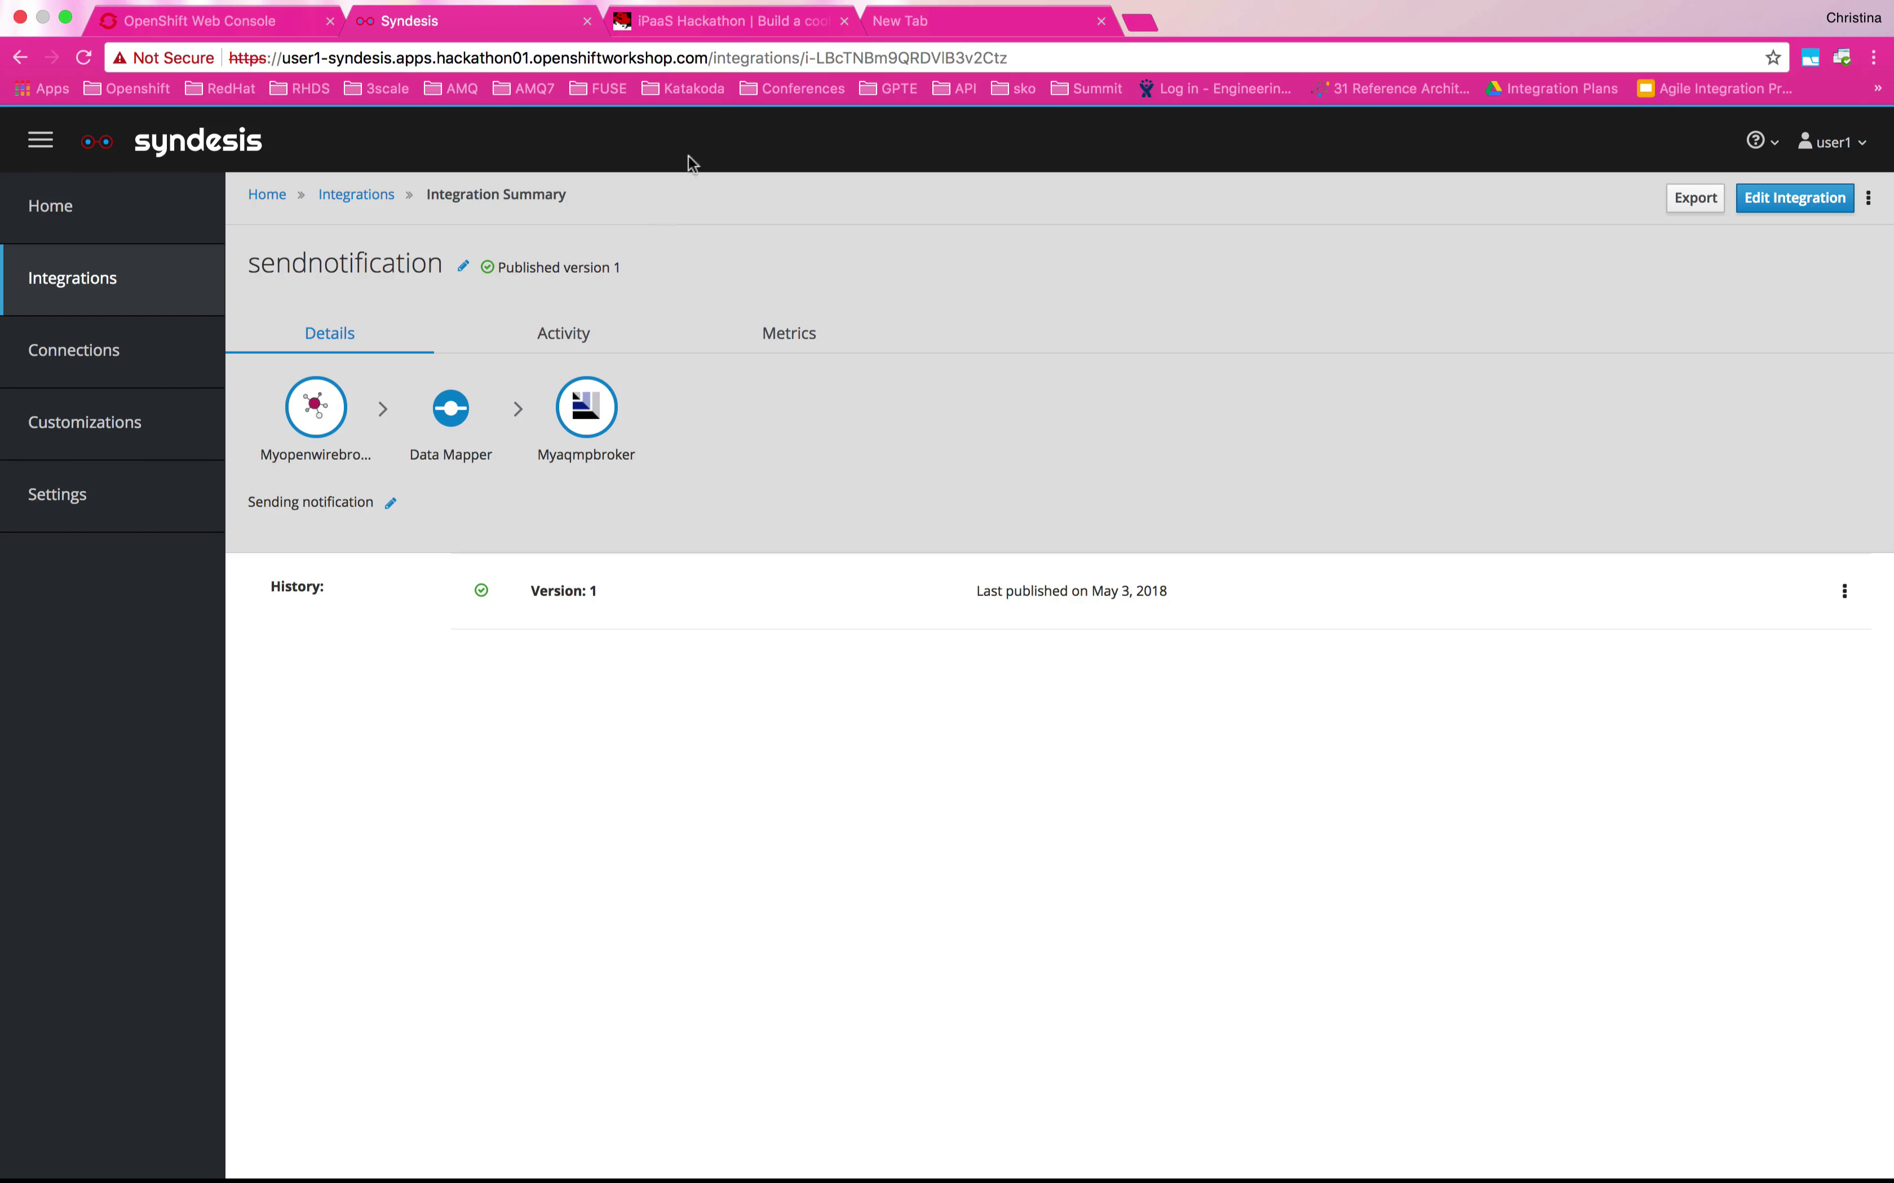
In the iPaaS Hackathon app, submit an Announcement with a first name as the title and "Hello!!" as the text
click(758, 23)
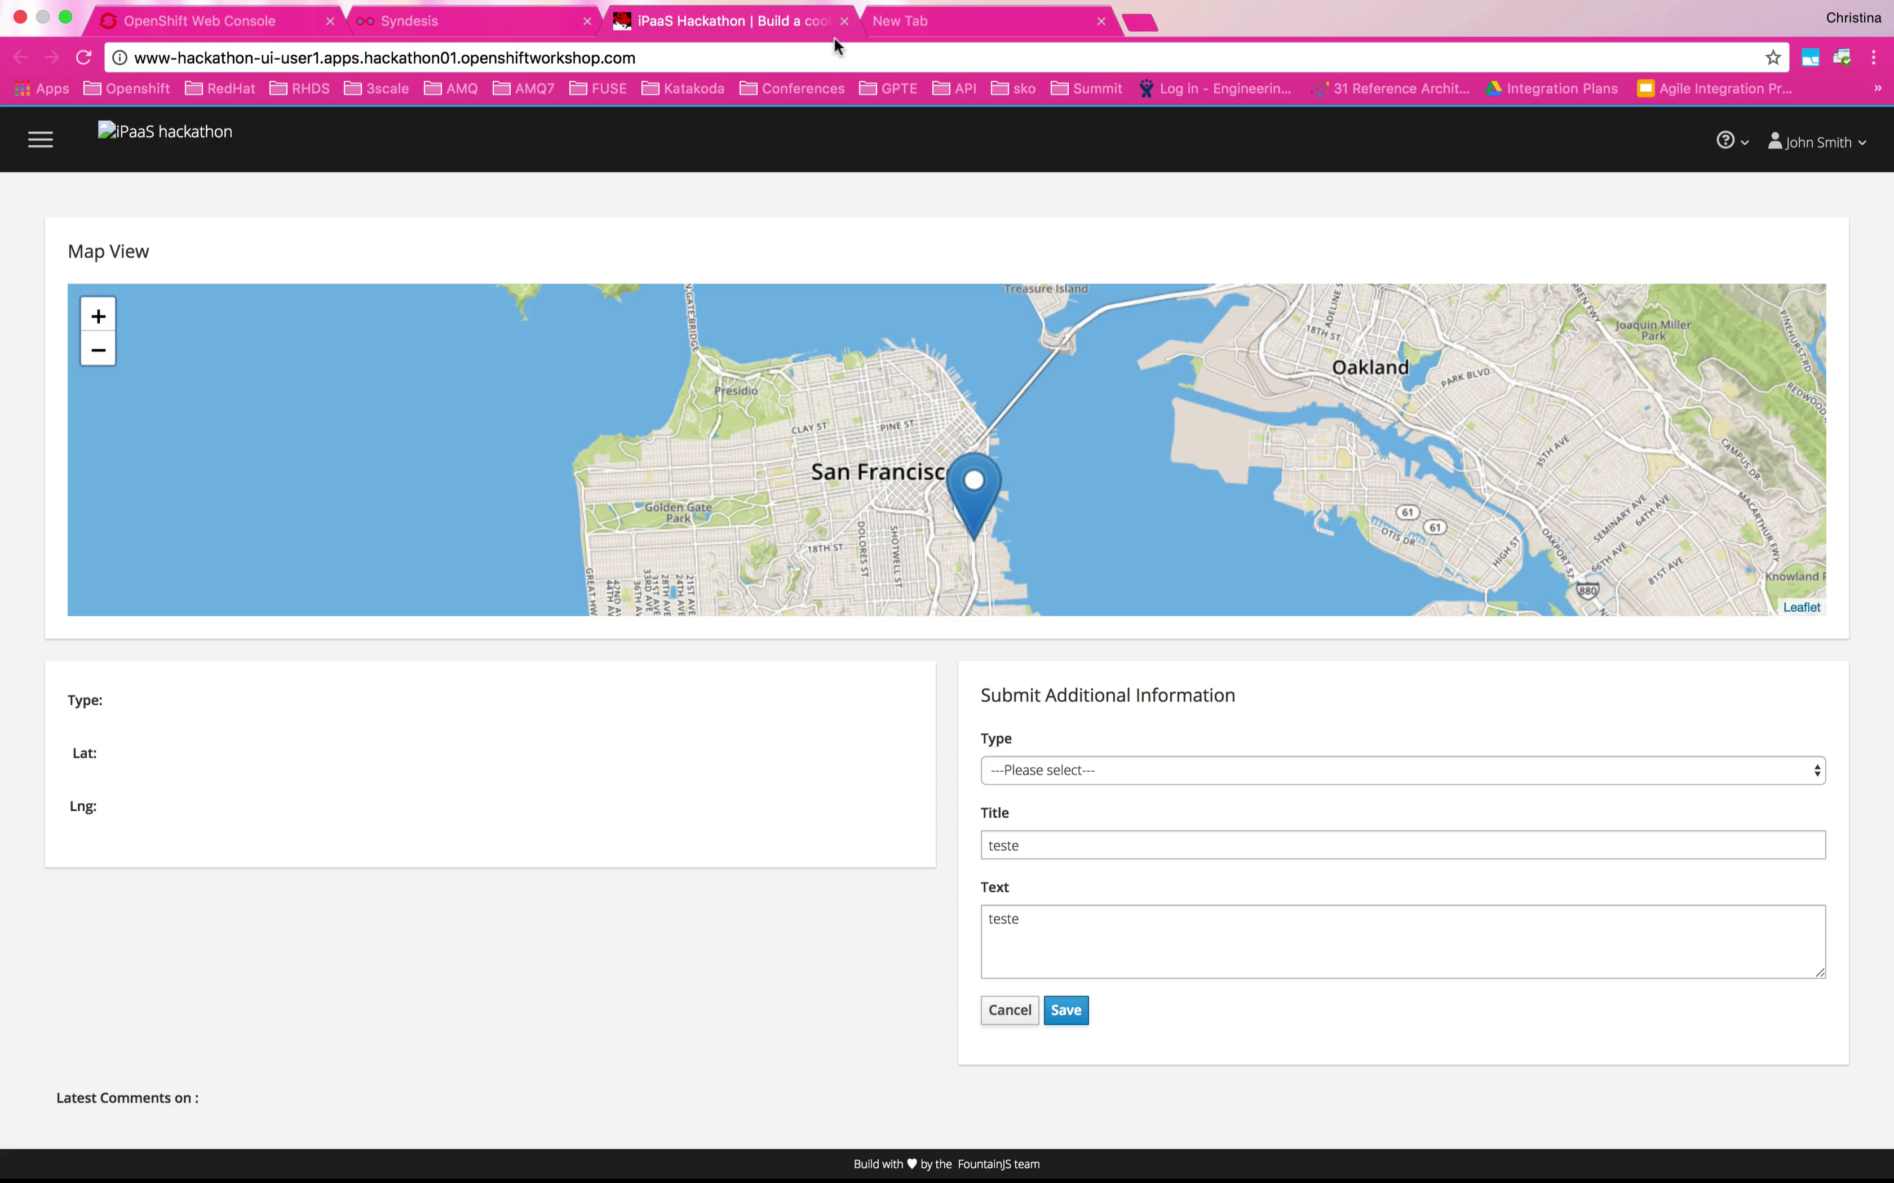
click(1123, 773)
click(1122, 785)
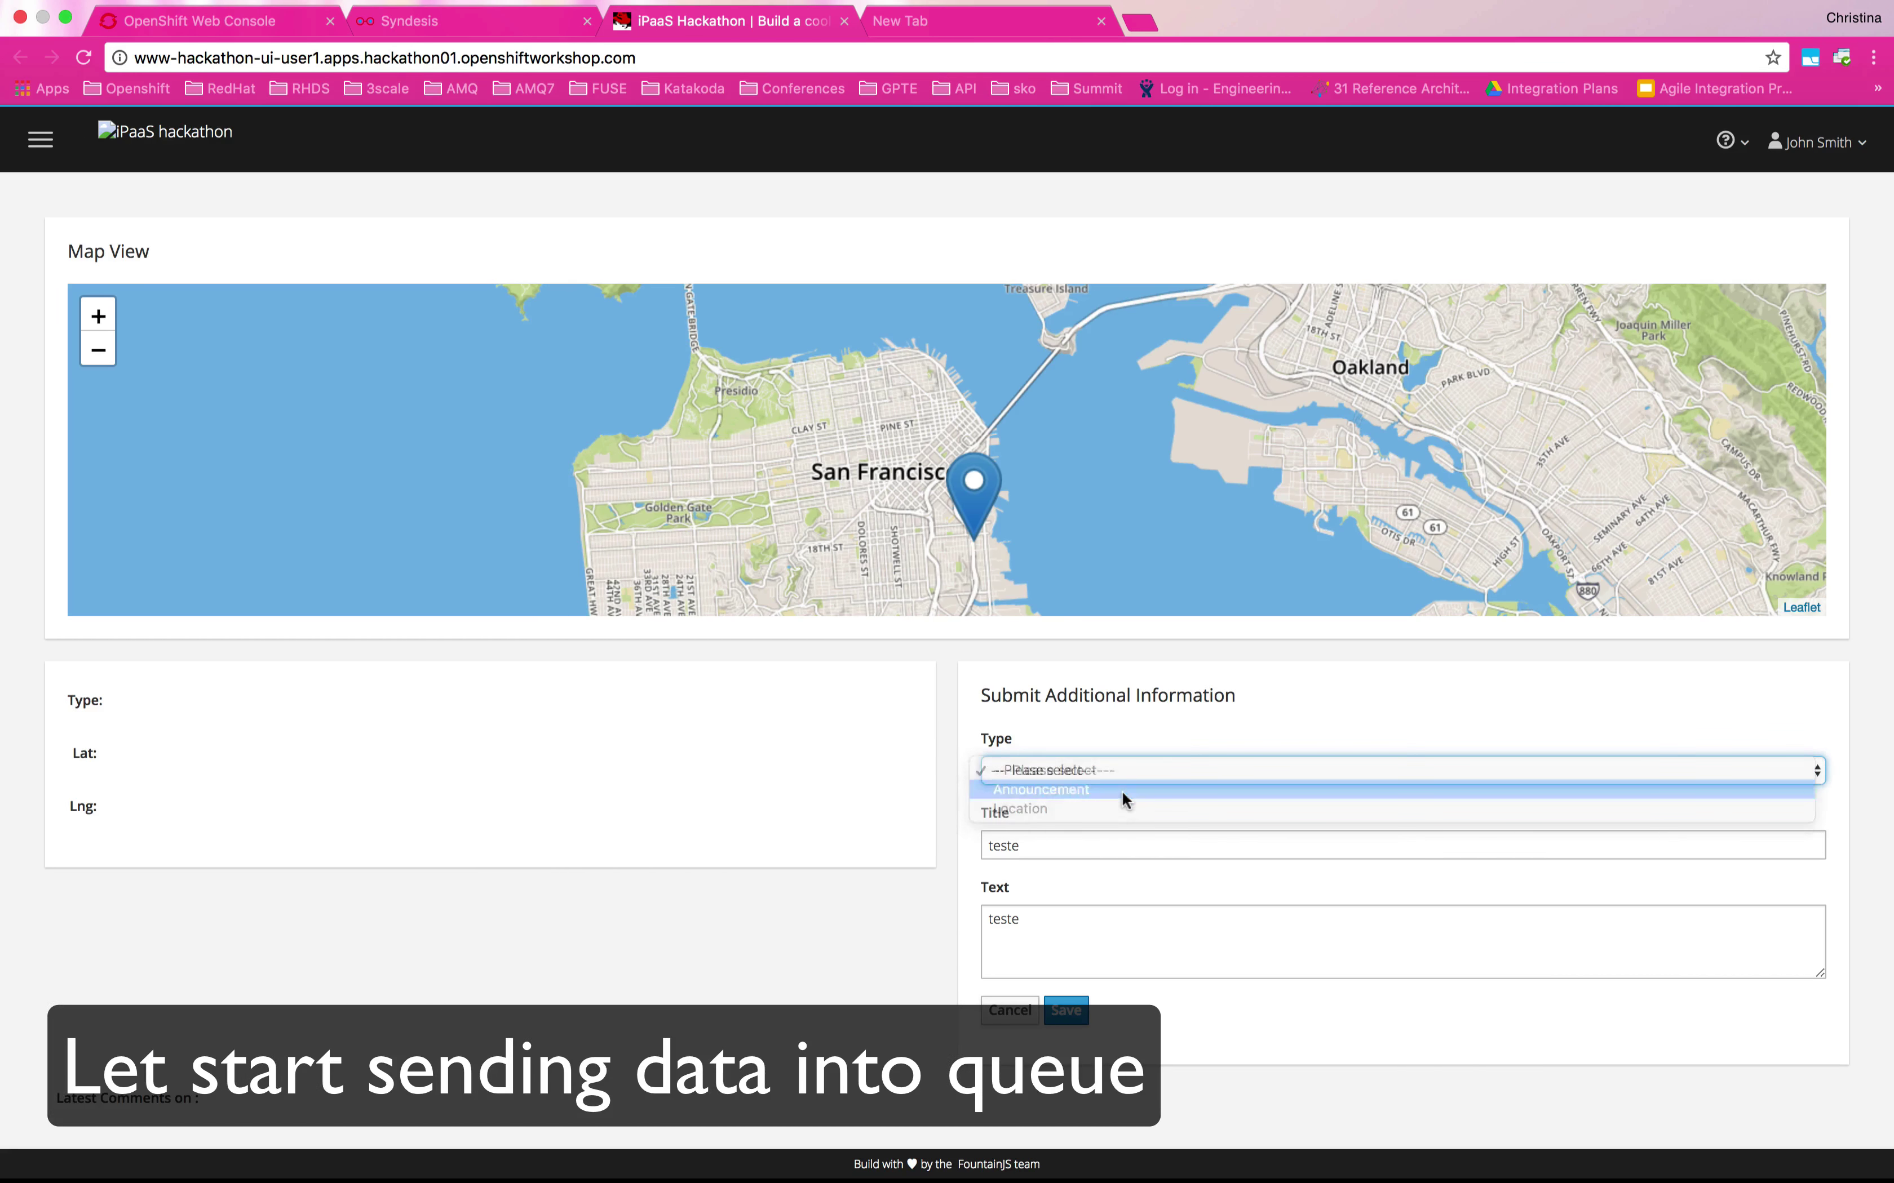
click(1122, 848)
double_click(1122, 847)
text(Chr)
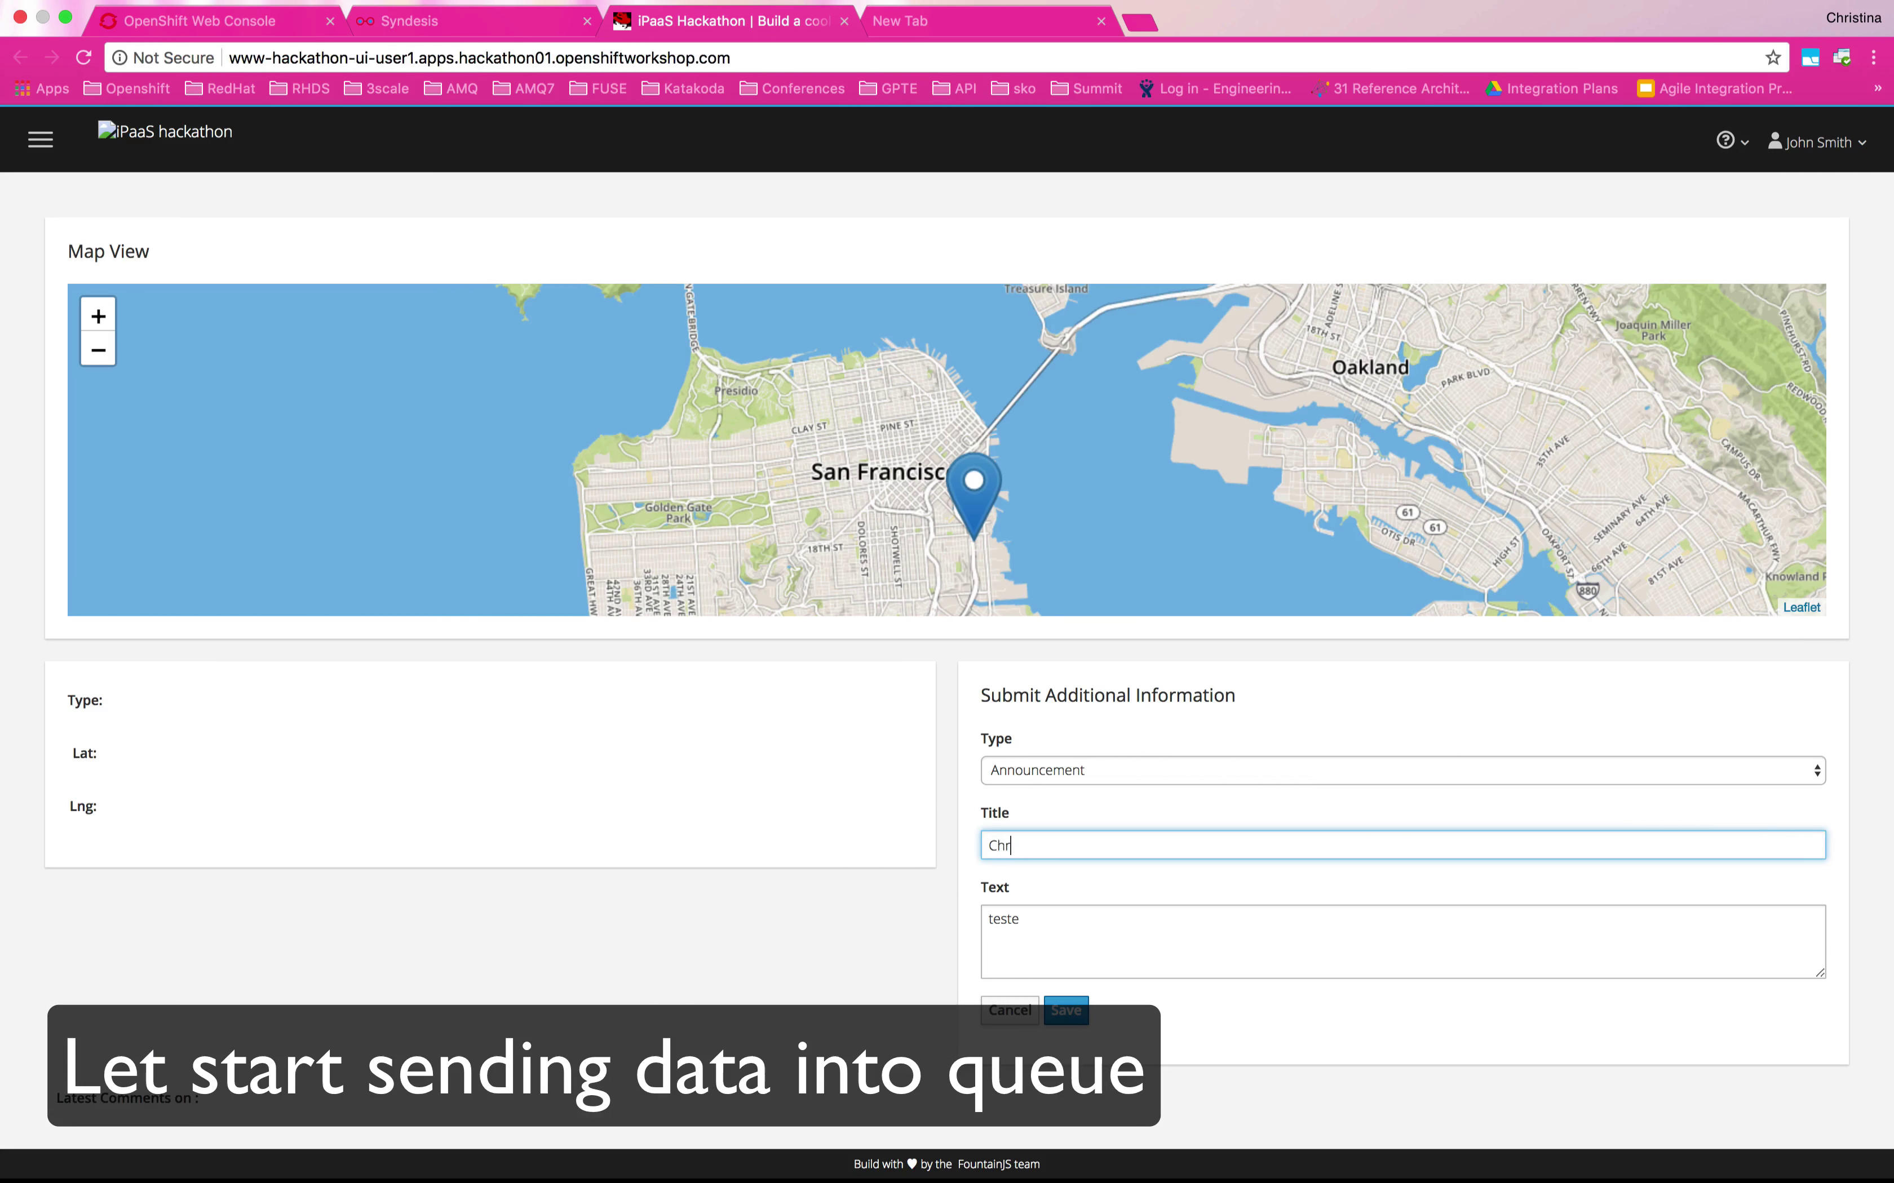
text(istina)
drag(1103, 921, 872, 918)
text(Hello!!)
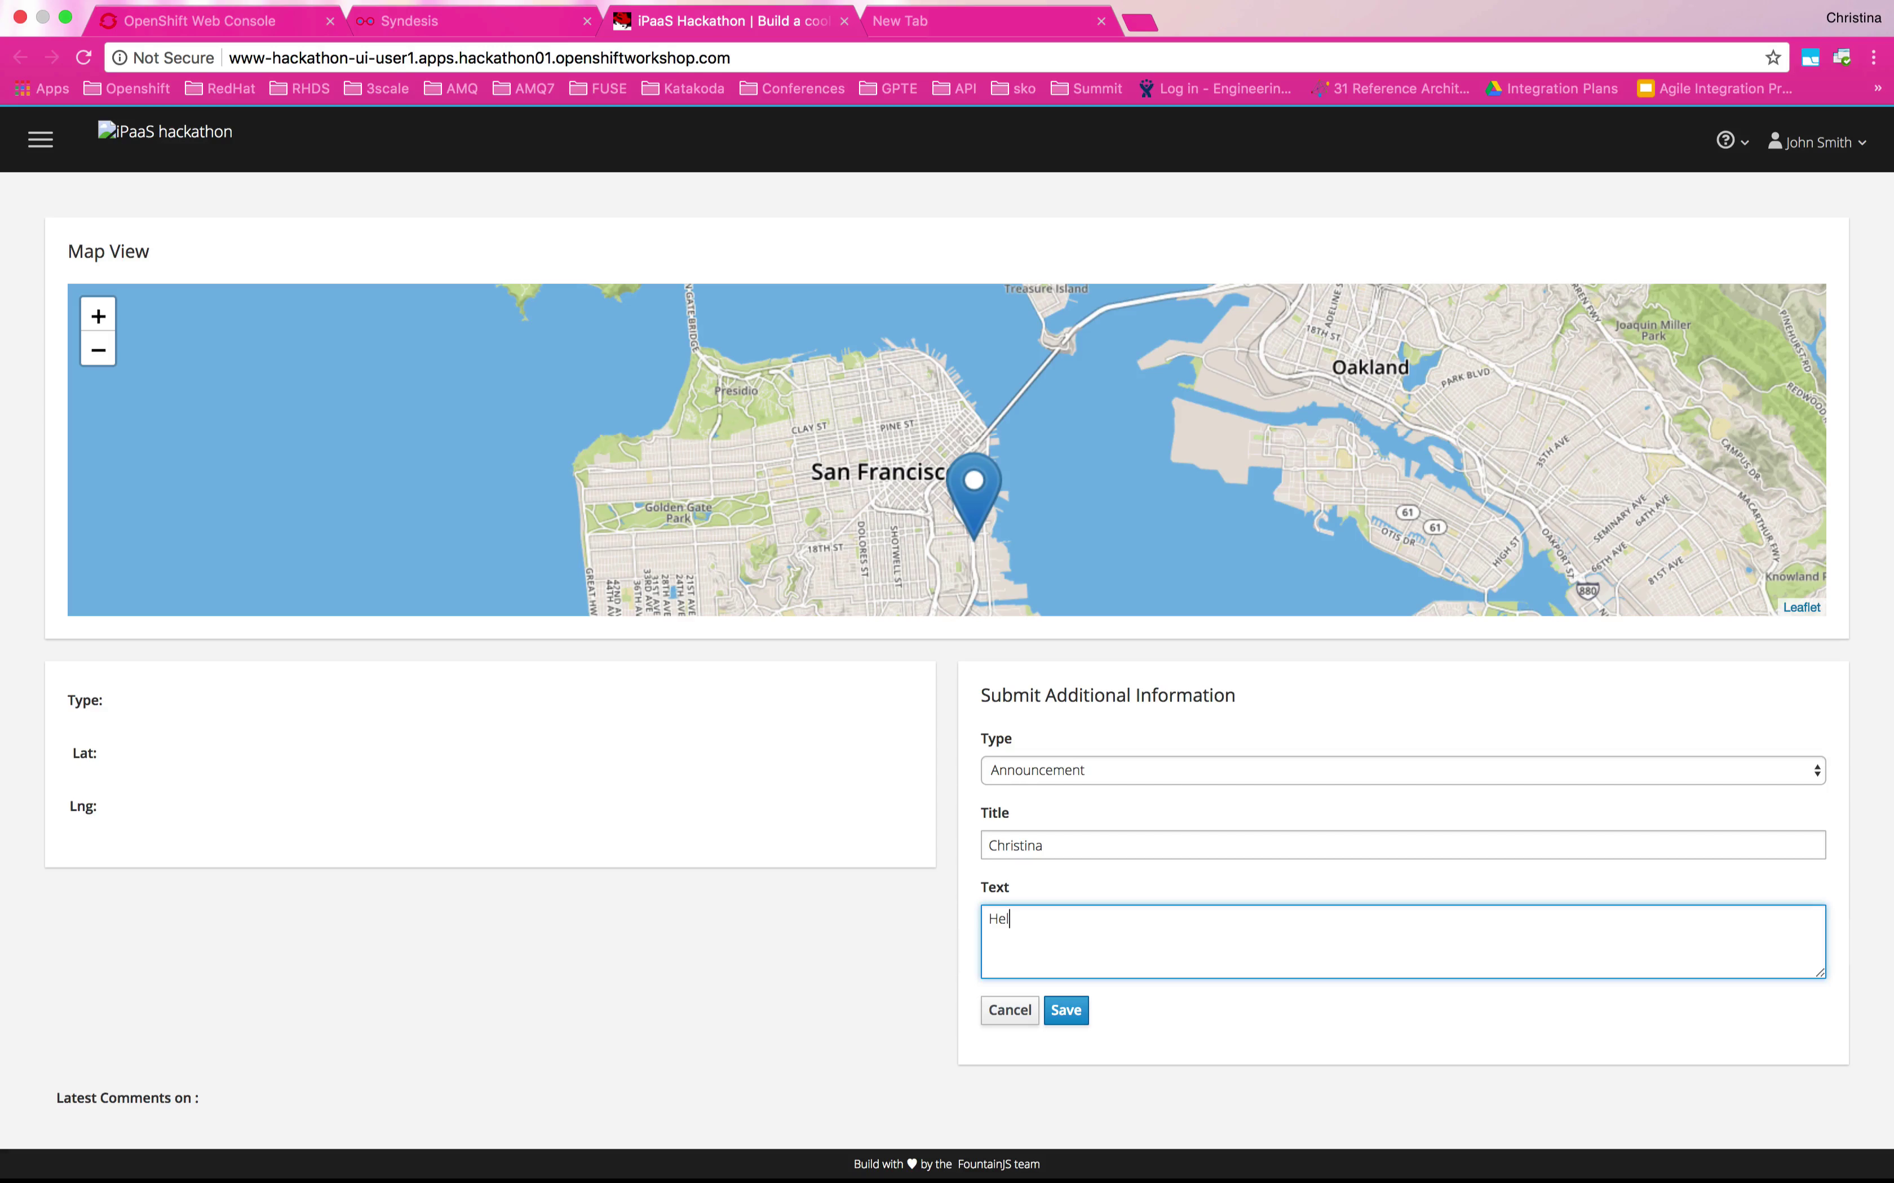
click(1080, 1011)
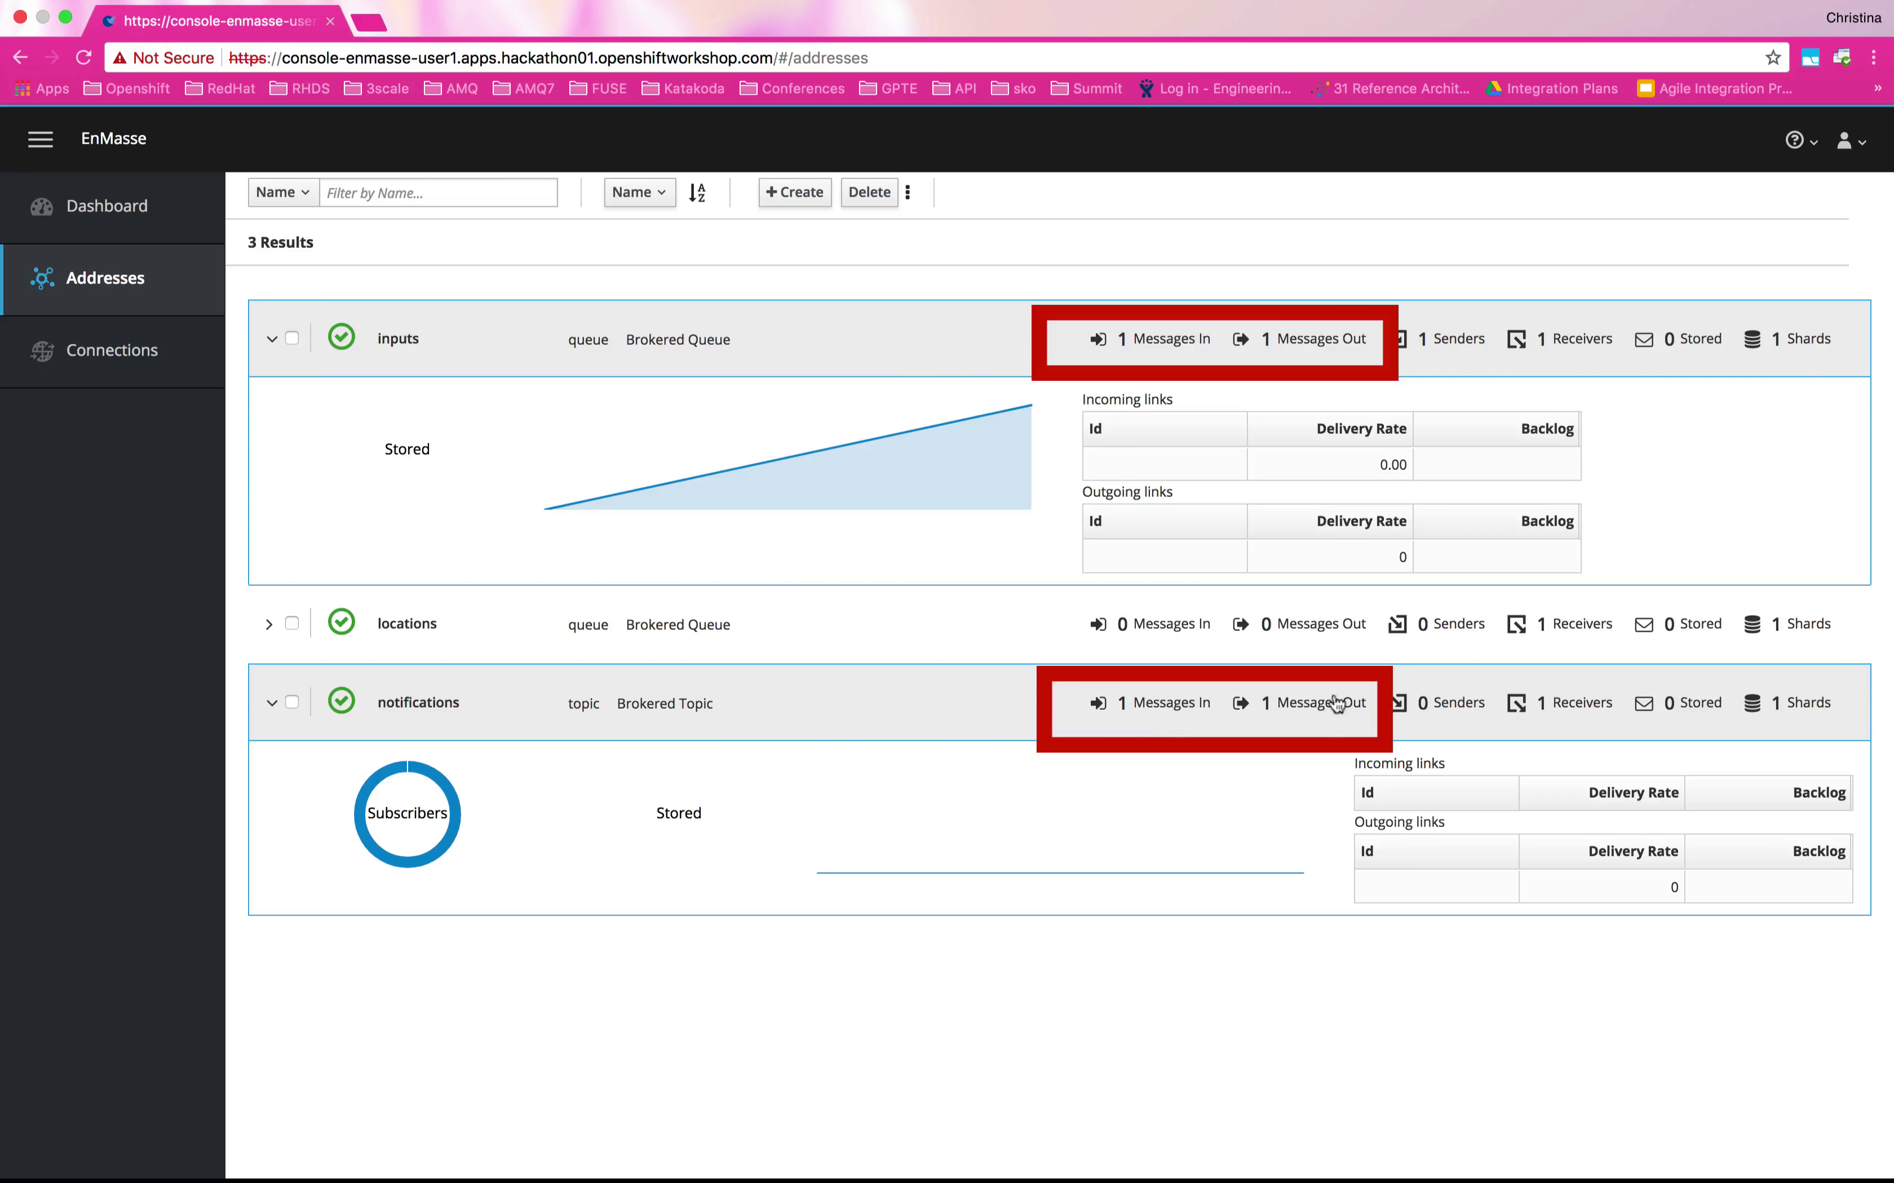
Submit another announcement with the text replaced by "你好"
triple_click(1096, 920)
text(うー)
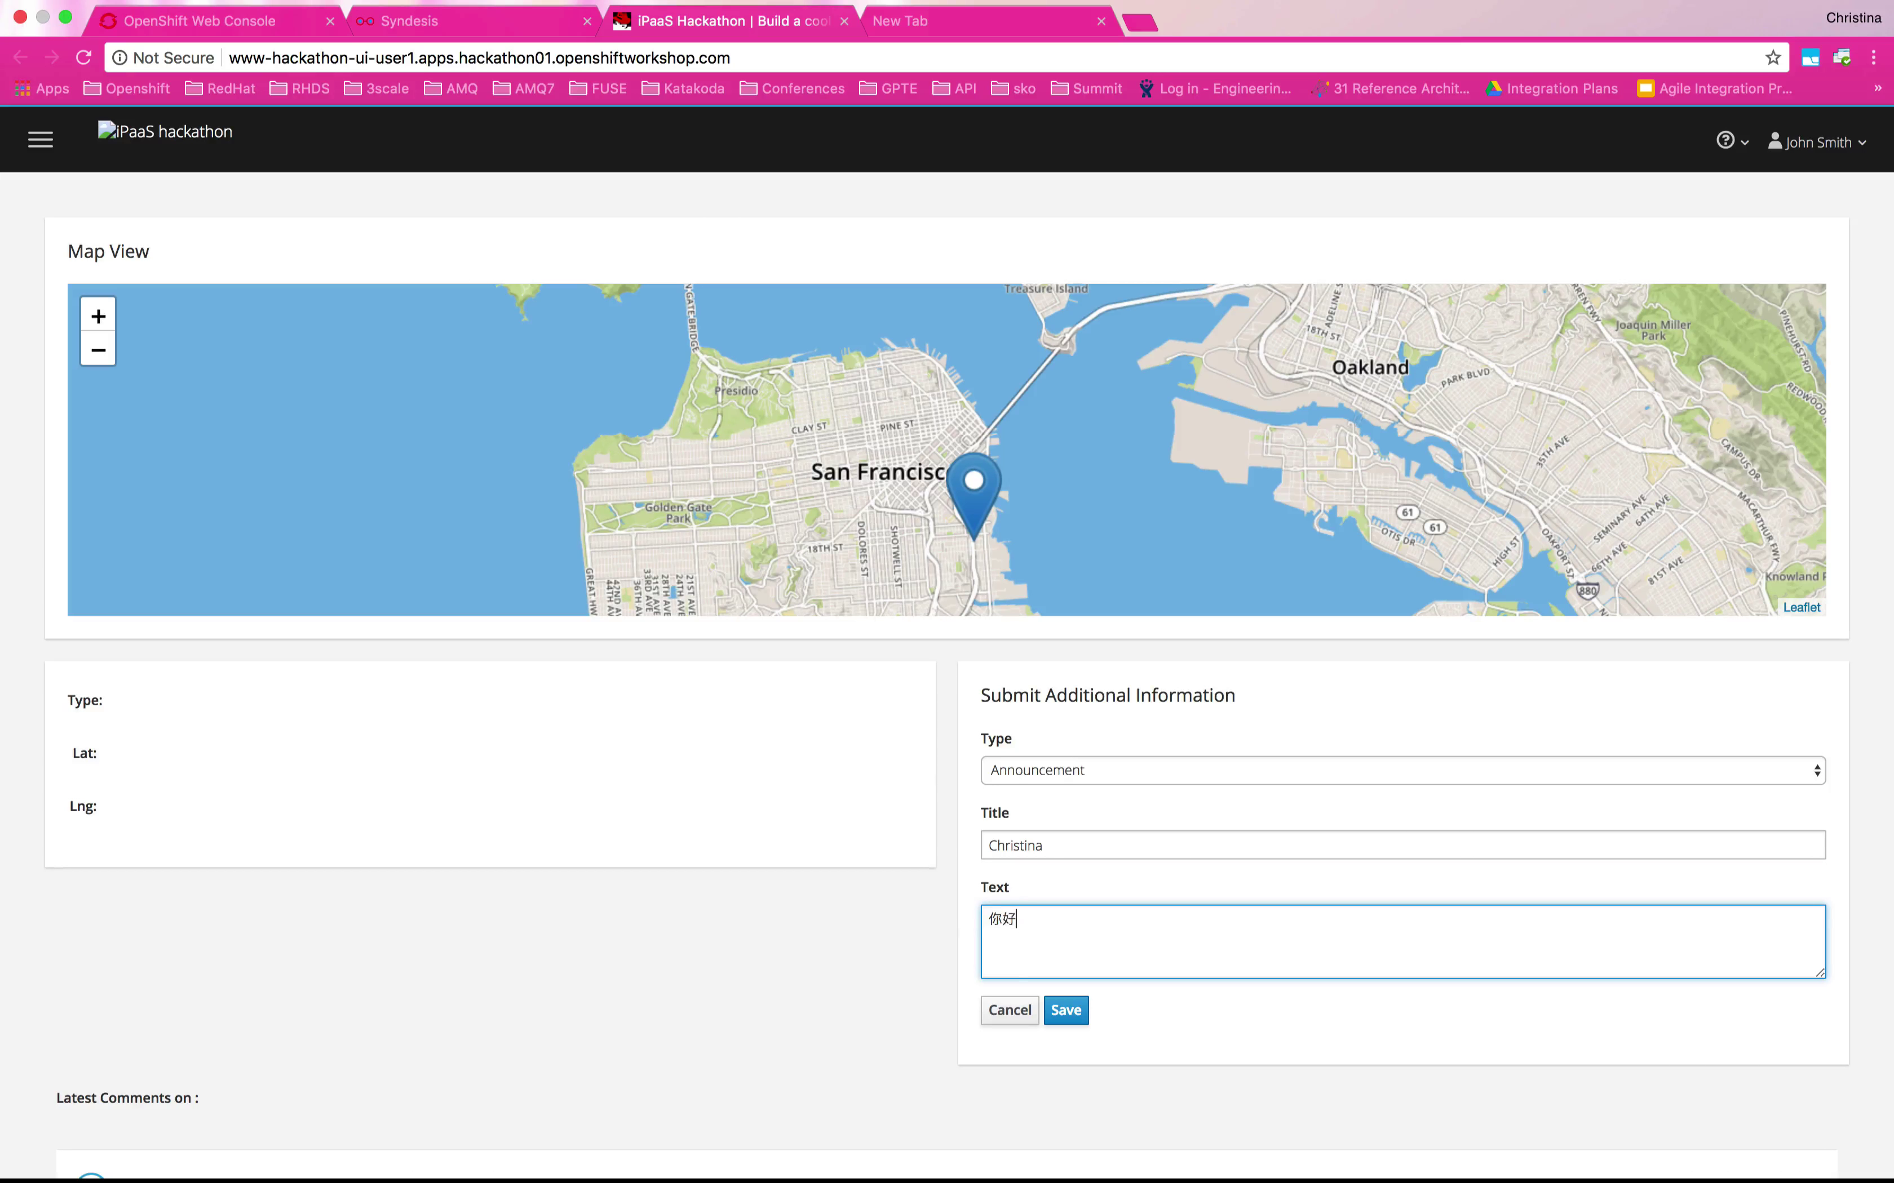
click(1062, 1018)
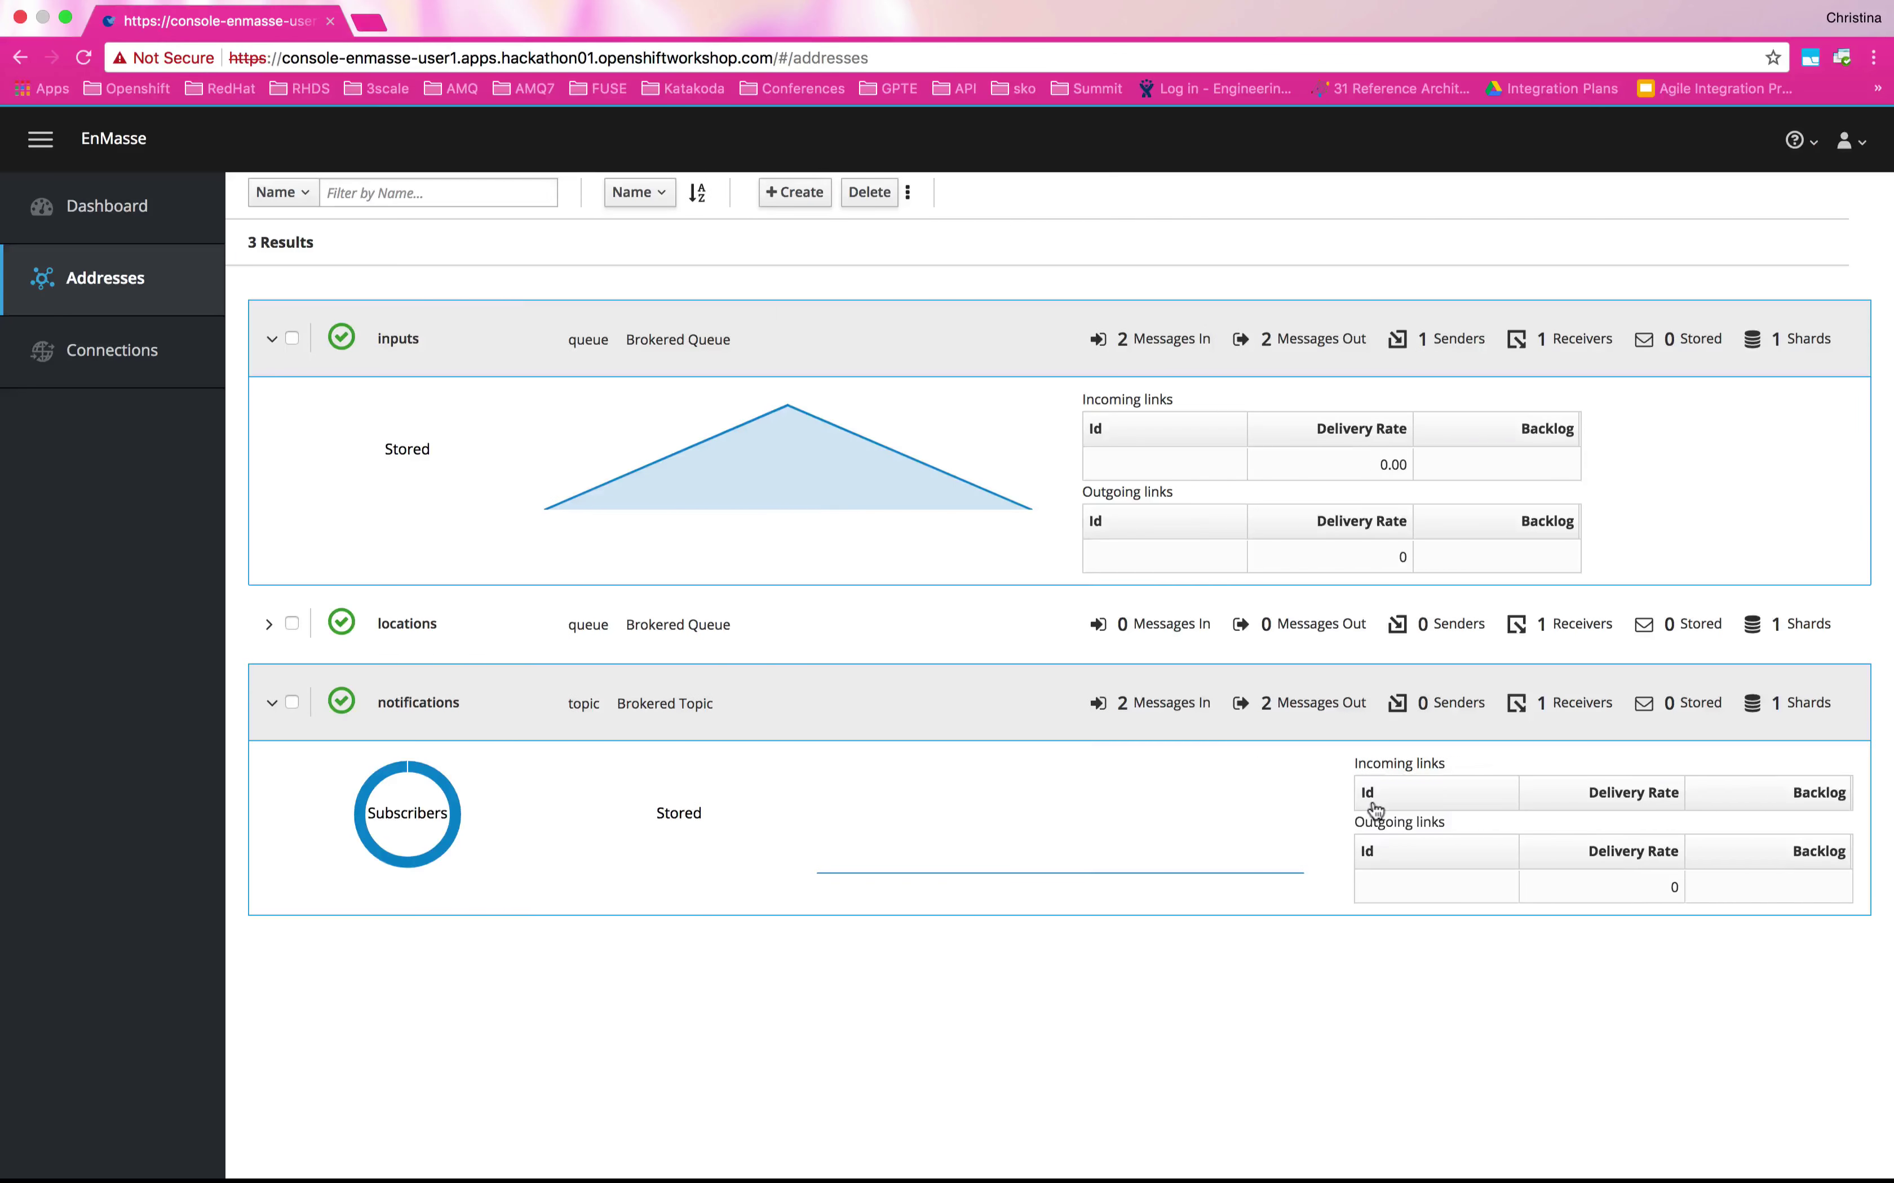
Return to the iPaaS Hackathon app and submit an announcement with the text "Hola!"
key(ctrl+Left)
text(Hola)
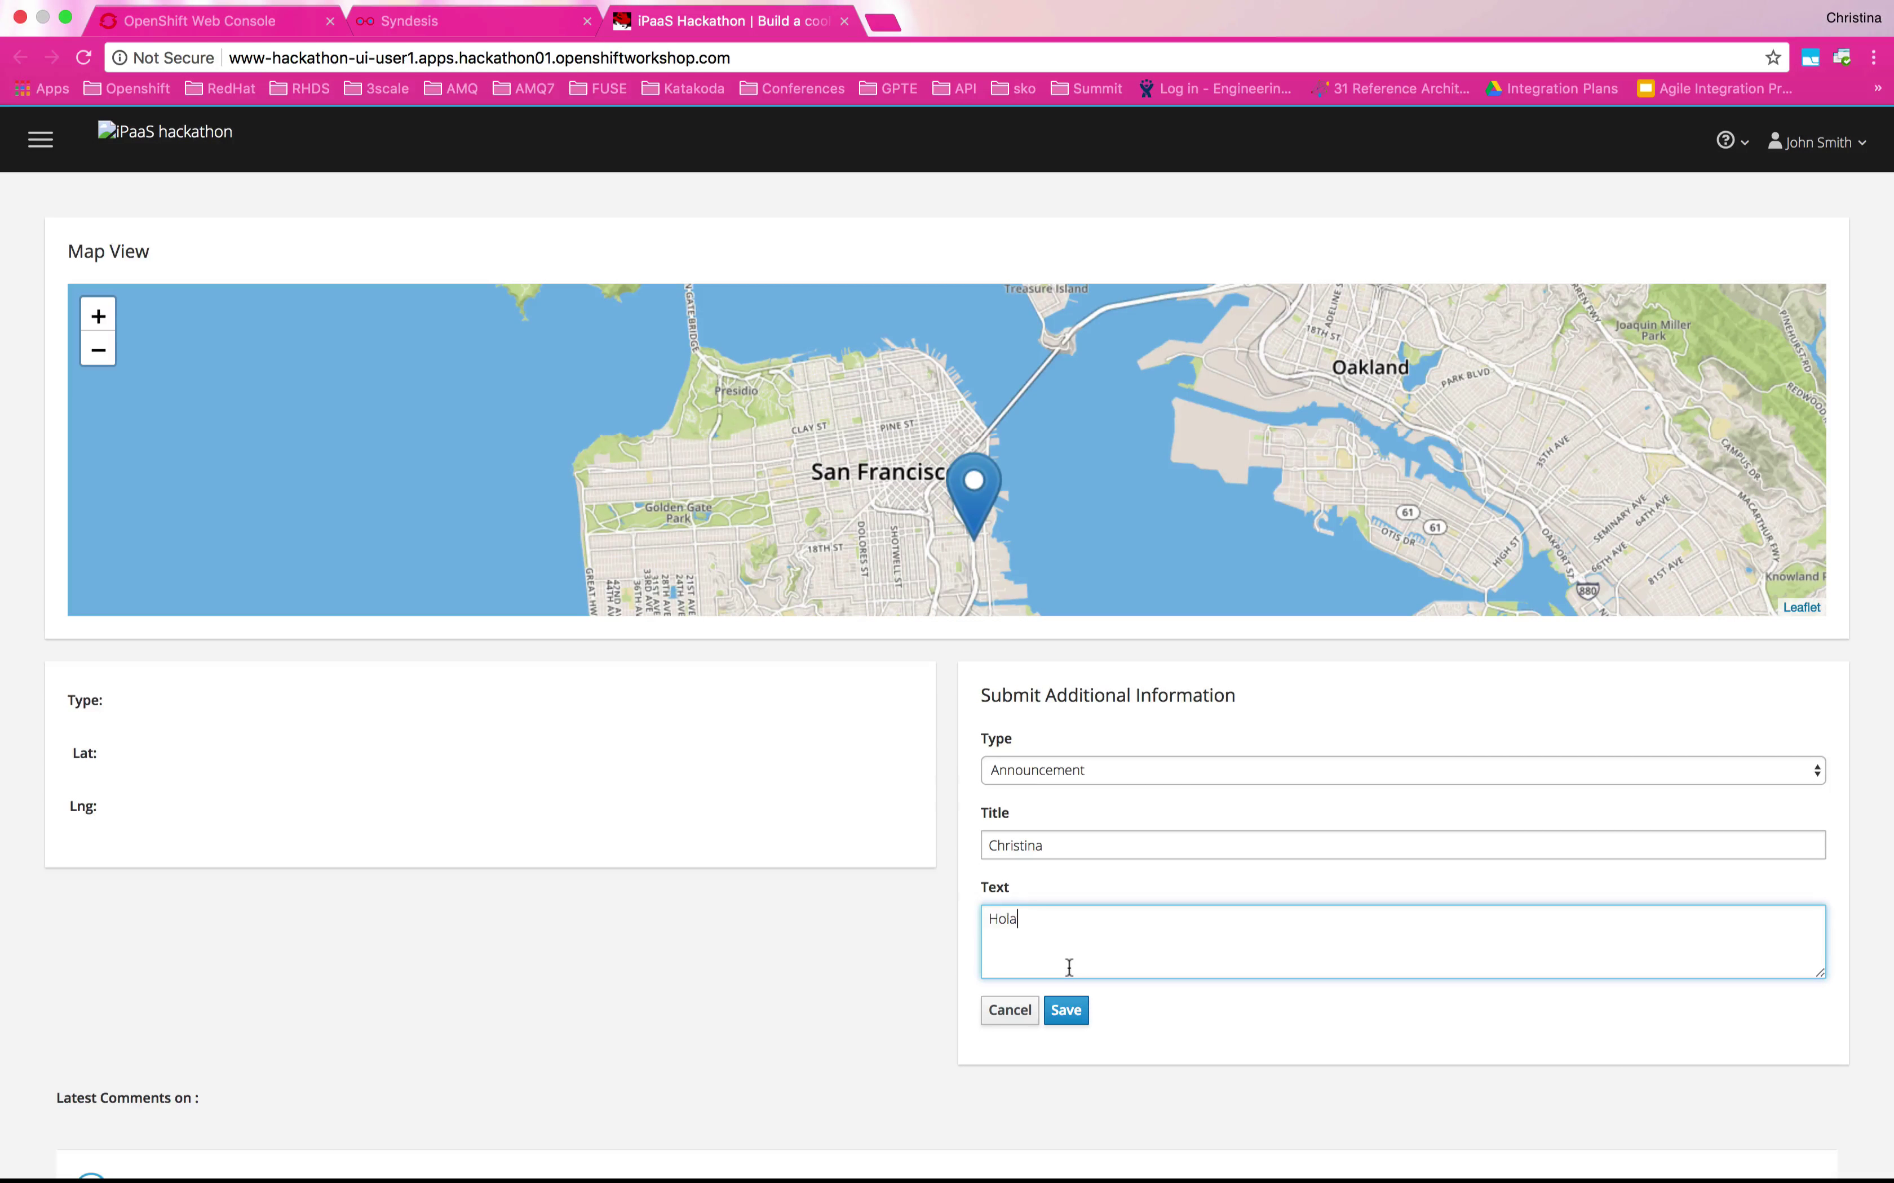
click(1078, 1012)
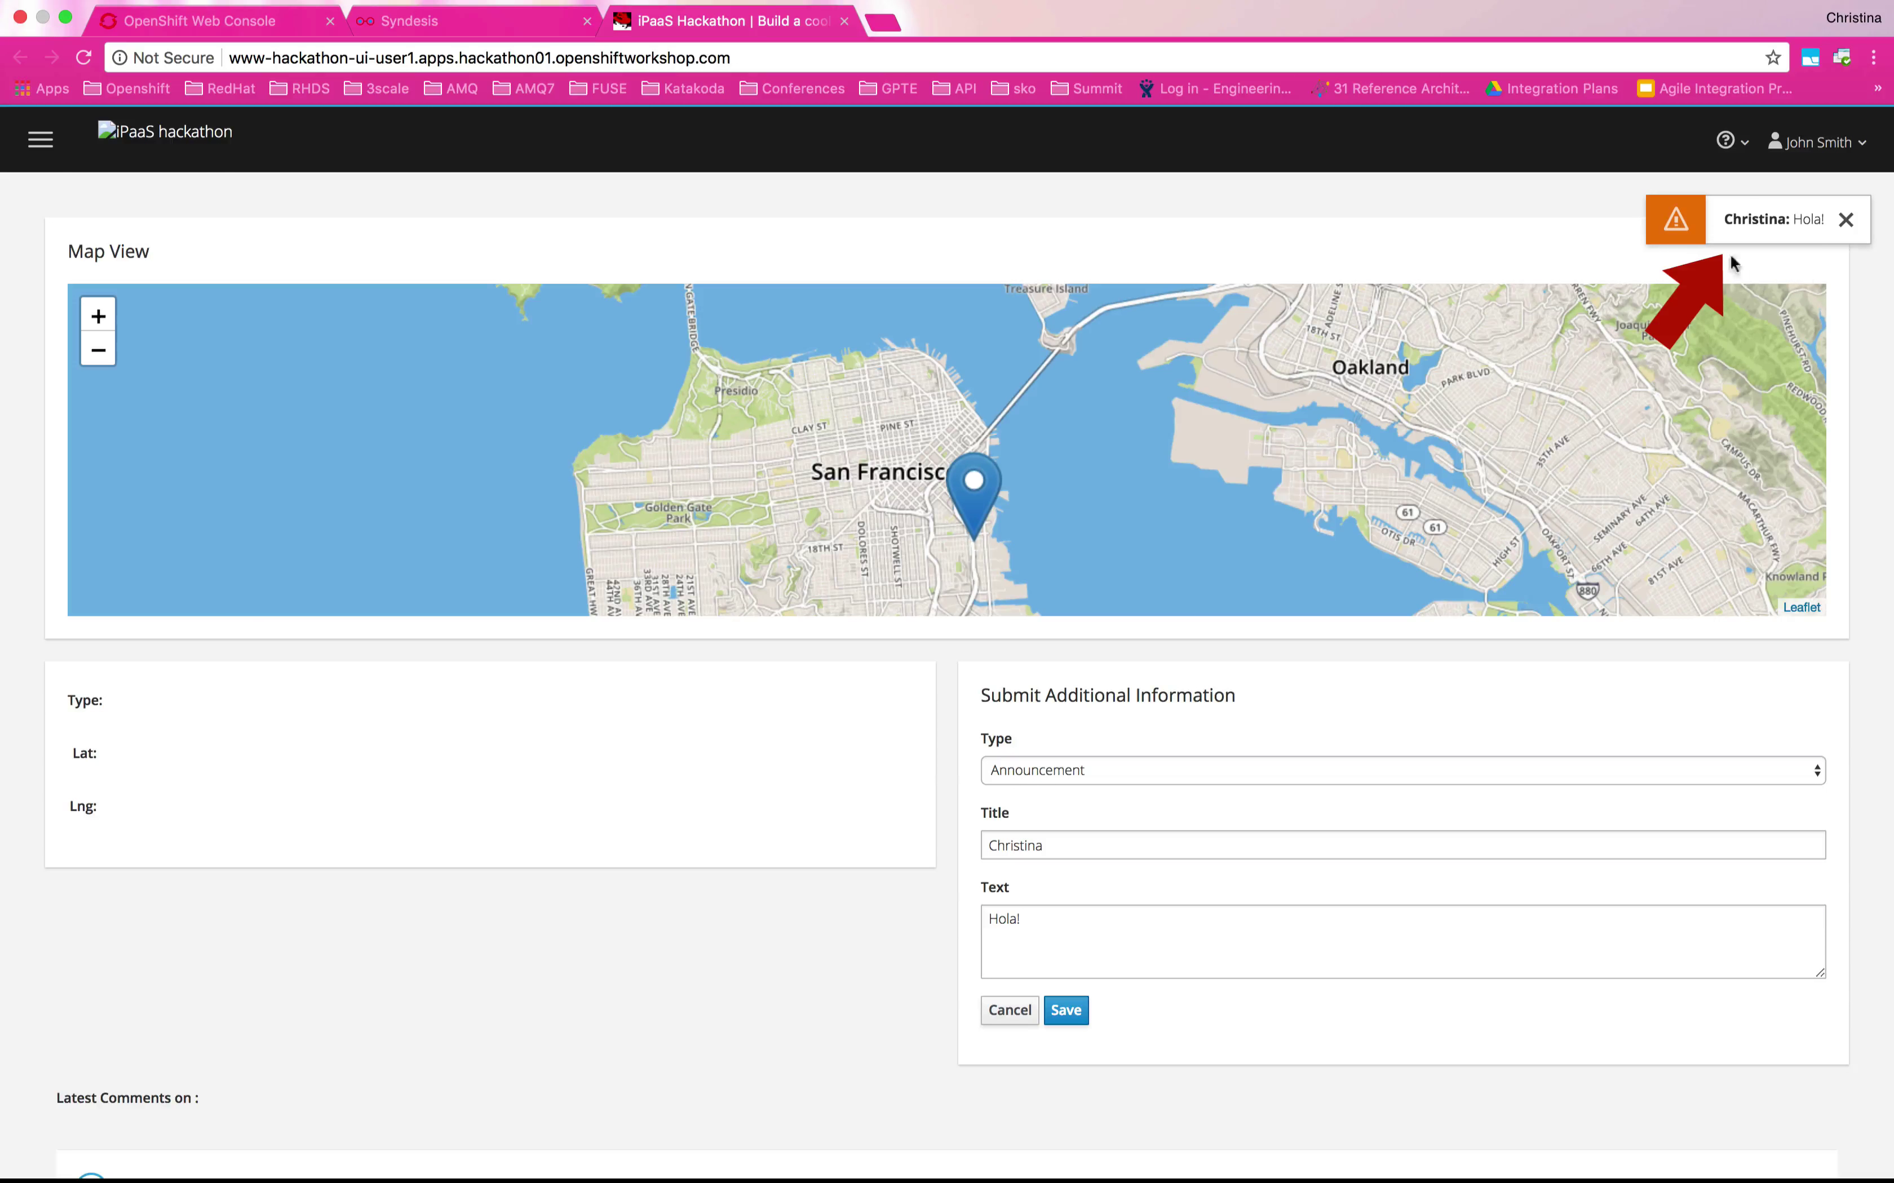
Check the address message traffic in EnMasse, and submit an announcement with the text "Bonjour!" in the iPaaS Hackathon app
key(ctrl+Right)
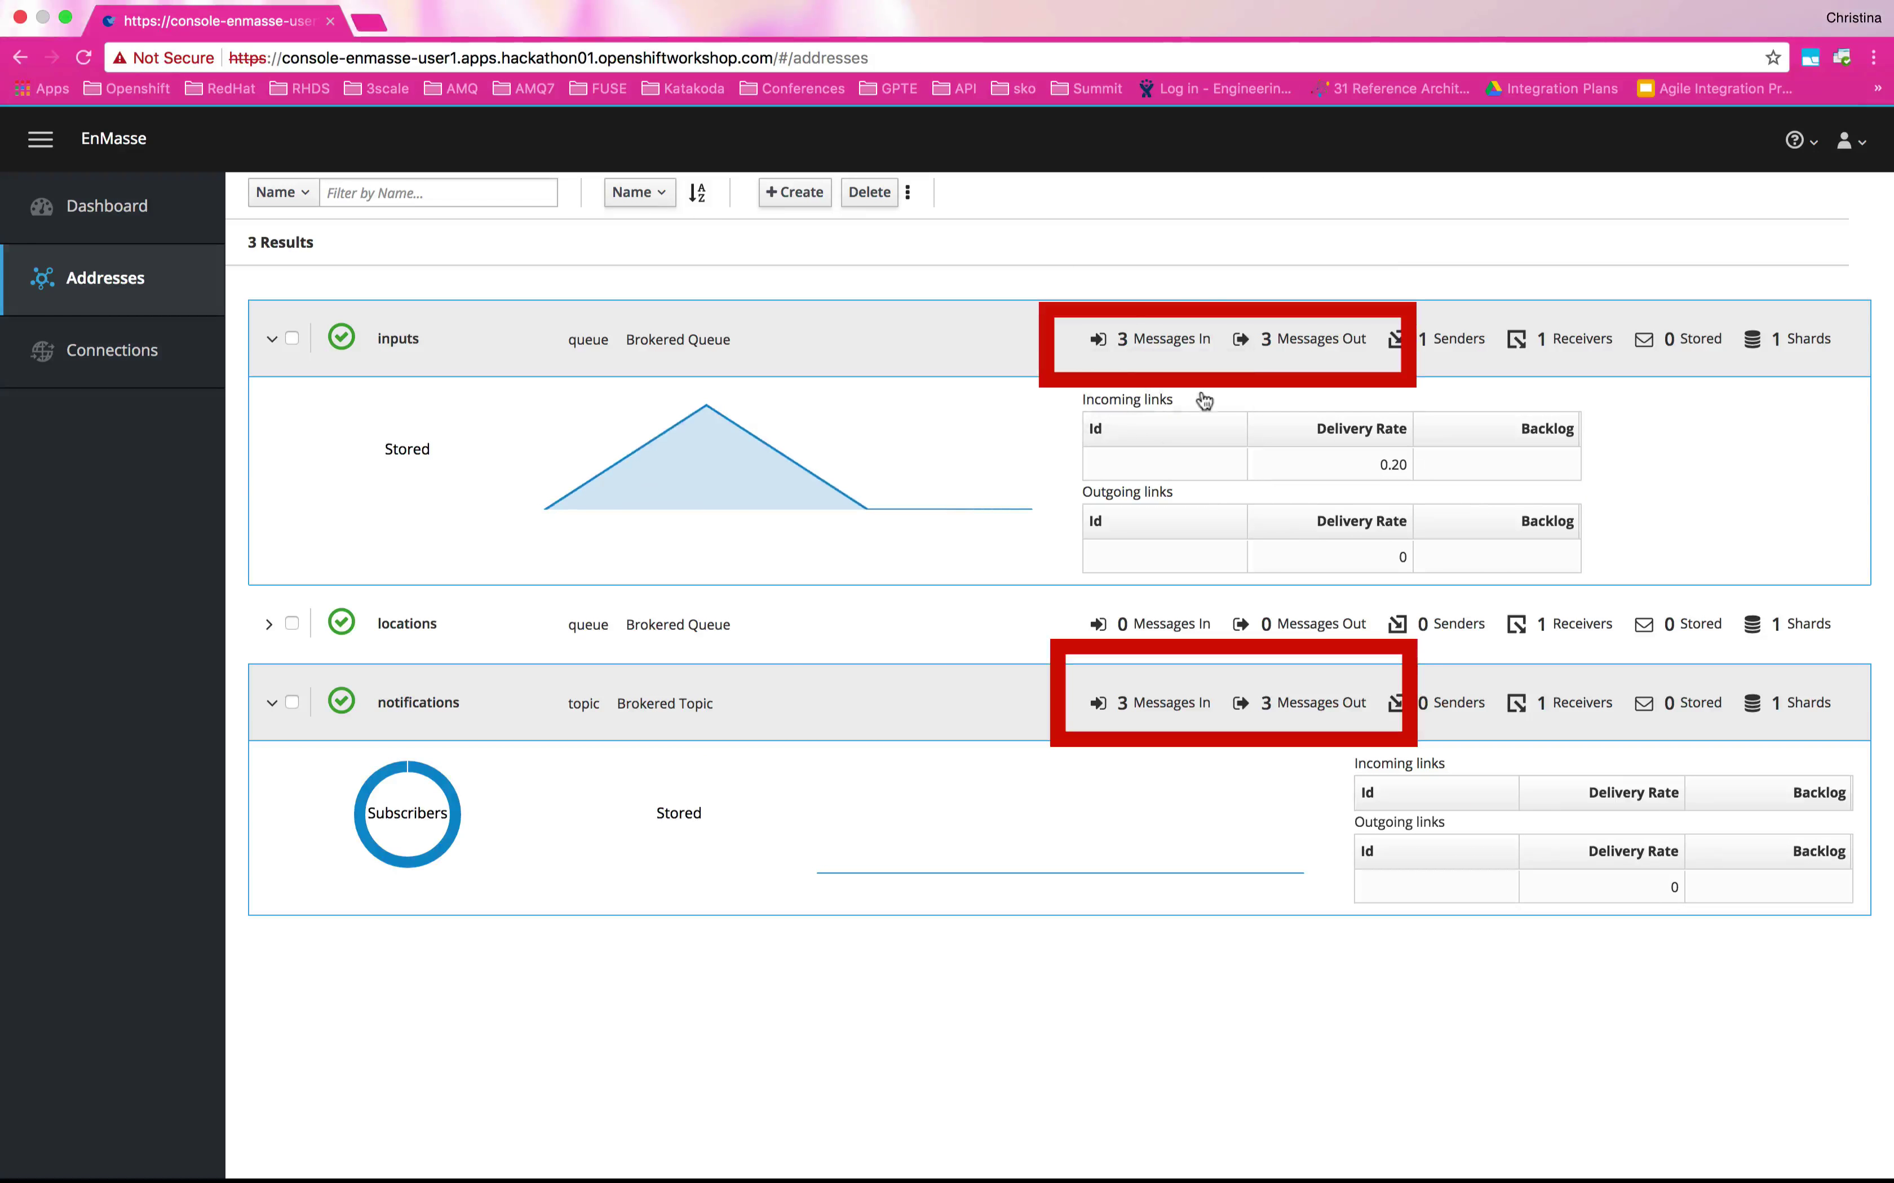
key(ctrl+Left)
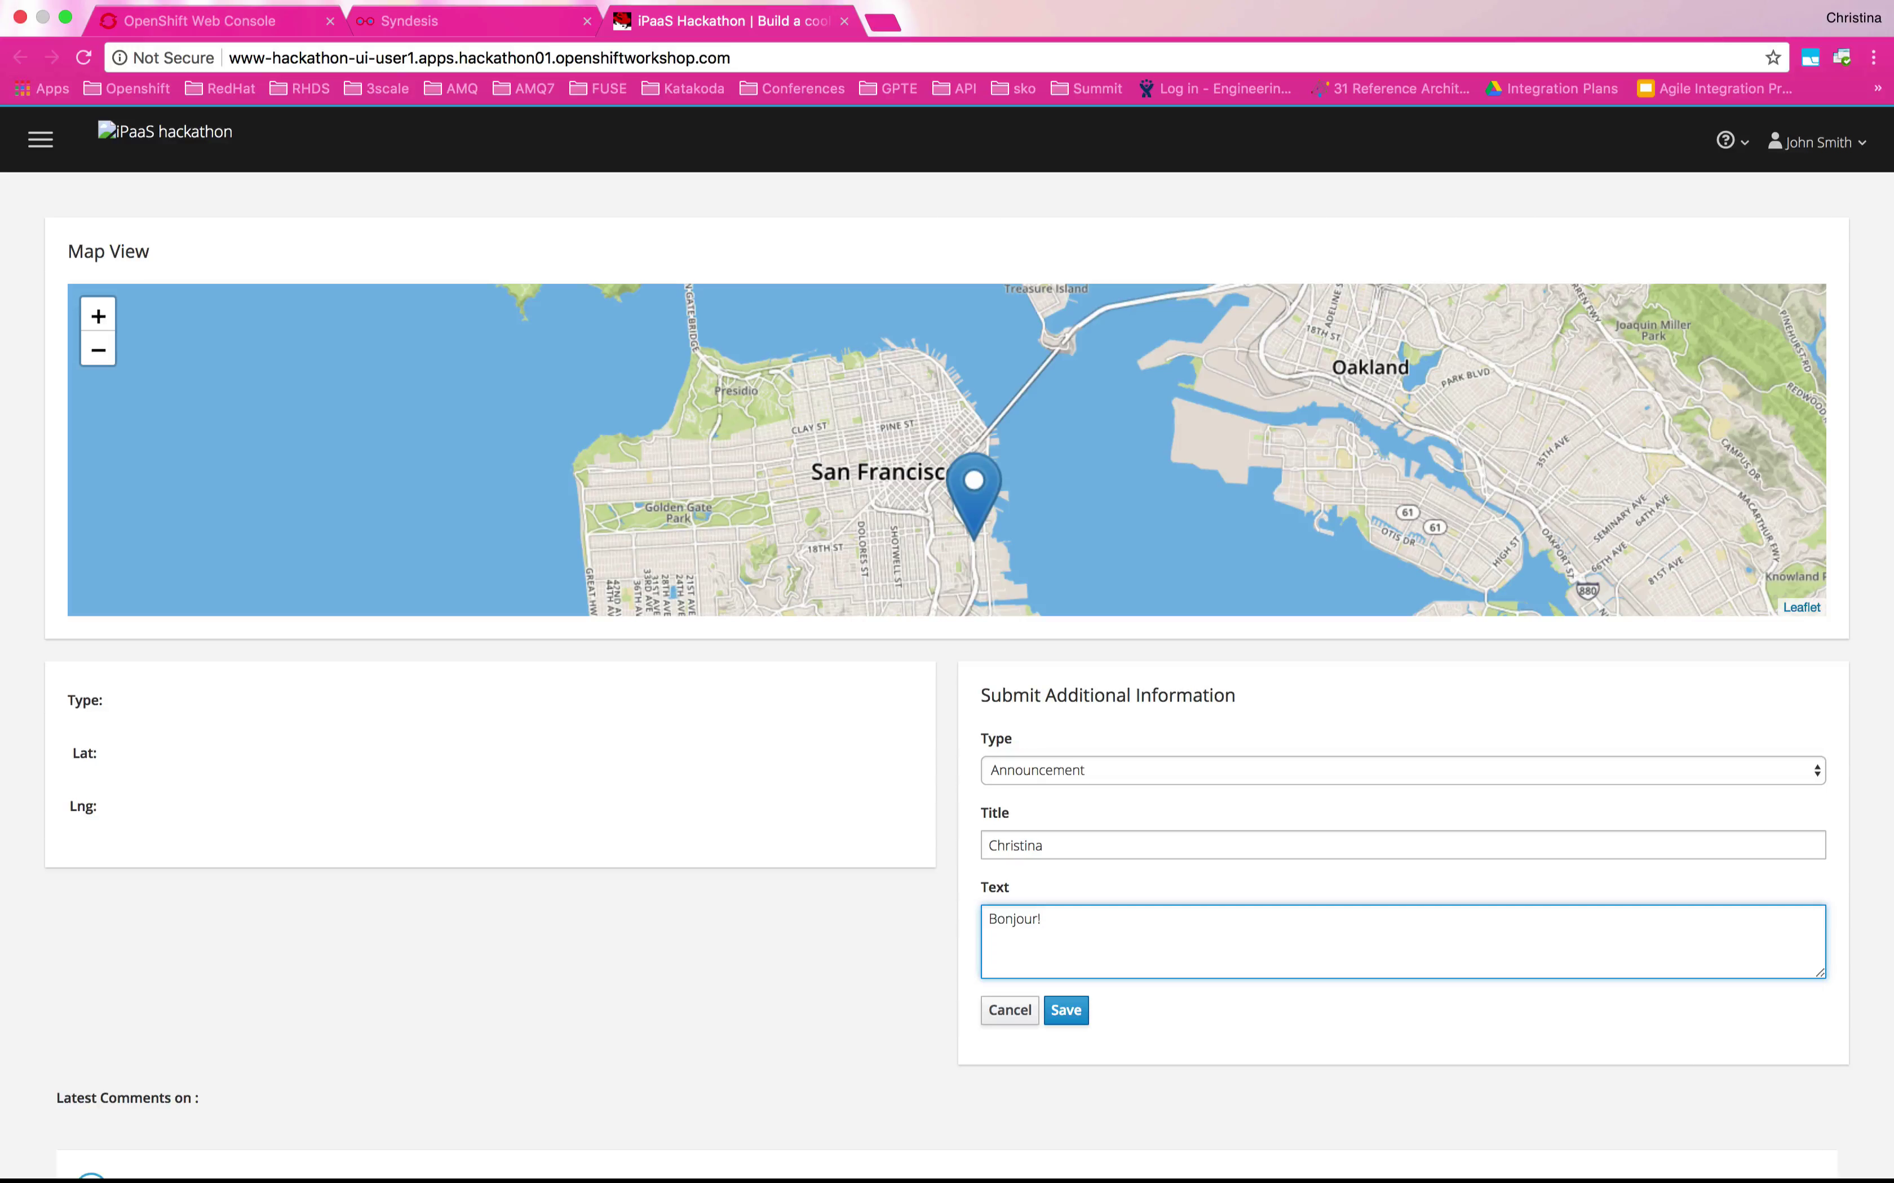
click(1074, 1008)
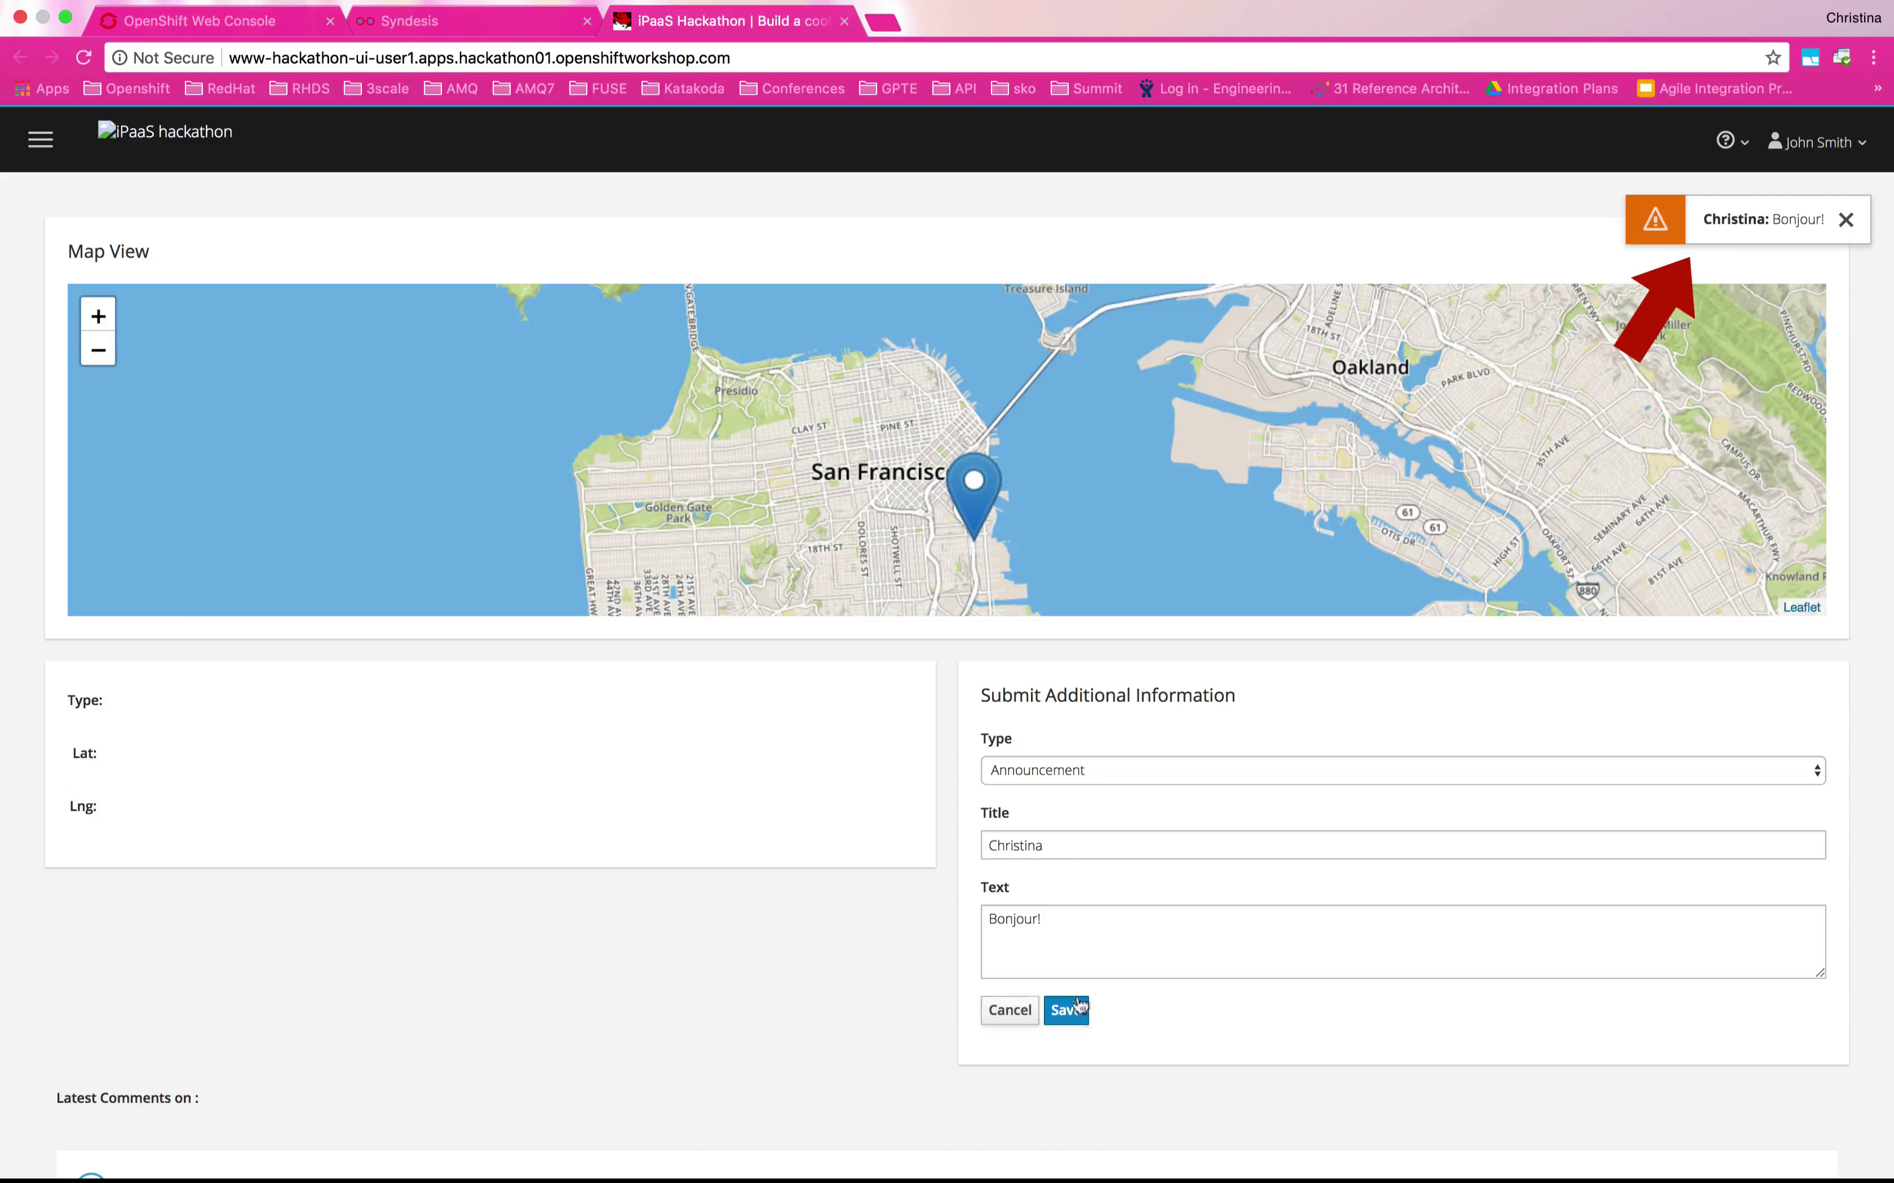
In the iPaaS Hackathon app, replace the announcement text with "Hihihihi" and submit the announcement six times in a row
key(ctrl+Right)
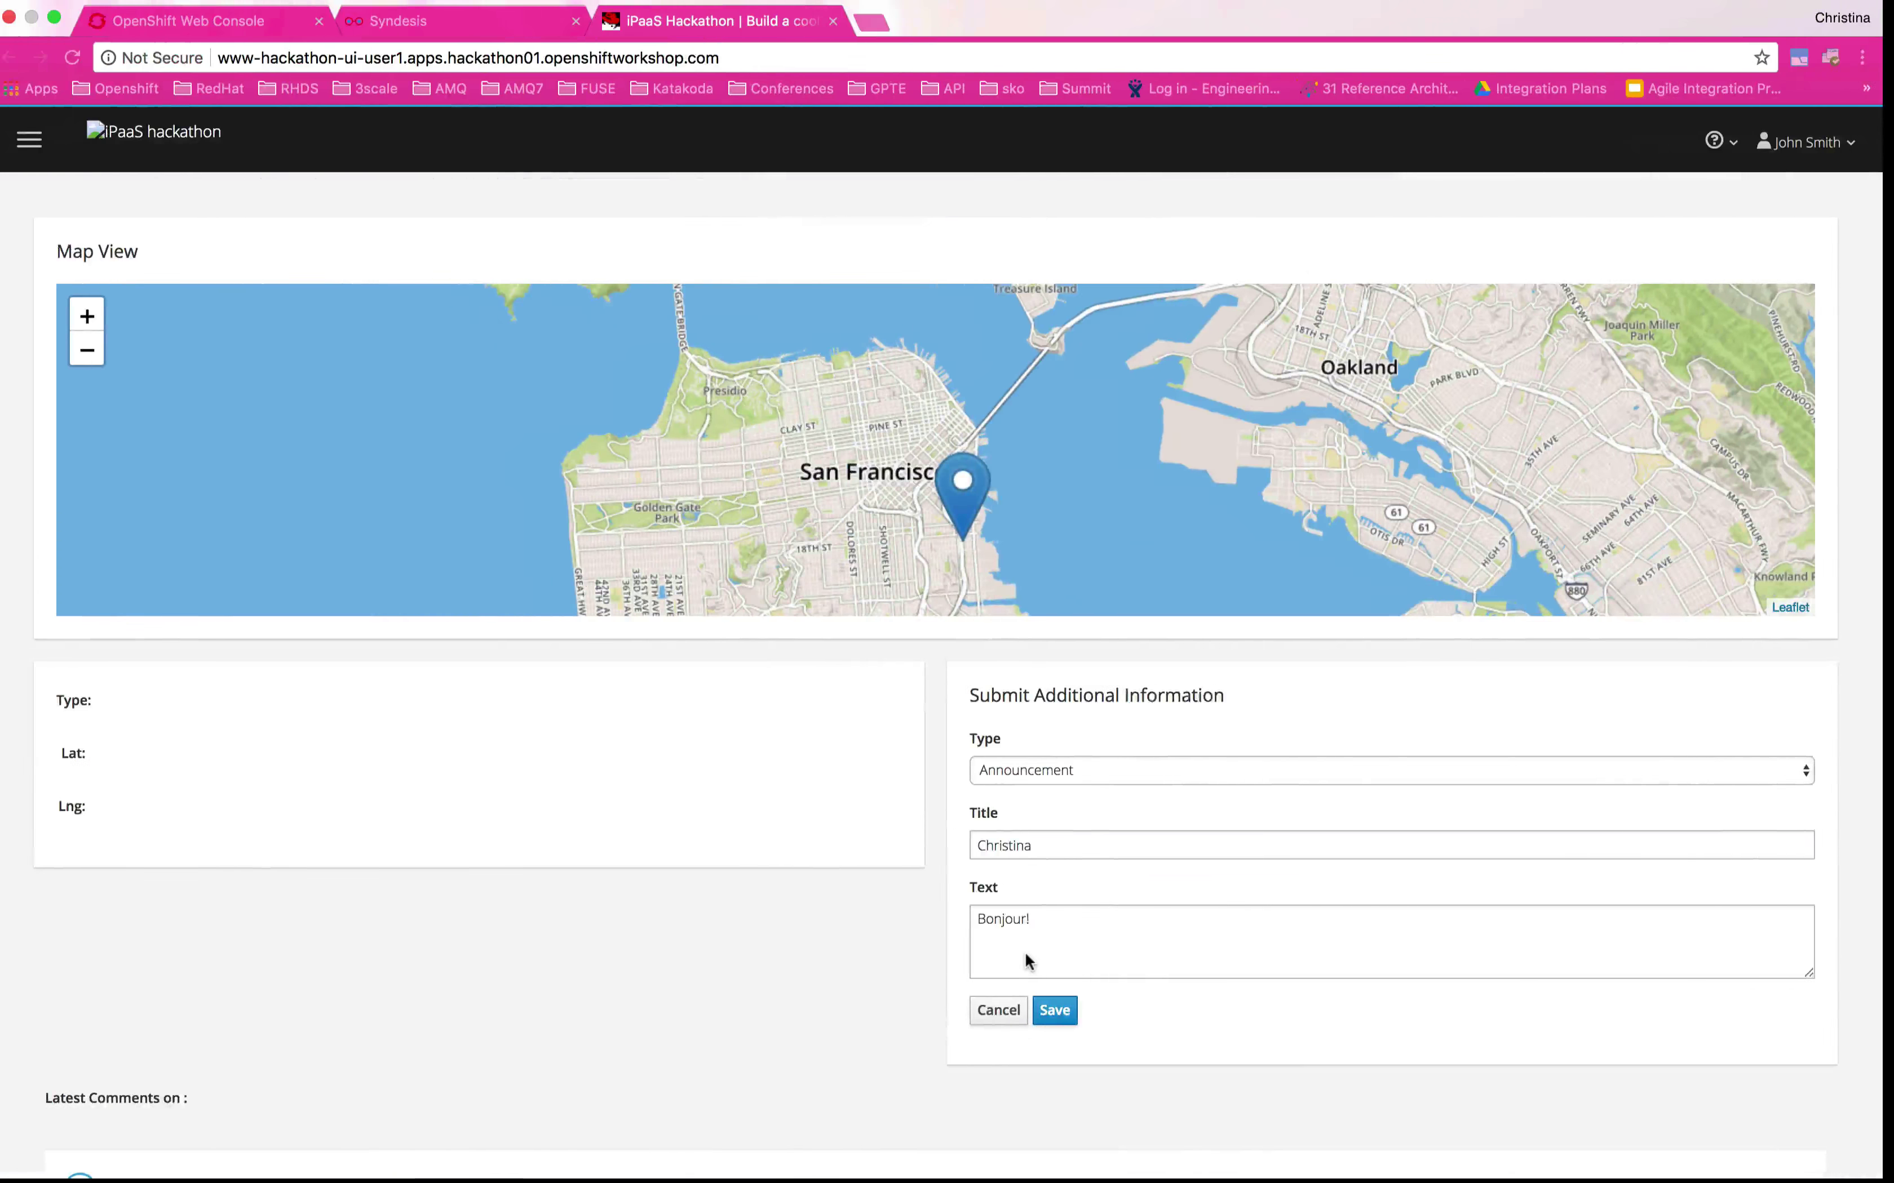
key(super+a)
key(BackSpace)
text(H)
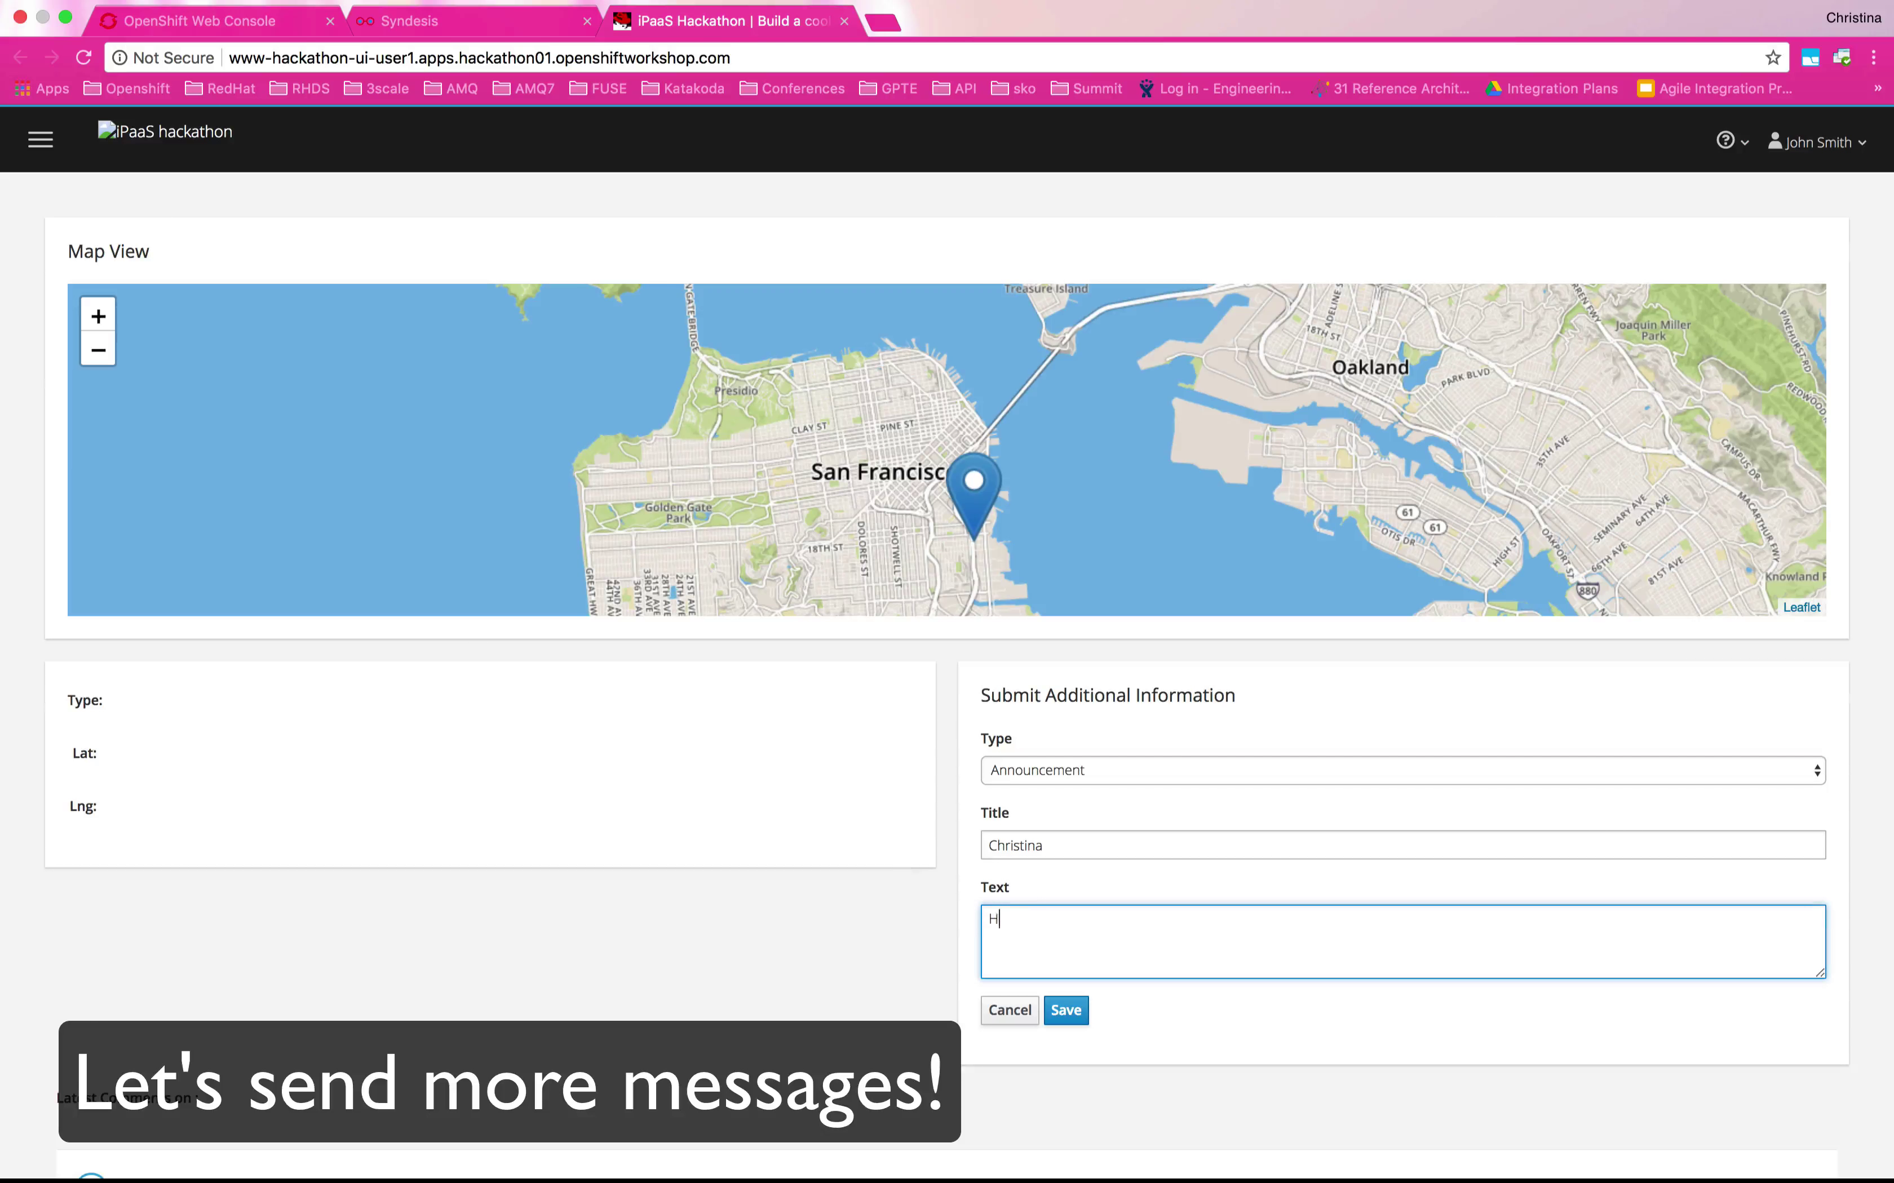
click(1068, 1012)
click(1086, 1012)
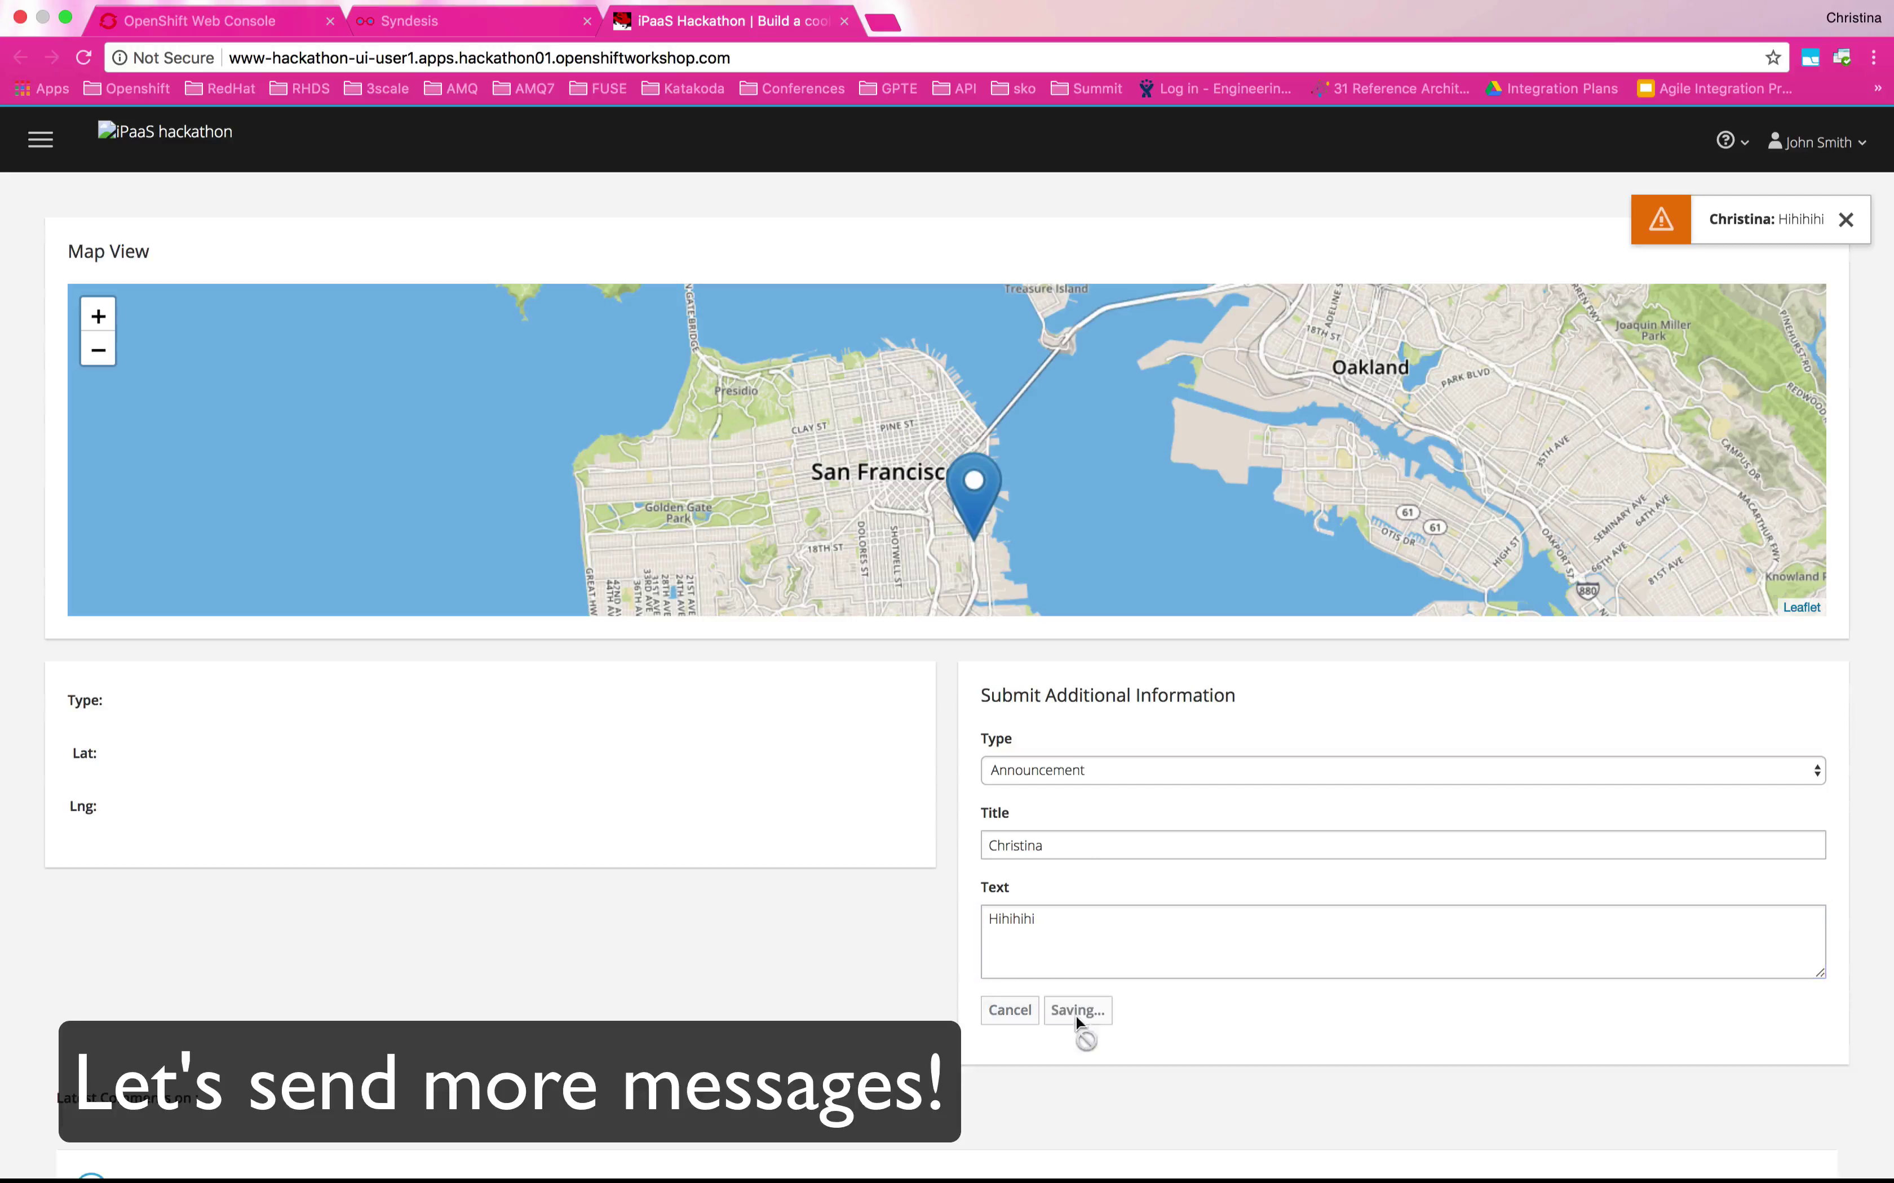
click(1074, 1020)
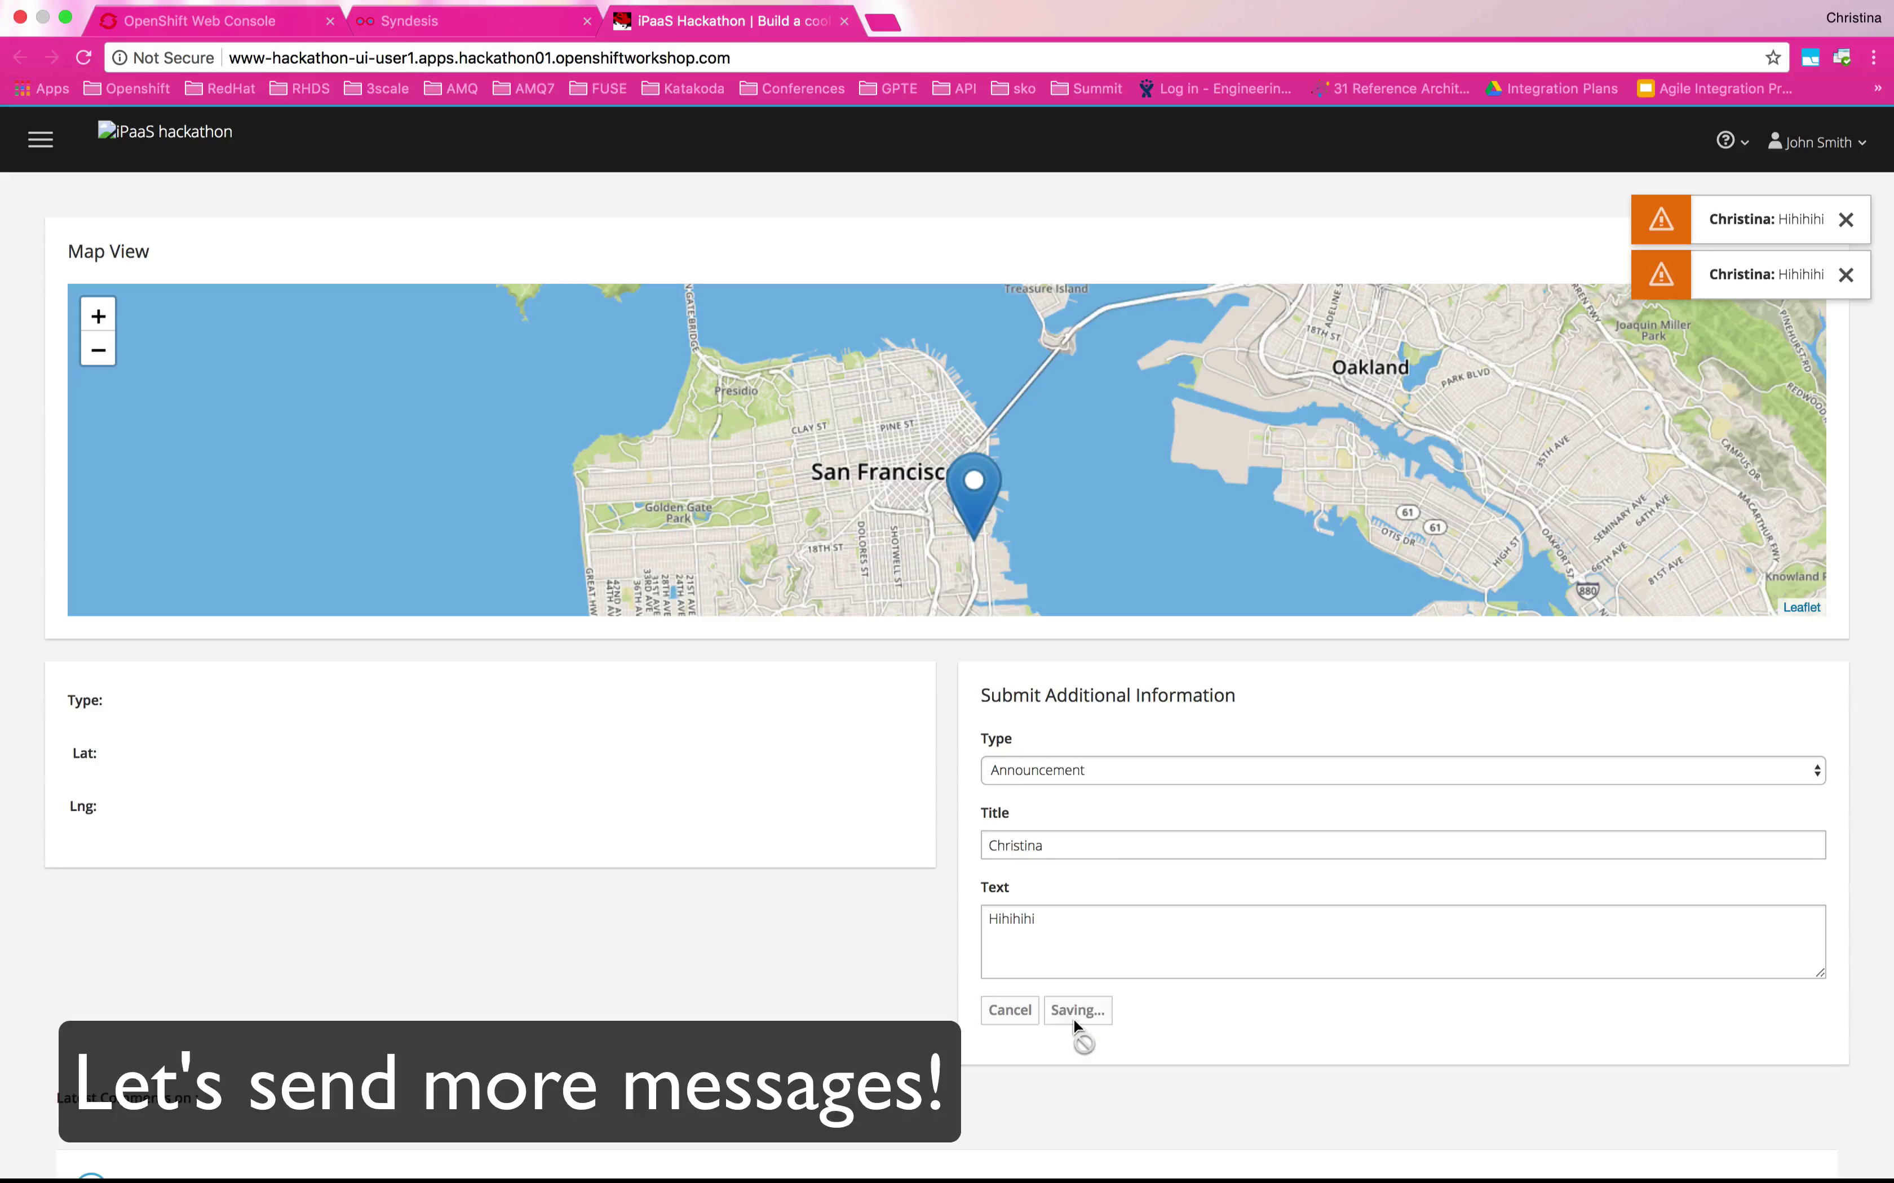
click(1073, 1019)
click(1073, 1018)
click(1073, 1019)
Switch to EnMasse to check the message traffic of the inputs and notifications addresses, and view the dashboard's overall messaging totals
key(ctrl+Right)
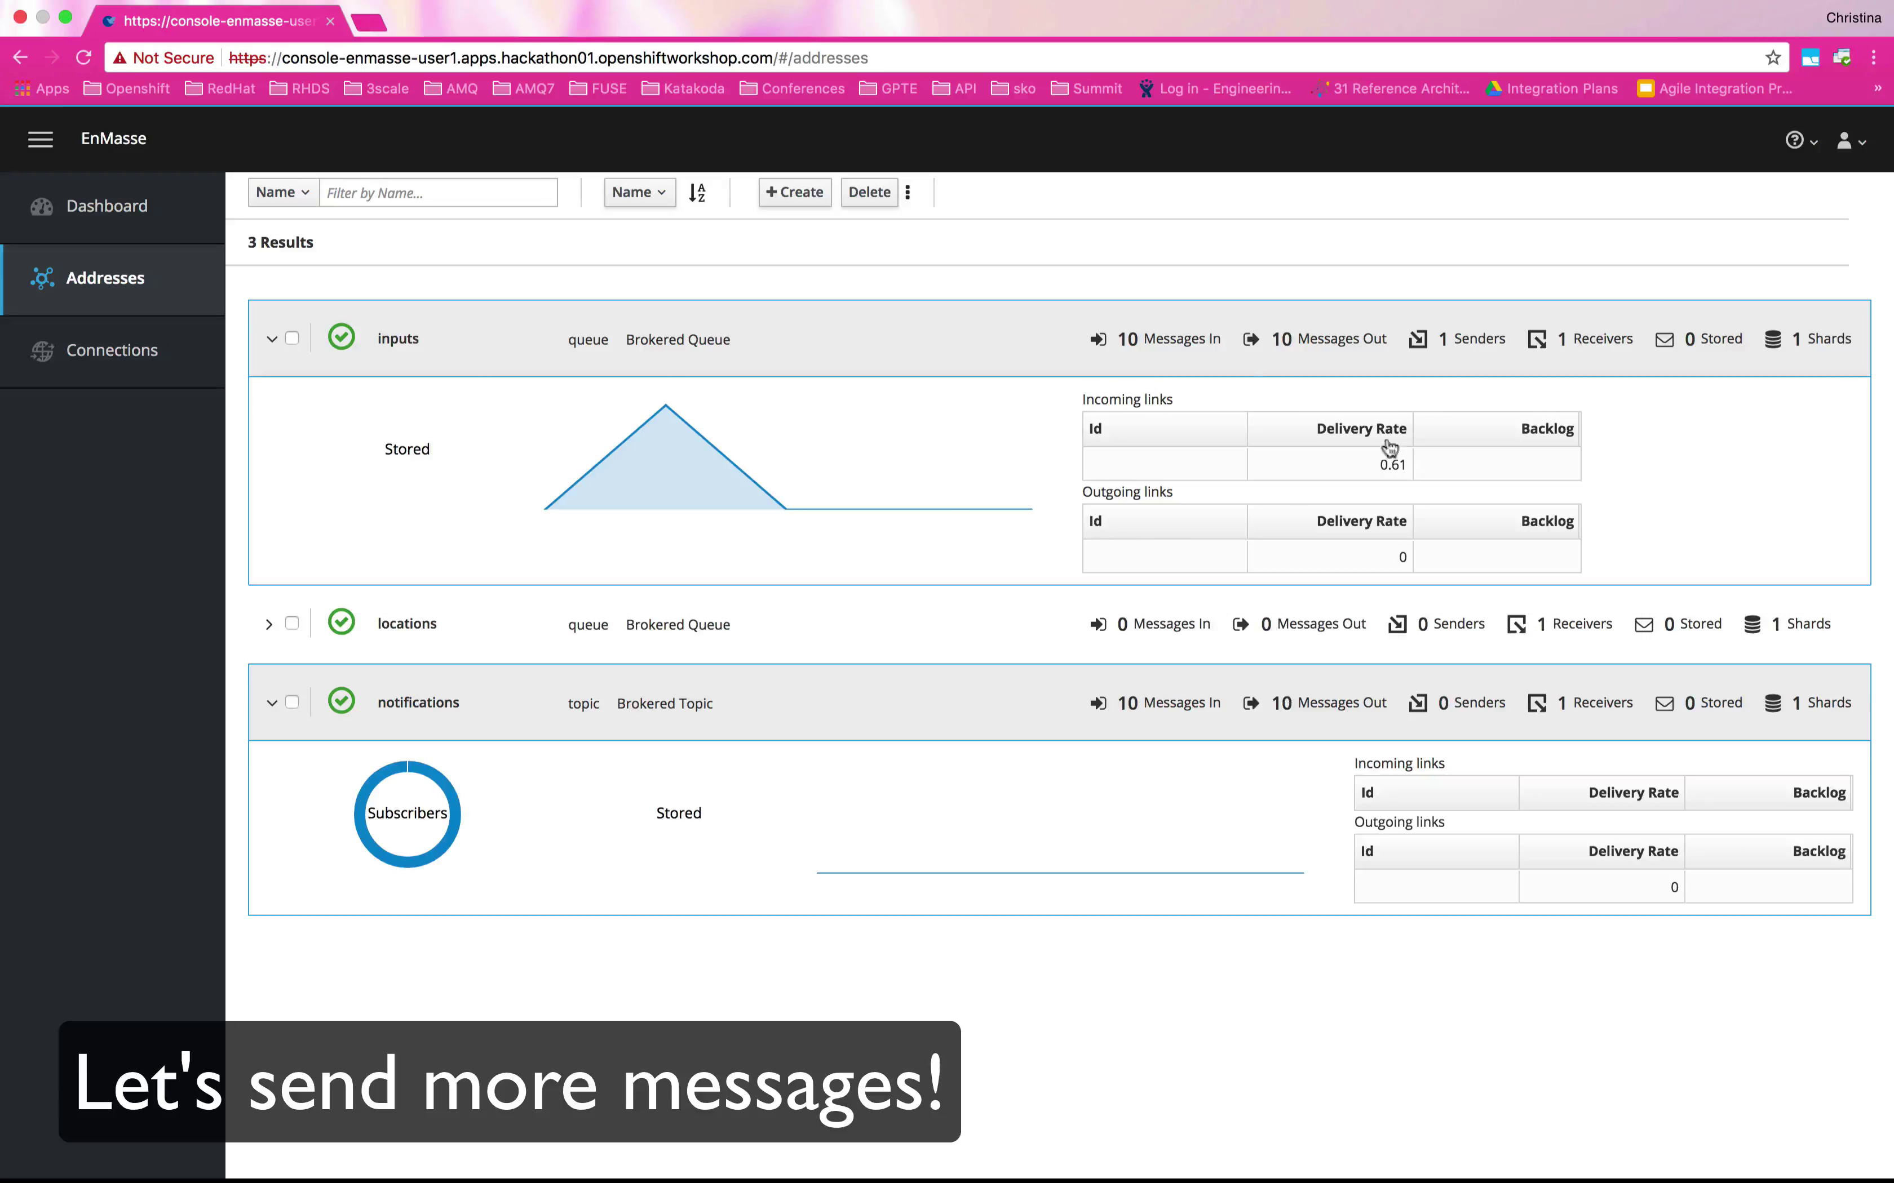
mouse_move(1182, 570)
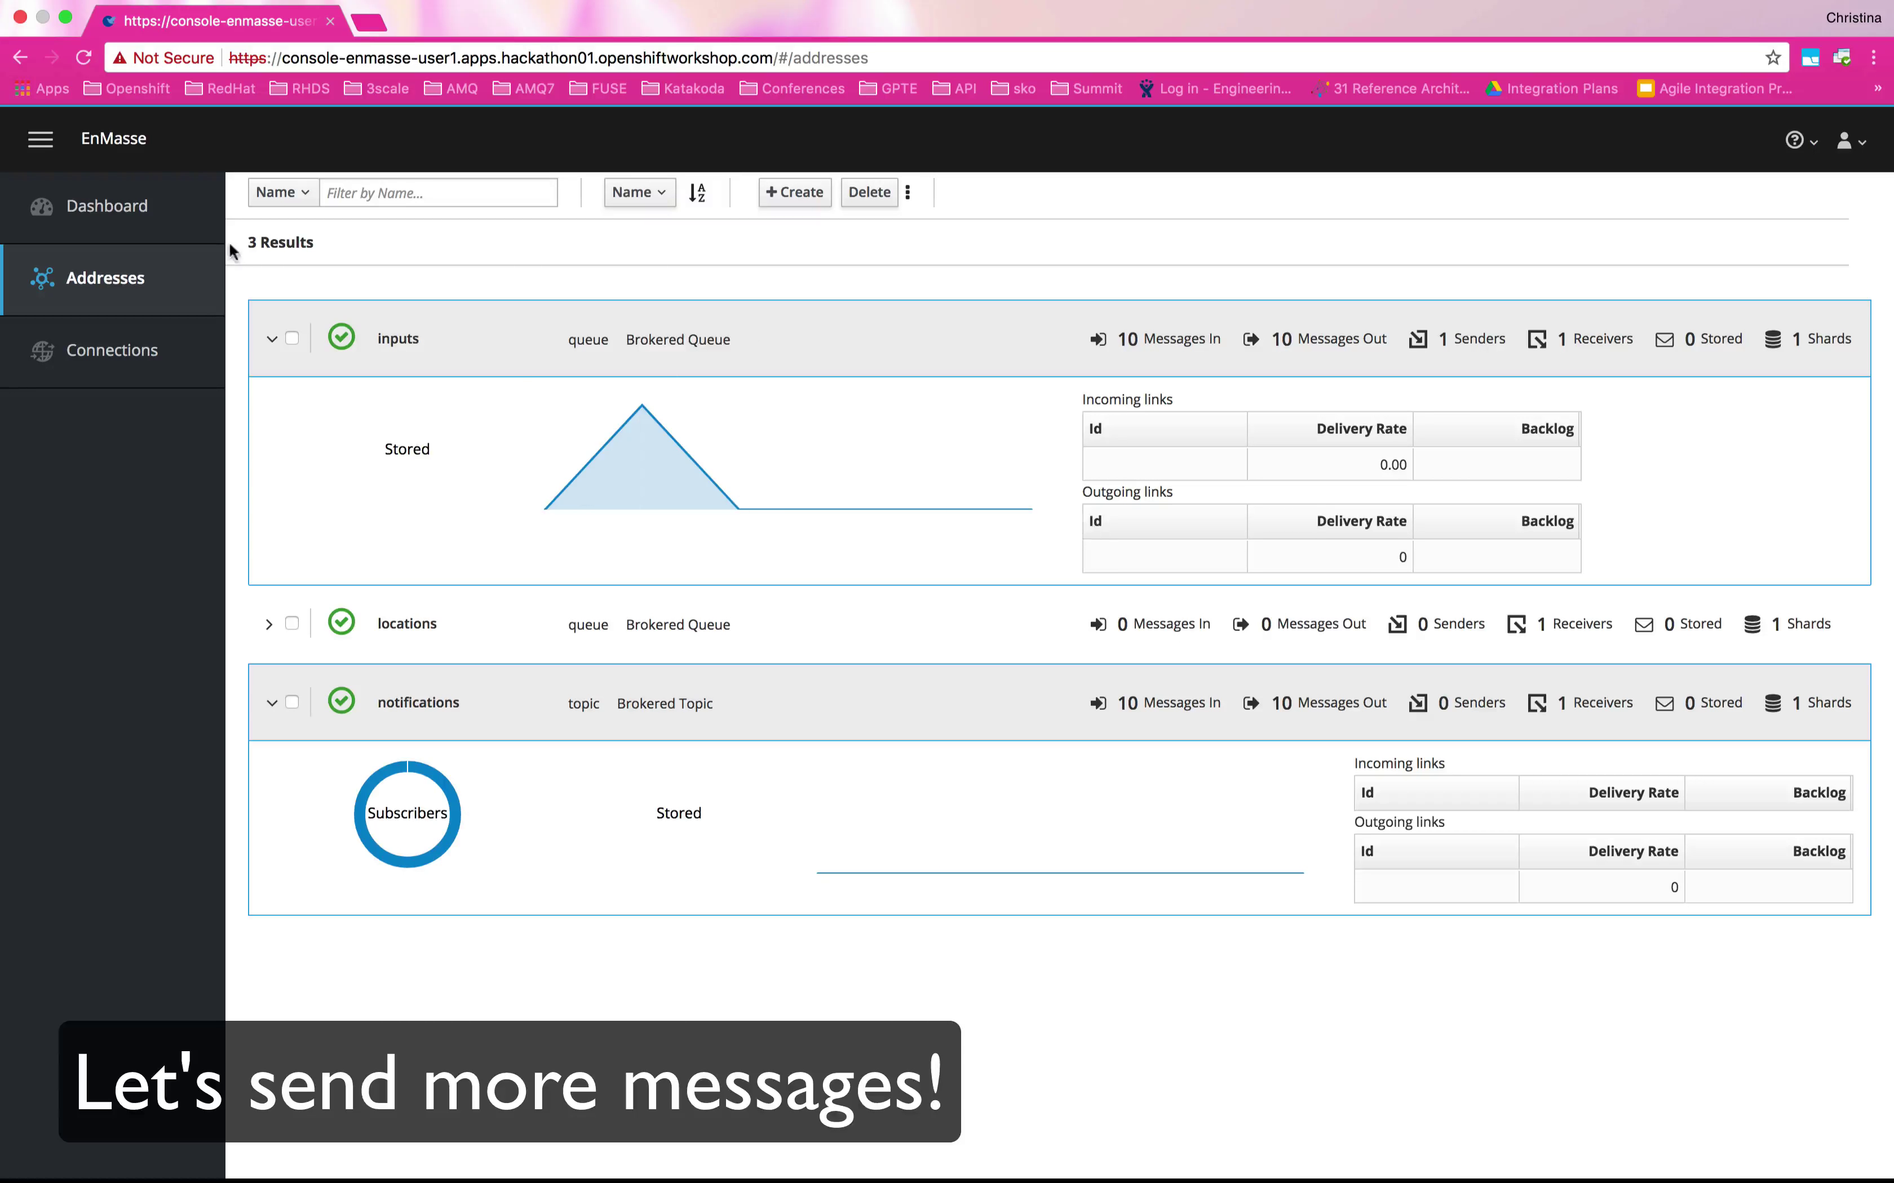
click(195, 213)
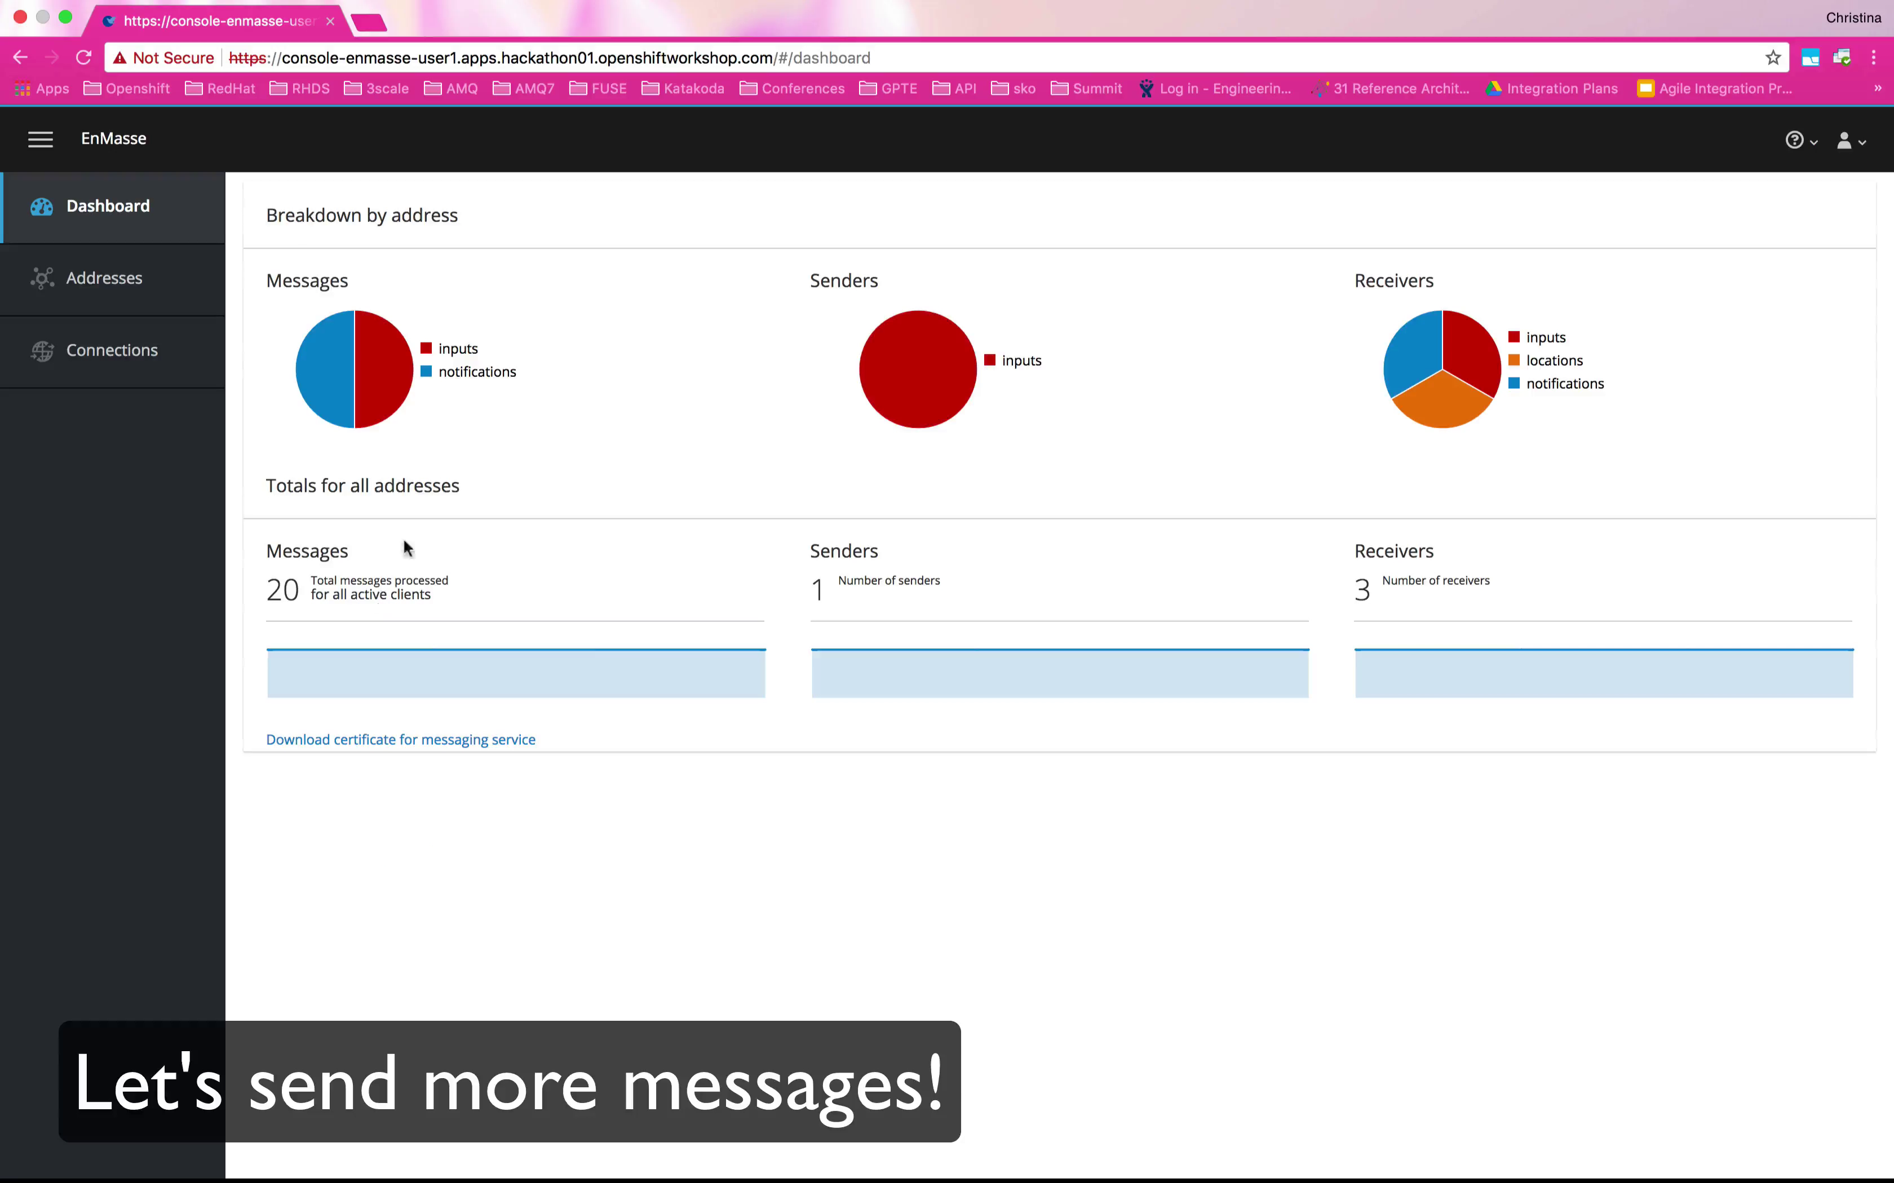